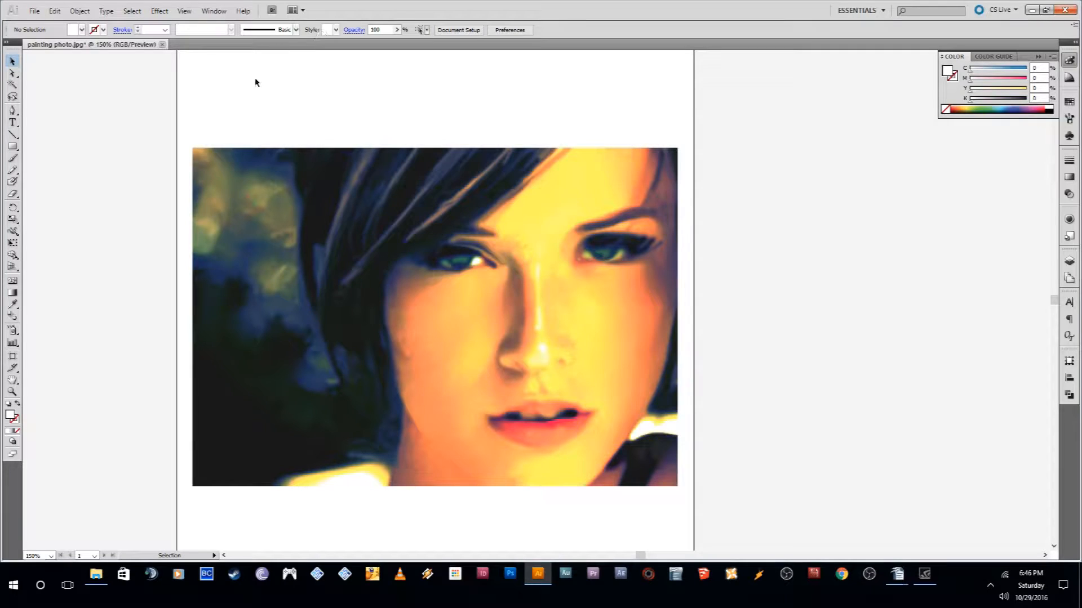
- Open the Pathfinder panel, float its panel group over the workspace, and dock it back in place
{"action": "left_click", "coordinate": [205, 11]}
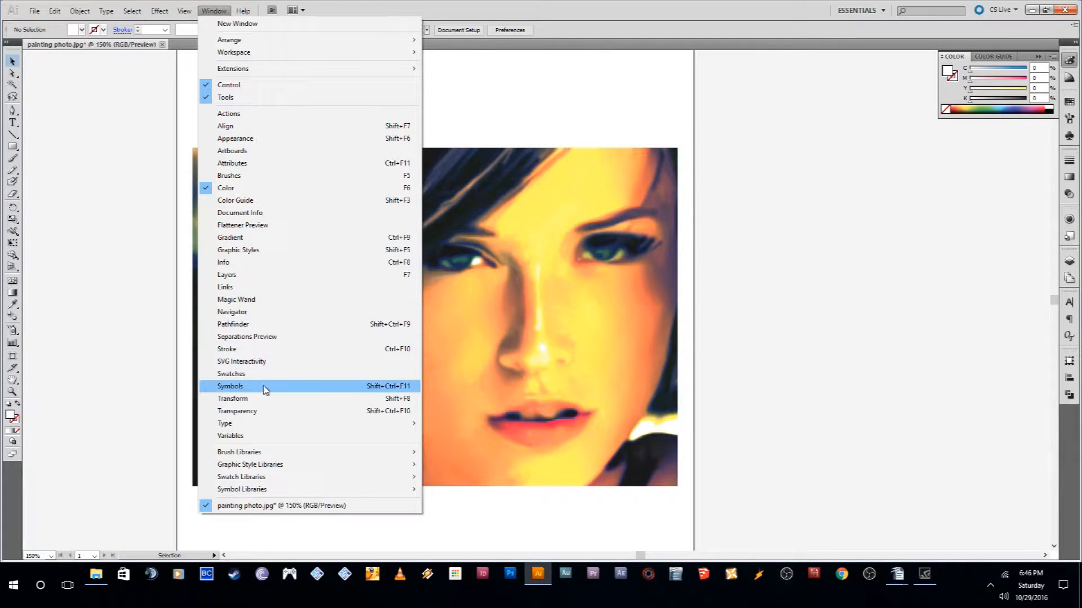
{"action": "left_click", "coordinate": [250, 325]}
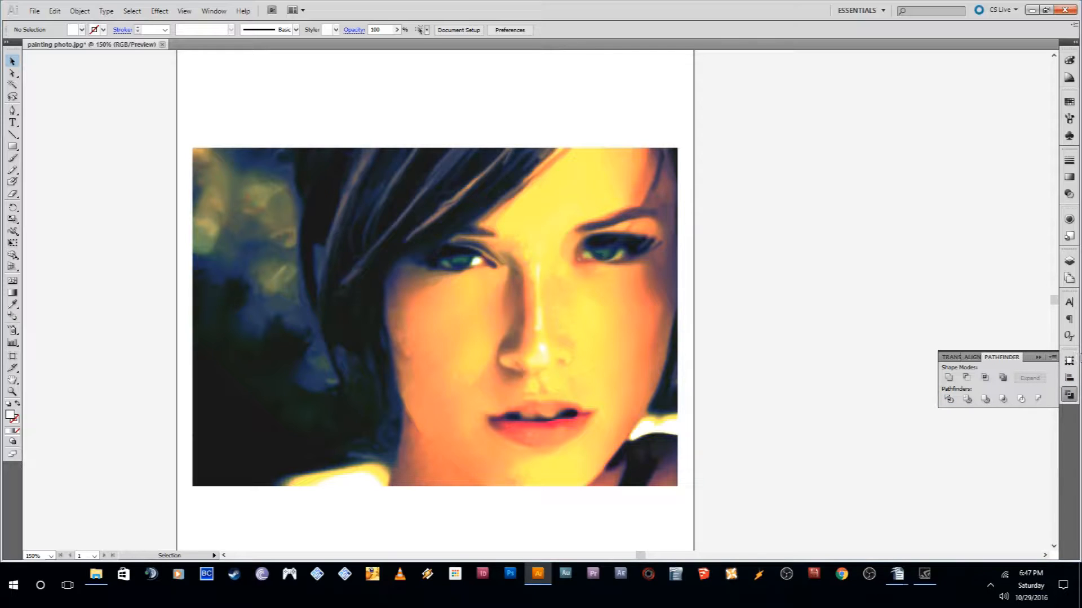
{"action": "left_click_drag", "start_coordinate": [1069, 353], "coordinate": [969, 297]}
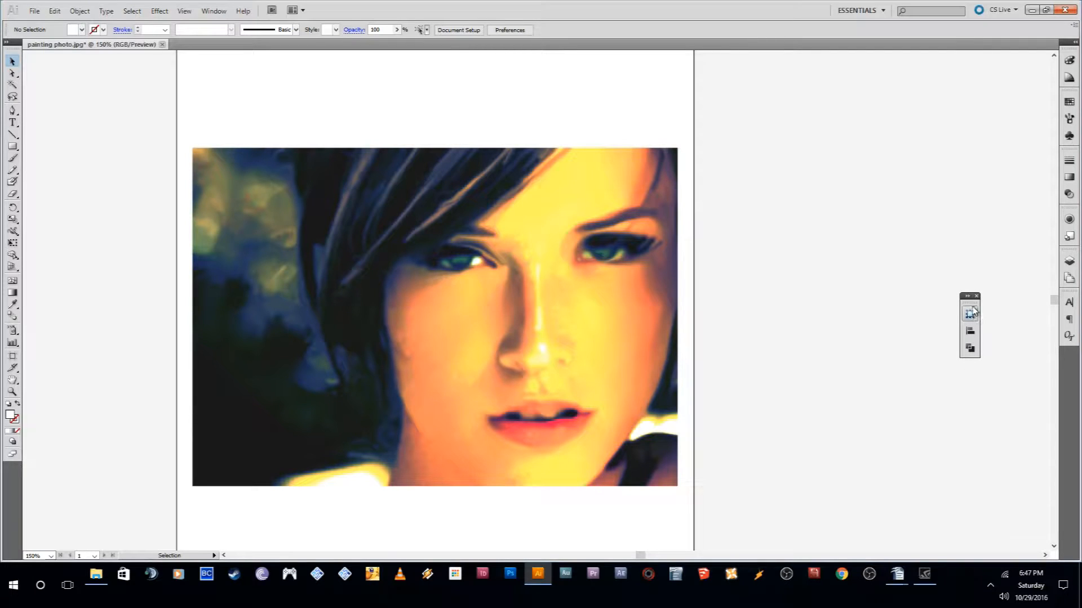
{"action": "left_click", "coordinate": [967, 296]}
{"action": "left_click_drag", "start_coordinate": [993, 302], "coordinate": [1066, 363]}
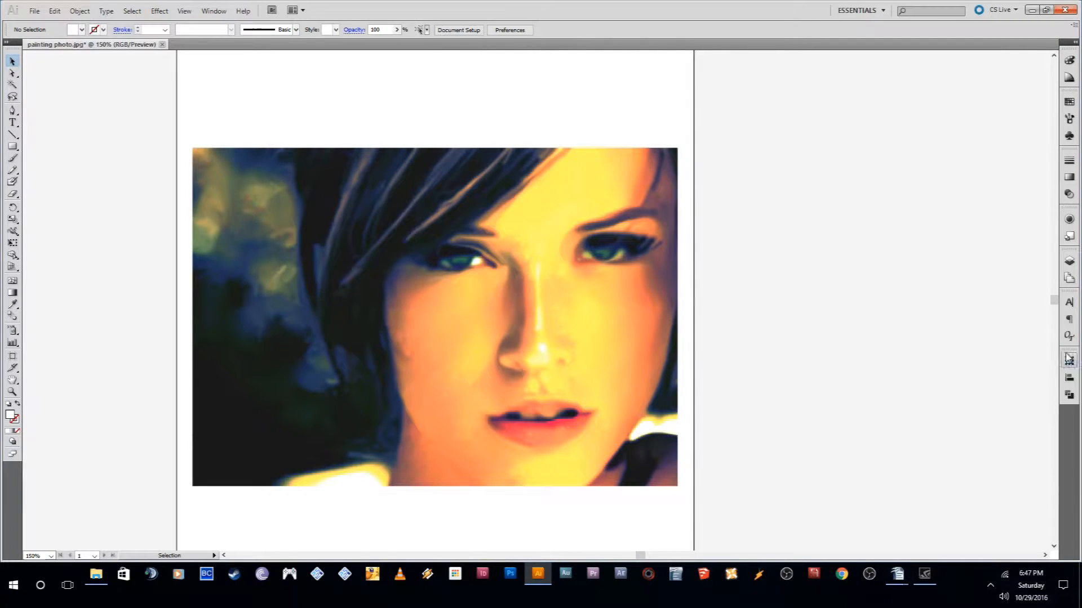
{"action": "left_click", "coordinate": [1069, 397]}
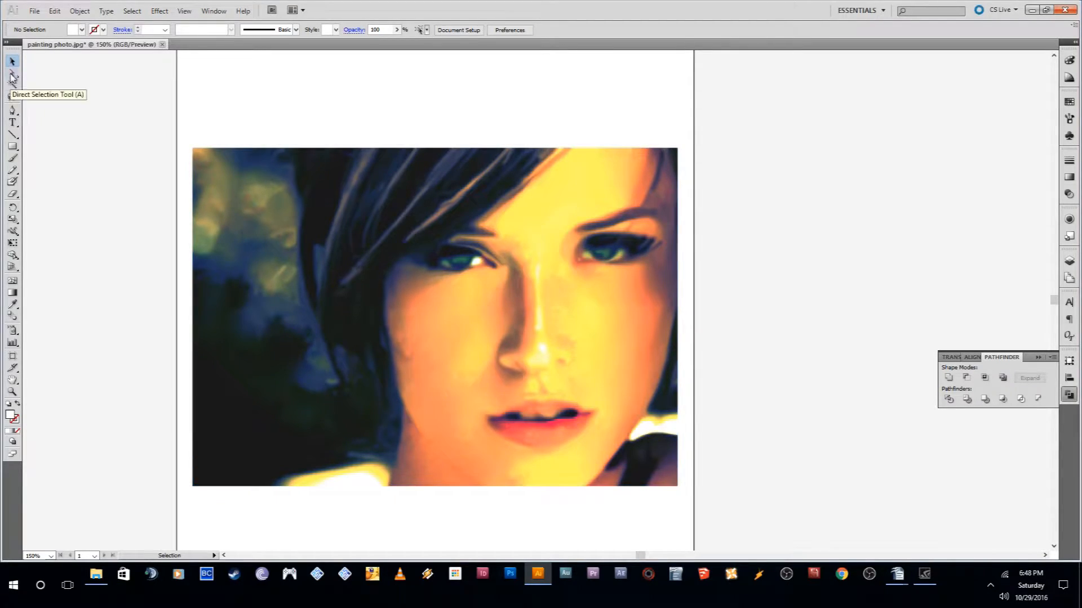
- Draw a closed, straight-sided practice triangle with the Pen tool on the empty area beside the photo
{"action": "left_click", "coordinate": [12, 111]}
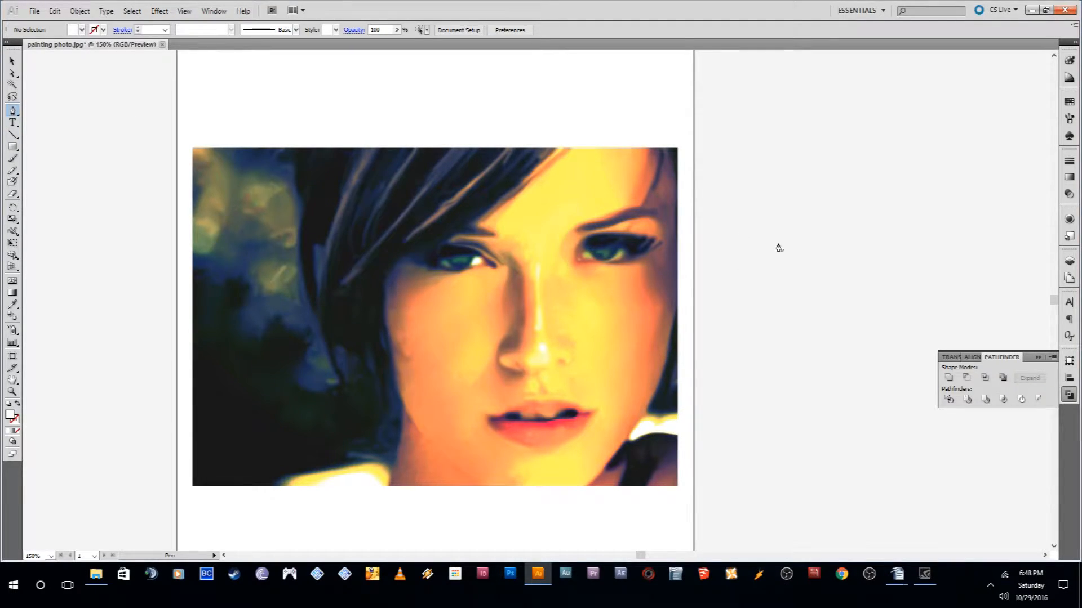
{"action": "left_click", "coordinate": [743, 197]}
{"action": "left_click", "coordinate": [810, 270]}
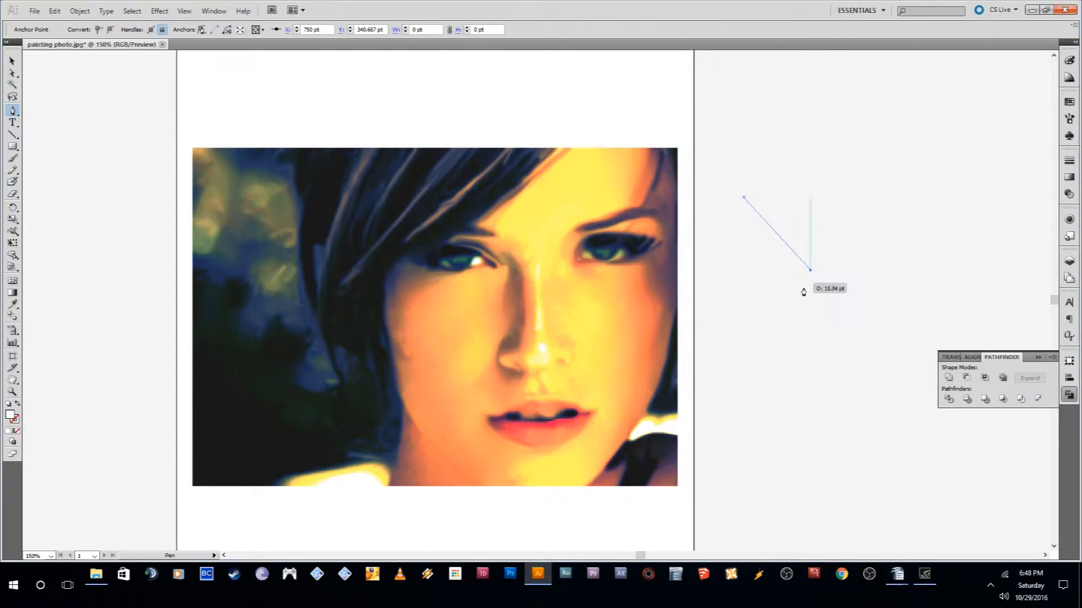
{"action": "left_click", "coordinate": [760, 338]}
{"action": "left_click", "coordinate": [743, 197]}
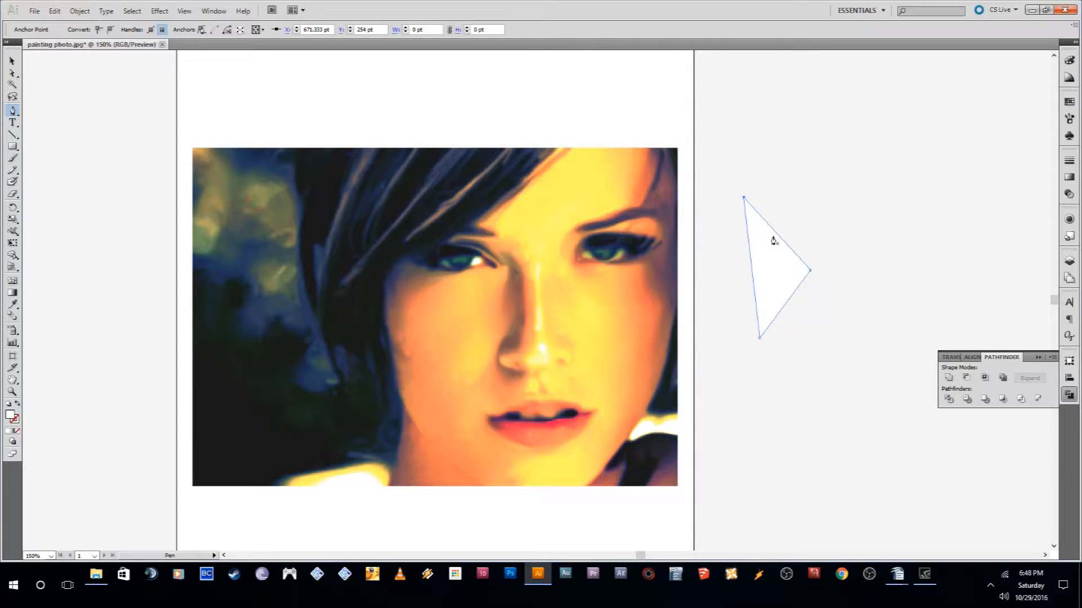
- Reset the fill and stroke to their defaults and set the fill to None, keeping a black stroke
{"action": "left_click", "coordinate": [8, 404]}
{"action": "left_click", "coordinate": [9, 416]}
{"action": "left_click", "coordinate": [17, 431]}
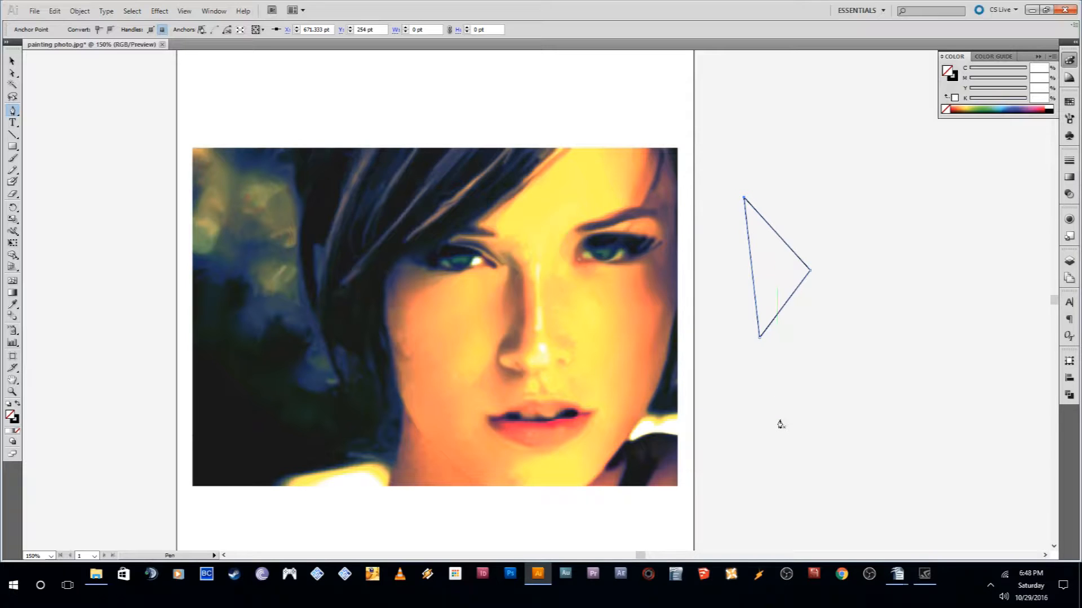
- Draw a closed practice shape with curved segments below the triangle using the Pen tool
{"action": "mouse_move", "coordinate": [782, 411]}
{"action": "left_mouse_down"}
{"action": "mouse_move", "coordinate": [783, 394]}
{"action": "mouse_move", "coordinate": [755, 422]}
{"action": "mouse_move", "coordinate": [780, 422]}
{"action": "left_mouse_up"}
{"action": "left_click_drag", "start_coordinate": [769, 461], "coordinate": [766, 404]}
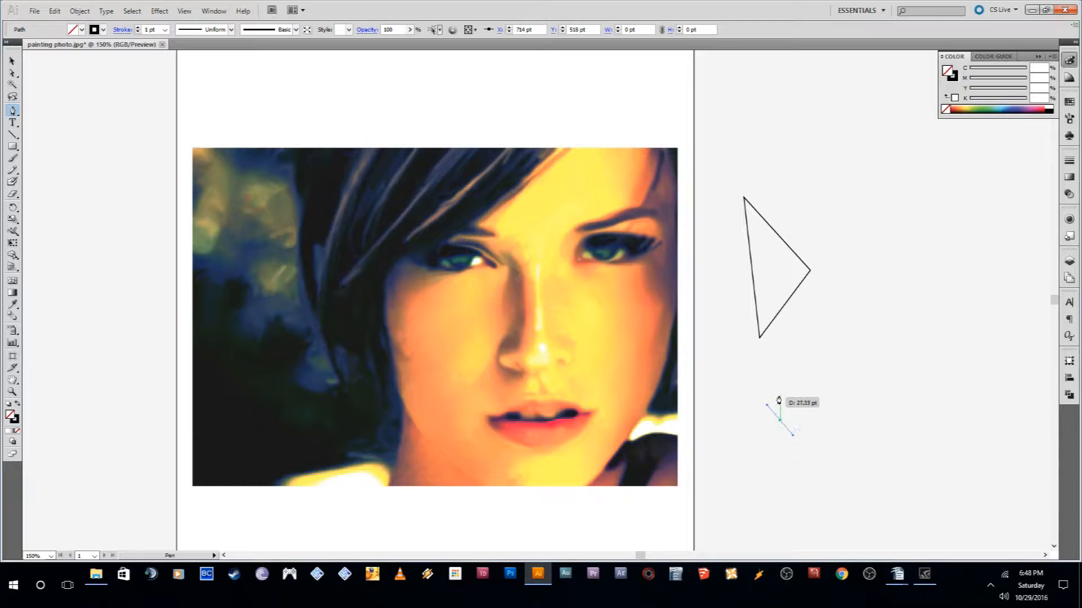
{"action": "left_click_drag", "start_coordinate": [794, 353], "coordinate": [830, 350]}
{"action": "left_click_drag", "start_coordinate": [838, 311], "coordinate": [888, 356]}
{"action": "left_click_drag", "start_coordinate": [876, 395], "coordinate": [906, 468]}
{"action": "left_click_drag", "start_coordinate": [826, 423], "coordinate": [768, 412]}
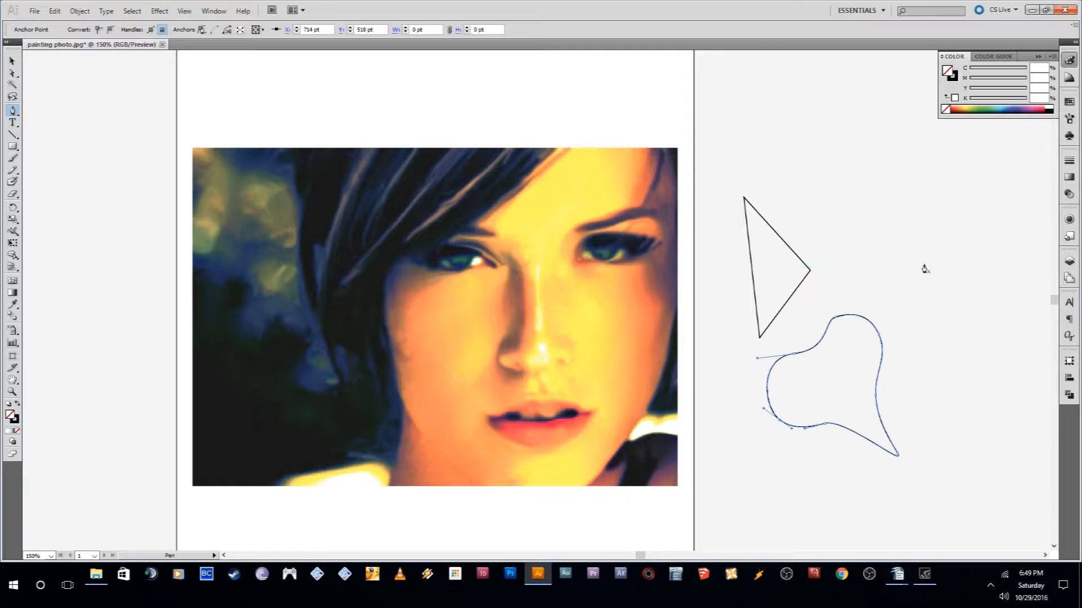
- Select both practice shapes beside the photo and delete them
{"action": "left_click", "coordinate": [13, 58]}
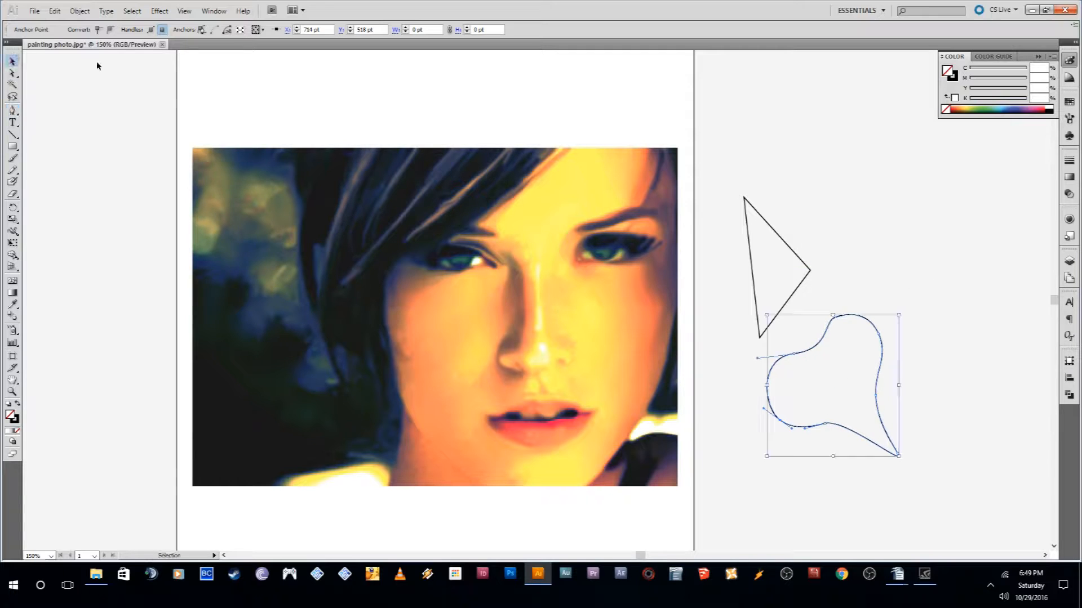
{"action": "left_click_drag", "start_coordinate": [730, 145], "coordinate": [912, 451]}
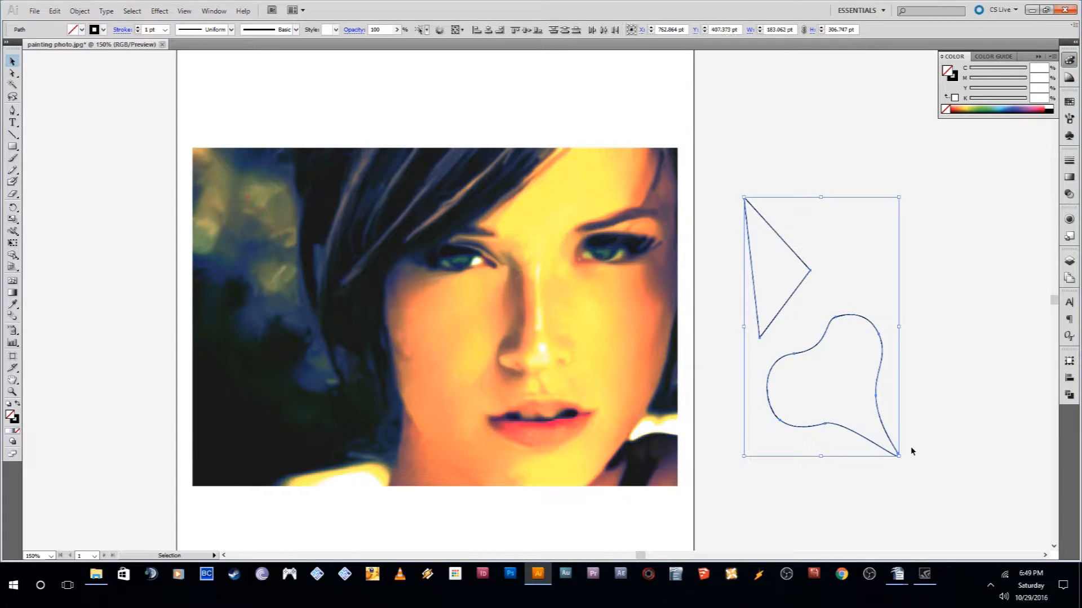
{"action": "key", "text": "Delete"}
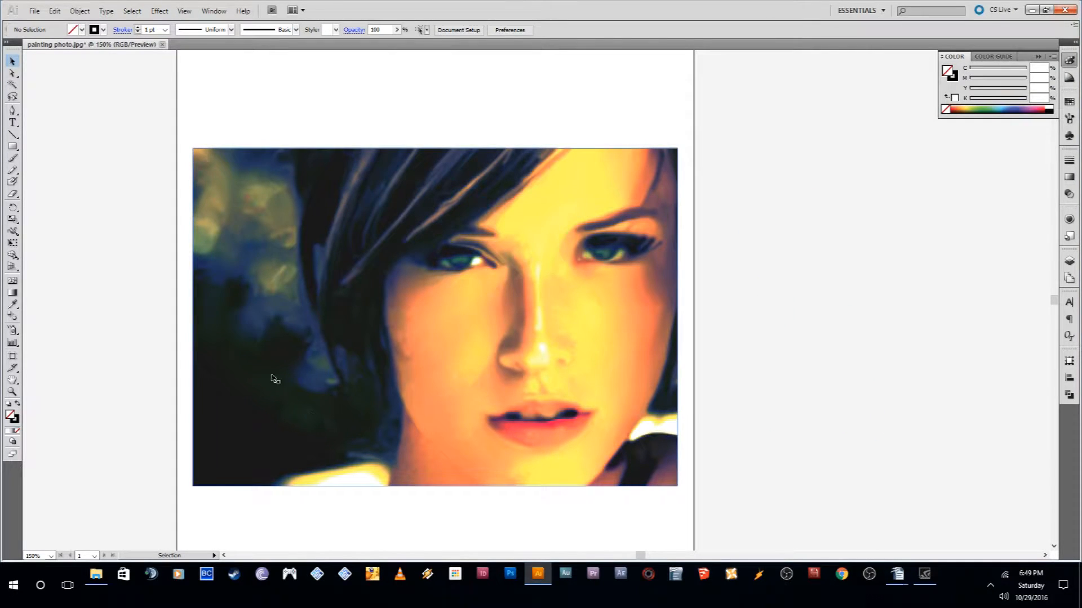
{"action": "left_click", "coordinate": [17, 421]}
{"action": "left_click", "coordinate": [8, 415]}
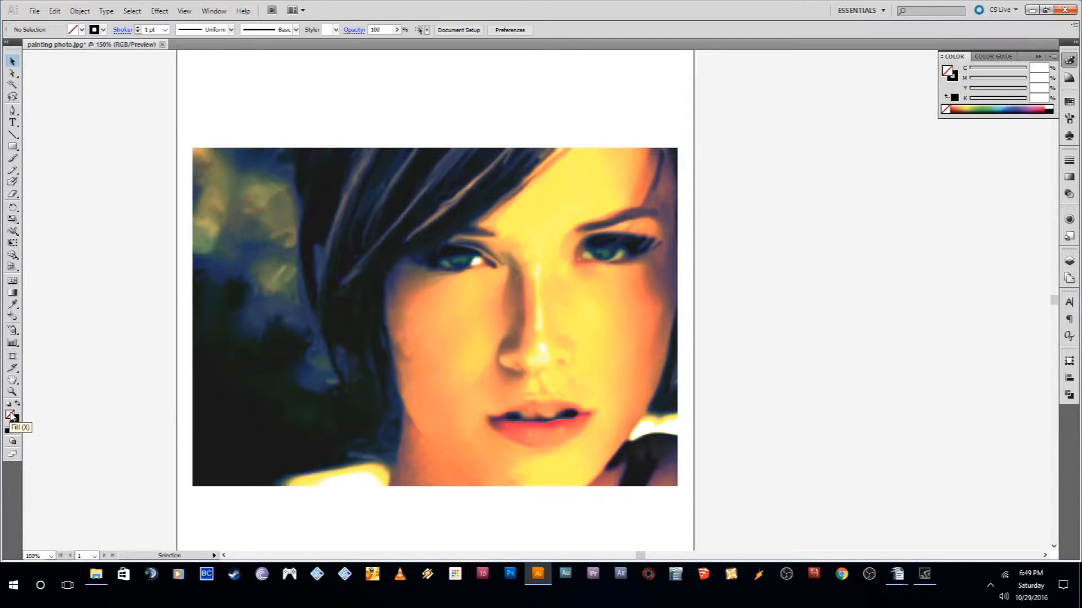
{"action": "left_click", "coordinate": [14, 422]}
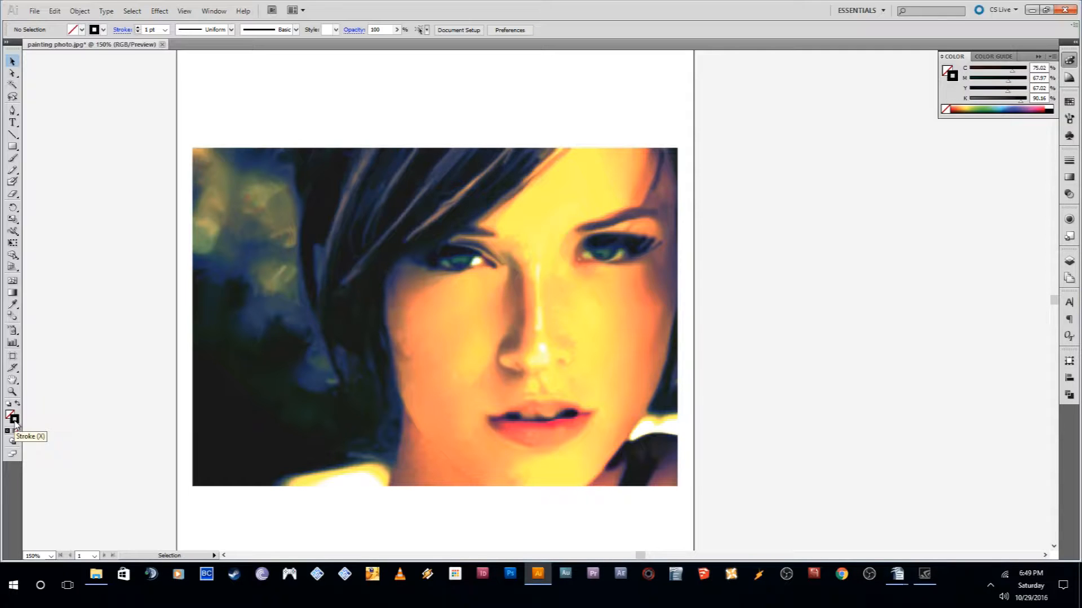
{"action": "left_click", "coordinate": [8, 415]}
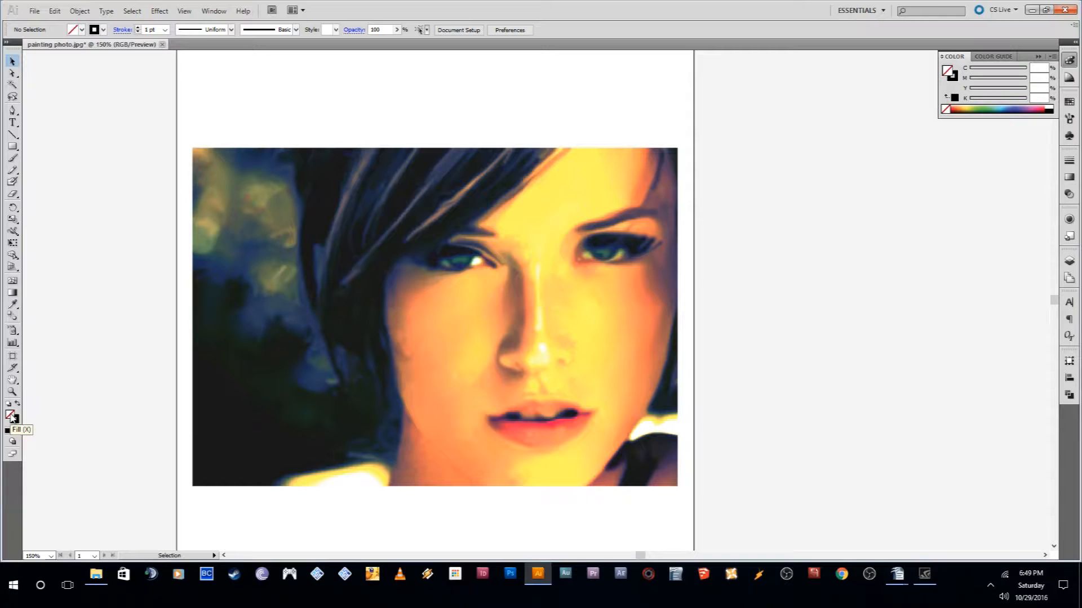
{"action": "left_click", "coordinate": [15, 422]}
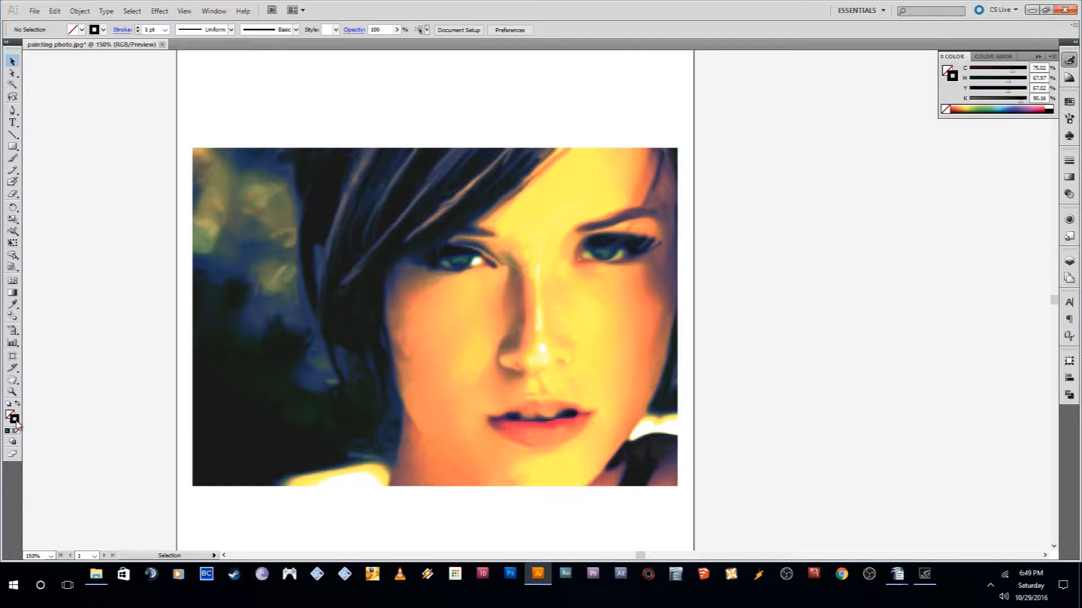
{"action": "double_click", "coordinate": [15, 420]}
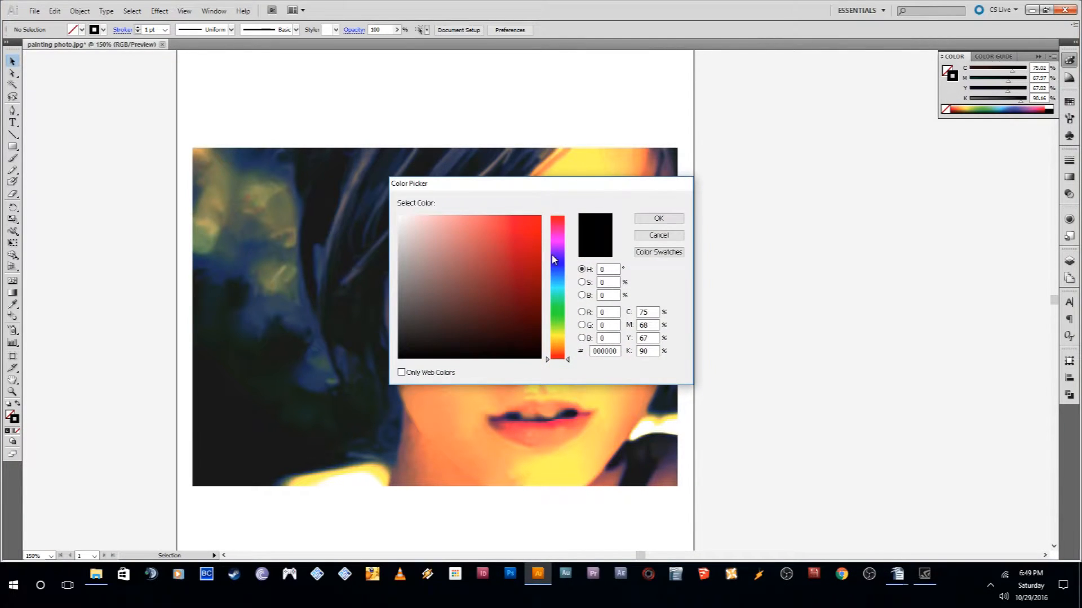
{"action": "left_click", "coordinate": [660, 235]}
{"action": "left_click", "coordinate": [10, 414]}
{"action": "left_click", "coordinate": [16, 420]}
{"action": "left_click", "coordinate": [8, 418]}
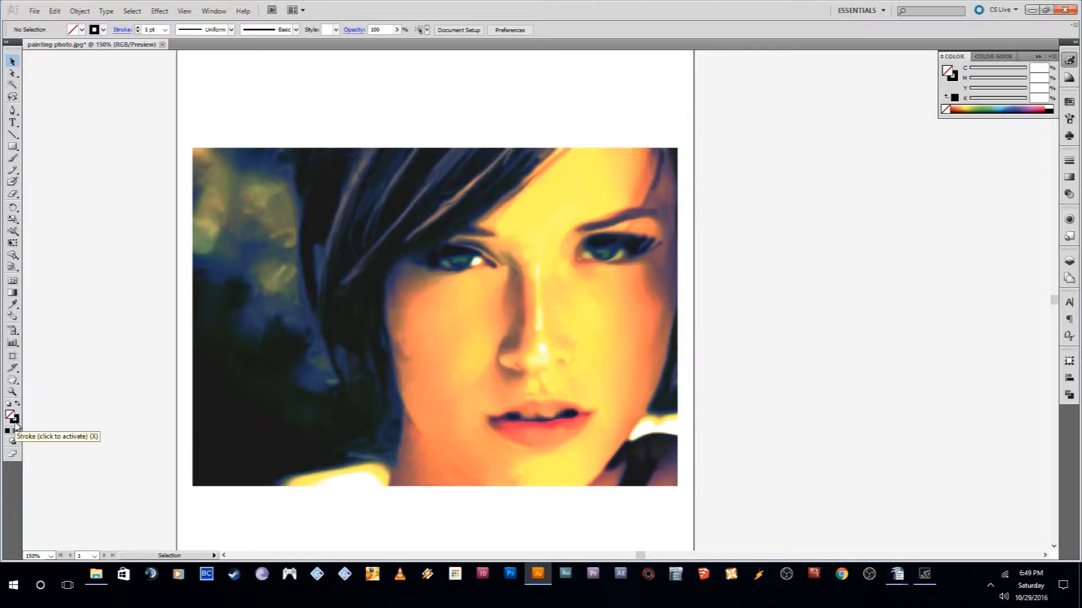
- Make the stroke active, set it to None, and restore its solid black color
{"action": "left_click", "coordinate": [14, 420]}
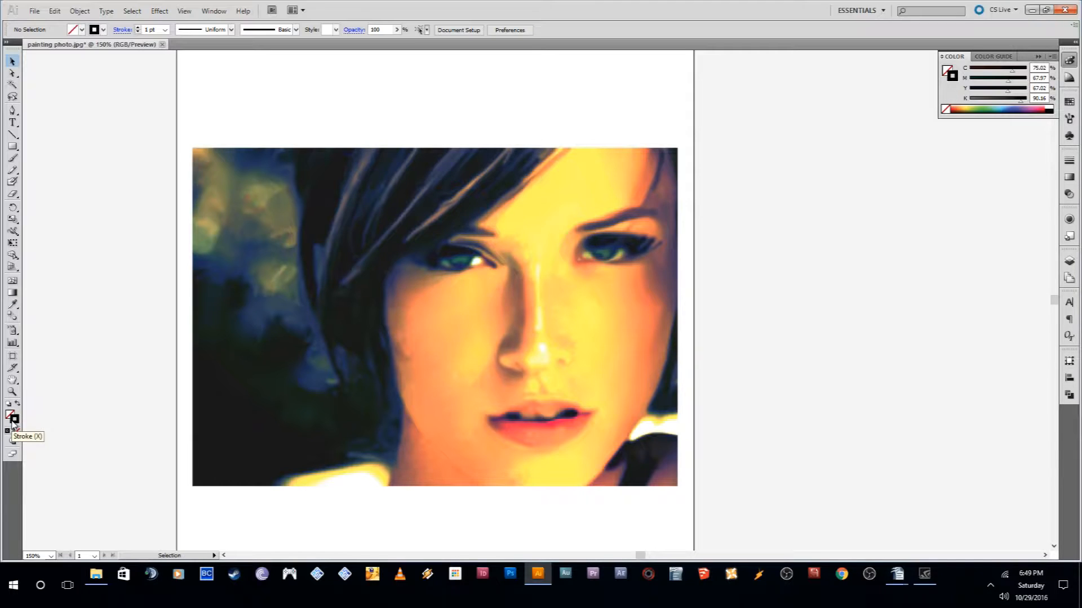
{"action": "key", "text": "slash"}
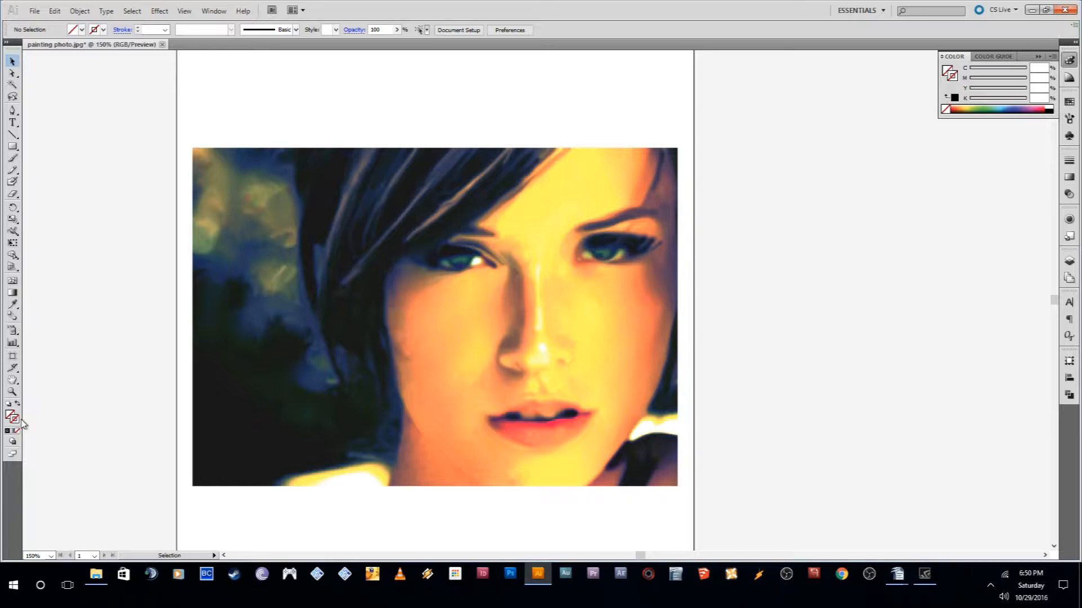
{"action": "left_click", "coordinate": [8, 431]}
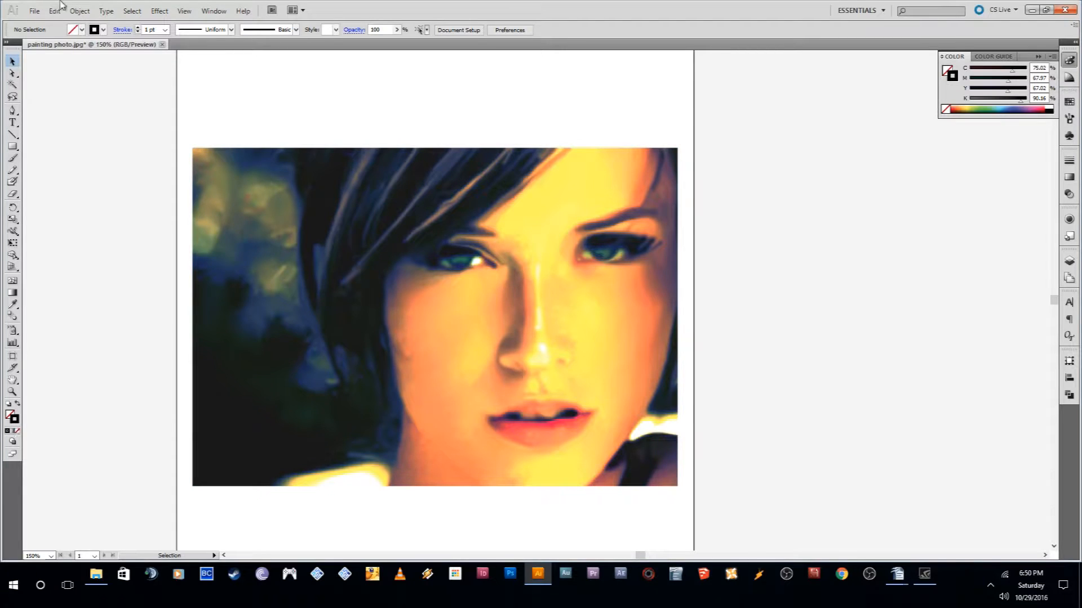
- Start a Pen path on the photo edge beside the cheek and set its stroke color to white (FFFFFF)
{"action": "left_click", "coordinate": [12, 113]}
{"action": "left_click", "coordinate": [677, 305]}
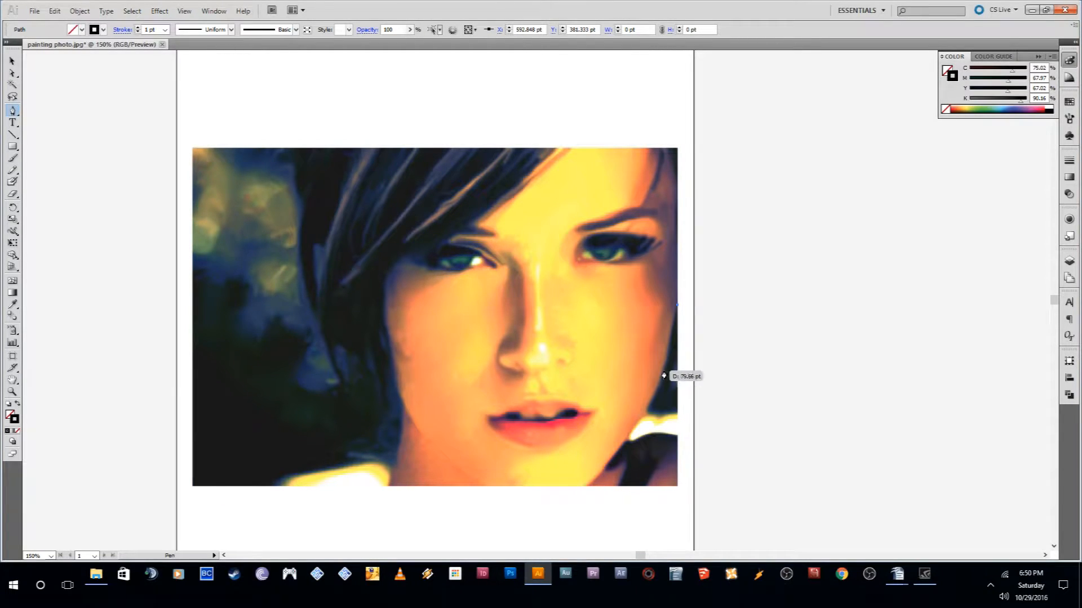
{"action": "double_click", "coordinate": [14, 419]}
{"action": "left_click_drag", "start_coordinate": [484, 250], "coordinate": [386, 198]}
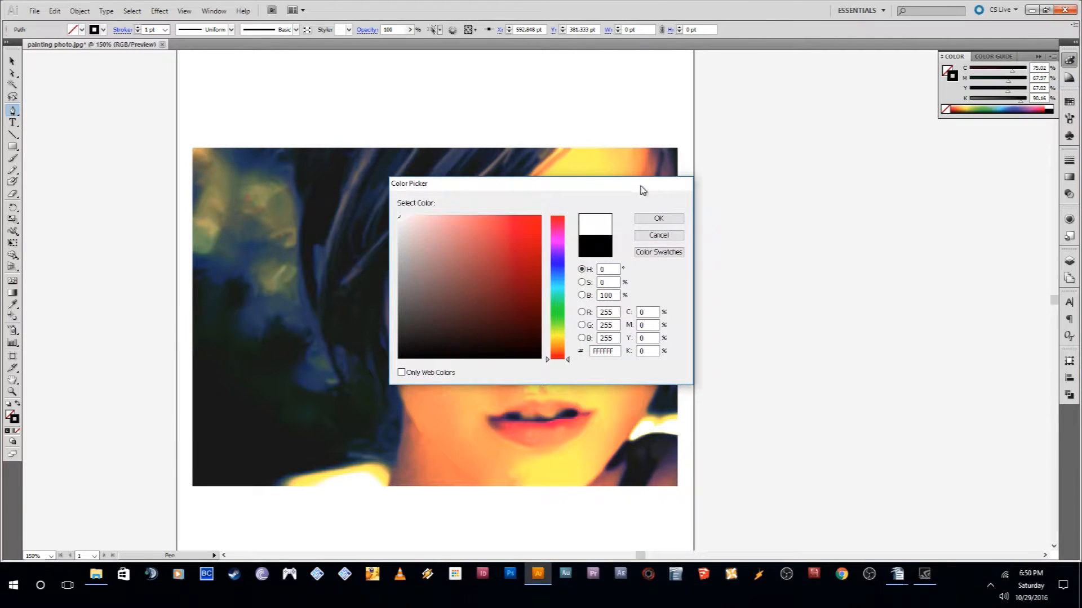
{"action": "left_click", "coordinate": [643, 220]}
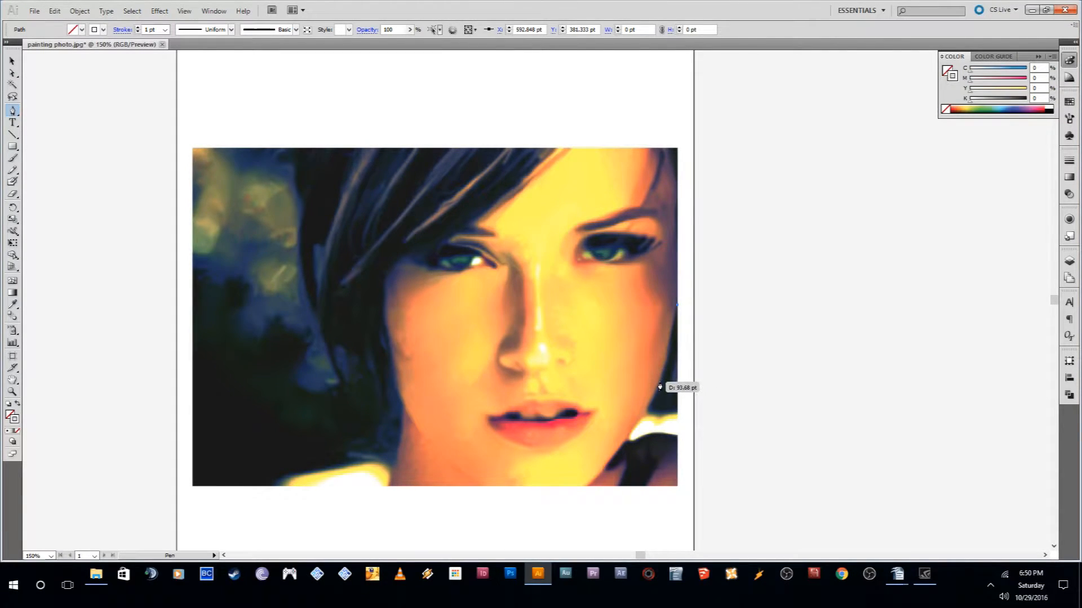
- Trace the face outline with straight segments down the right cheek and jaw and along the photo's lower edge under the chin
{"action": "left_click", "coordinate": [677, 308]}
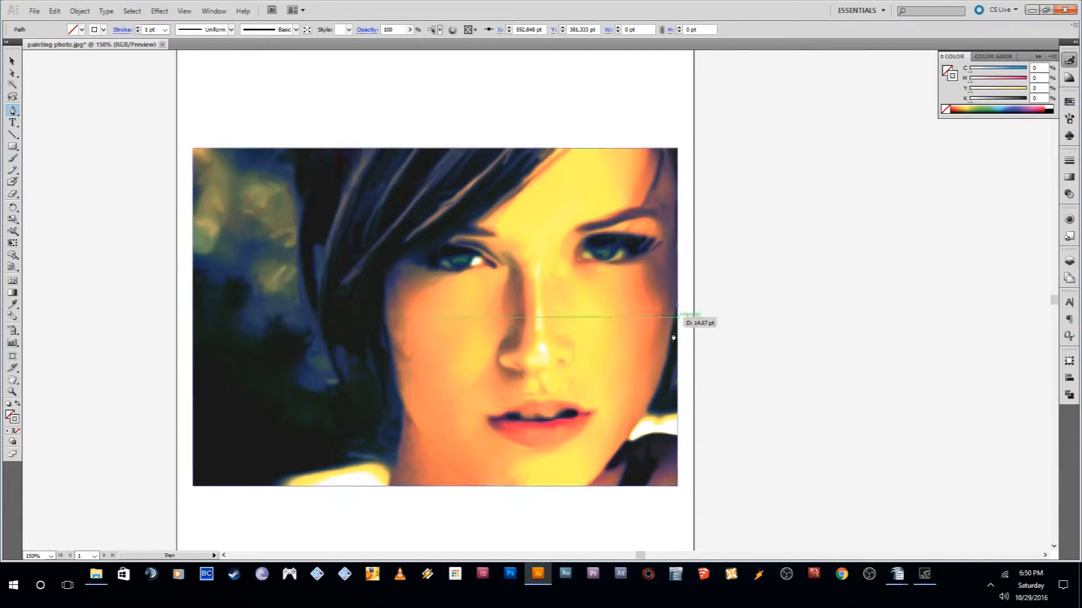
{"action": "left_click", "coordinate": [665, 363]}
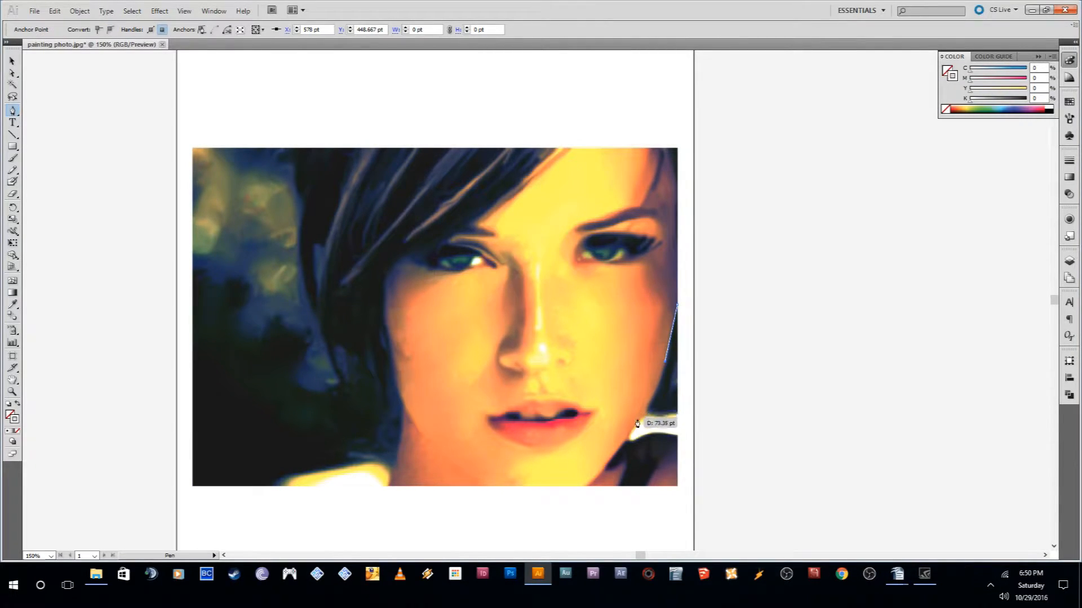
{"action": "left_click", "coordinate": [654, 393]}
{"action": "left_click", "coordinate": [625, 437]}
{"action": "left_click", "coordinate": [599, 474]}
{"action": "left_click", "coordinate": [583, 486]}
{"action": "left_click", "coordinate": [483, 486]}
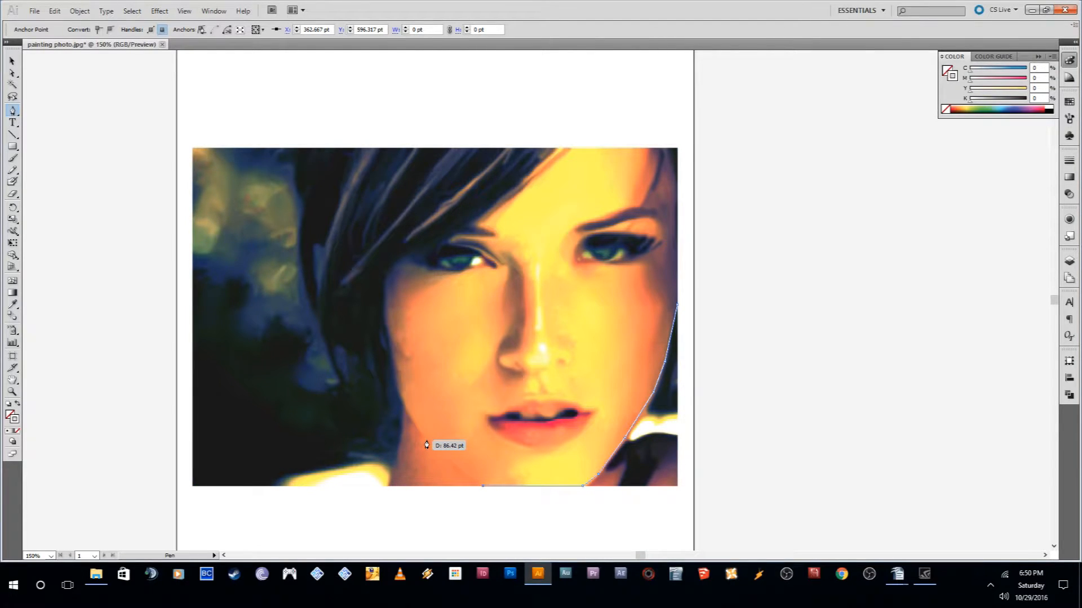
- Continue the face outline up the left jaw and cheek to the hair beside the left eye
{"action": "left_click", "coordinate": [444, 458]}
{"action": "left_click", "coordinate": [412, 420]}
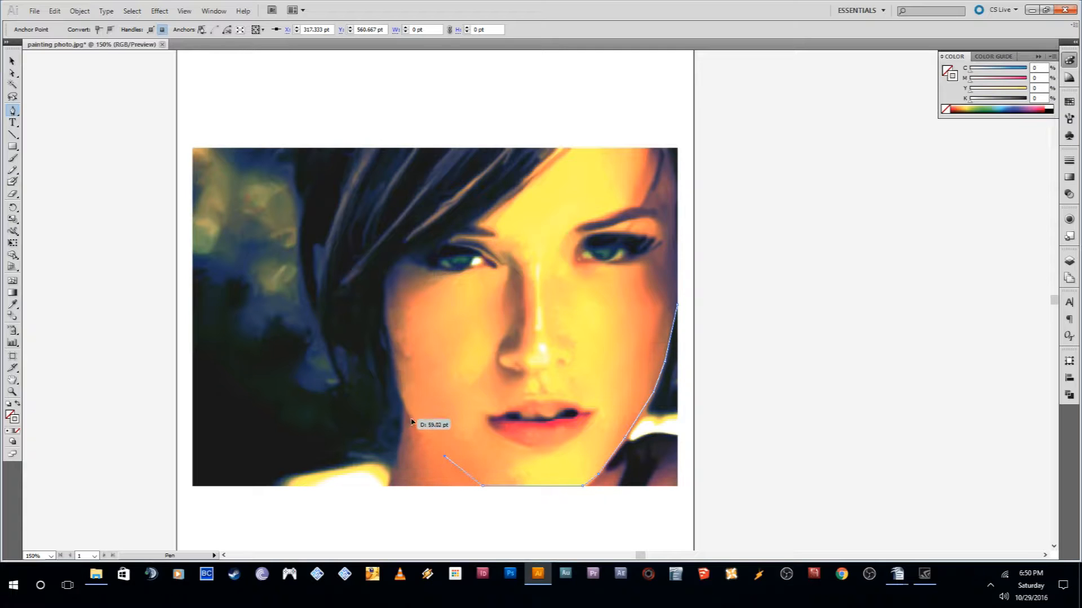
{"action": "left_click", "coordinate": [391, 370]}
{"action": "left_click", "coordinate": [383, 314]}
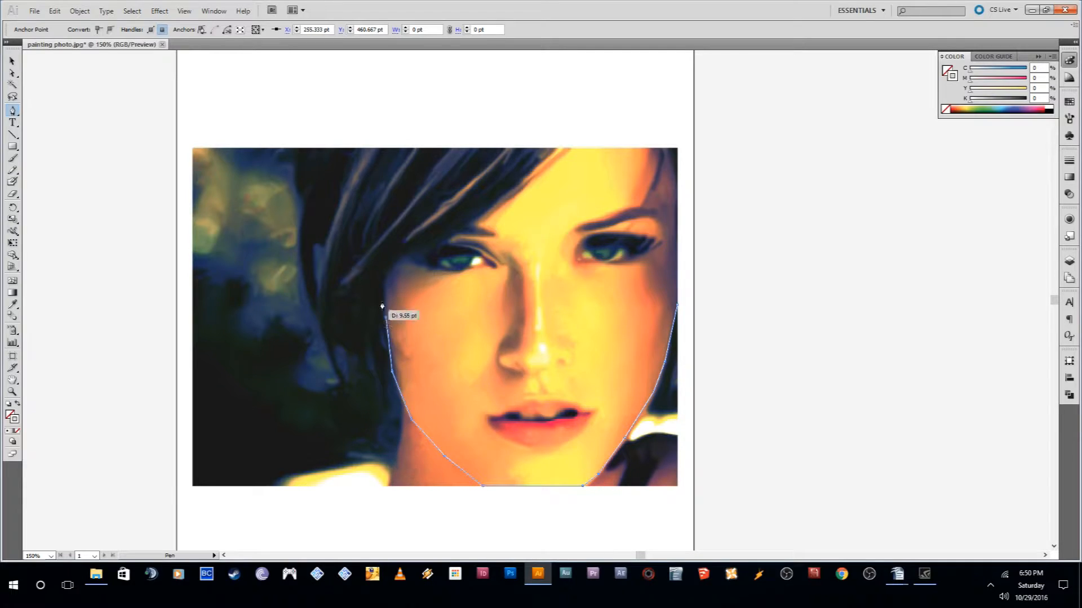
{"action": "left_click", "coordinate": [386, 275]}
- Follow the hairline up to the photo's upper edge, continue around the forehead, and close the face outline at its starting anchor
{"action": "left_click", "coordinate": [411, 255]}
{"action": "left_click", "coordinate": [452, 235]}
{"action": "left_click", "coordinate": [514, 190]}
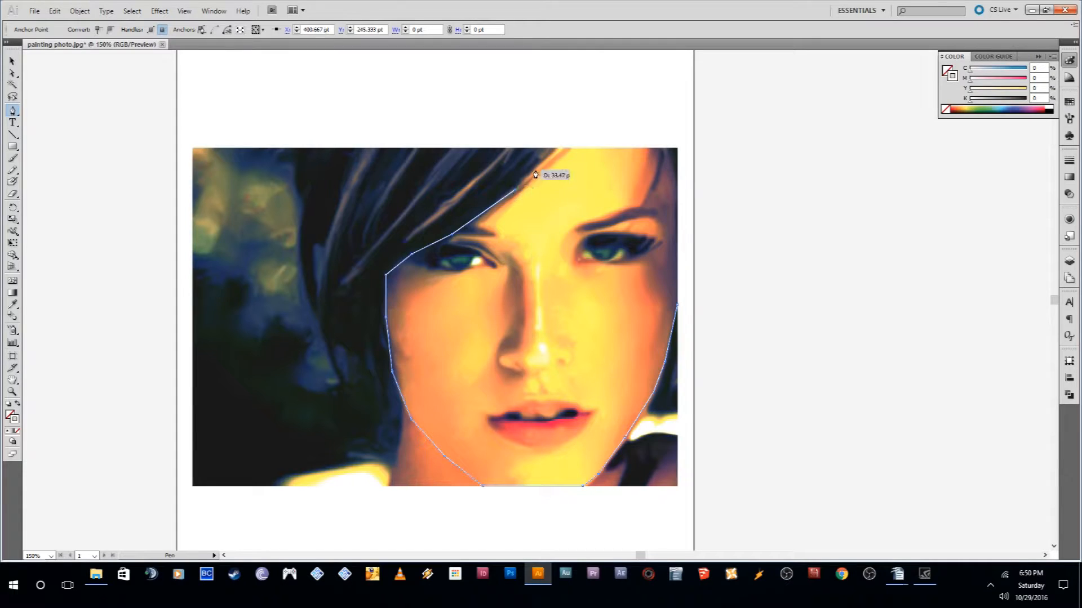
{"action": "left_click", "coordinate": [555, 149]}
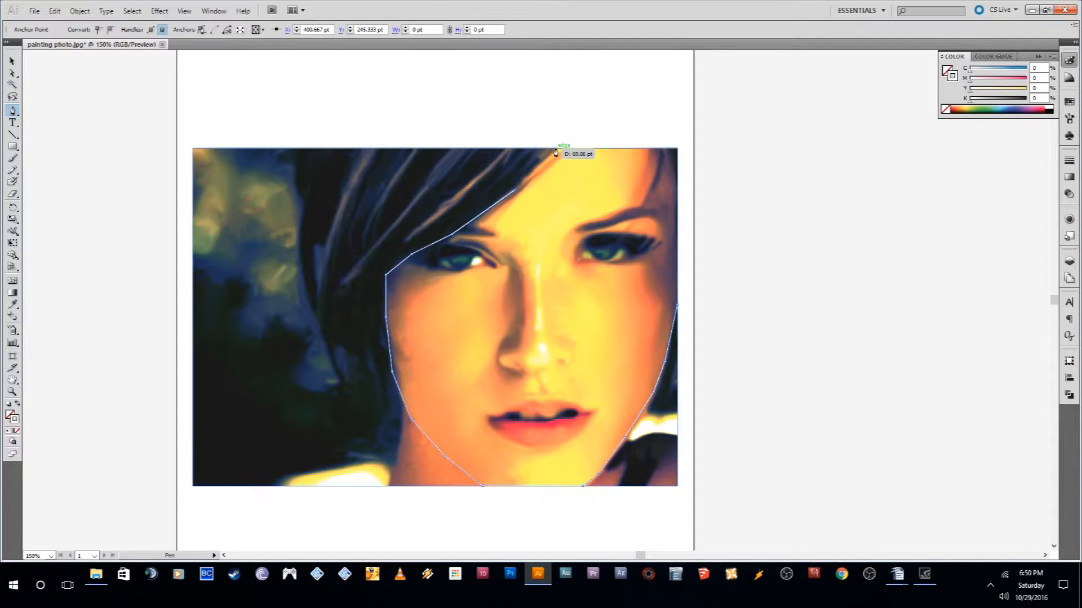
{"action": "left_click", "coordinate": [652, 150]}
{"action": "left_click", "coordinate": [677, 176]}
{"action": "left_click", "coordinate": [677, 308]}
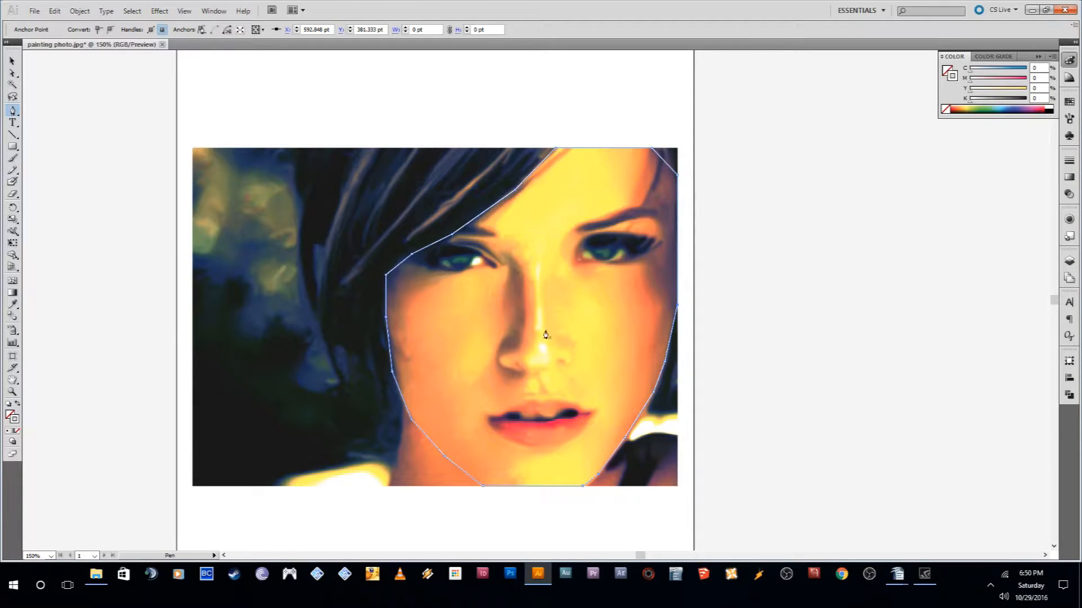
- Deselect the face outline and trace the visible tip of the left eyebrow as a closed path ending at the hairline
{"action": "left_click", "coordinate": [494, 235], "text": "ctrl"}
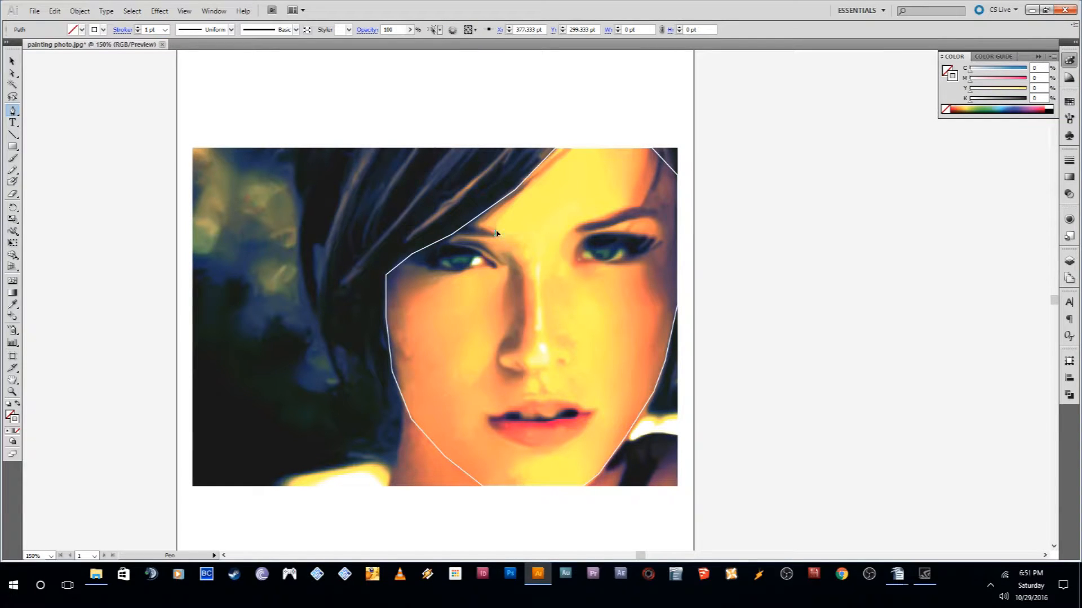
{"action": "left_click", "coordinate": [495, 232]}
{"action": "left_click", "coordinate": [467, 226]}
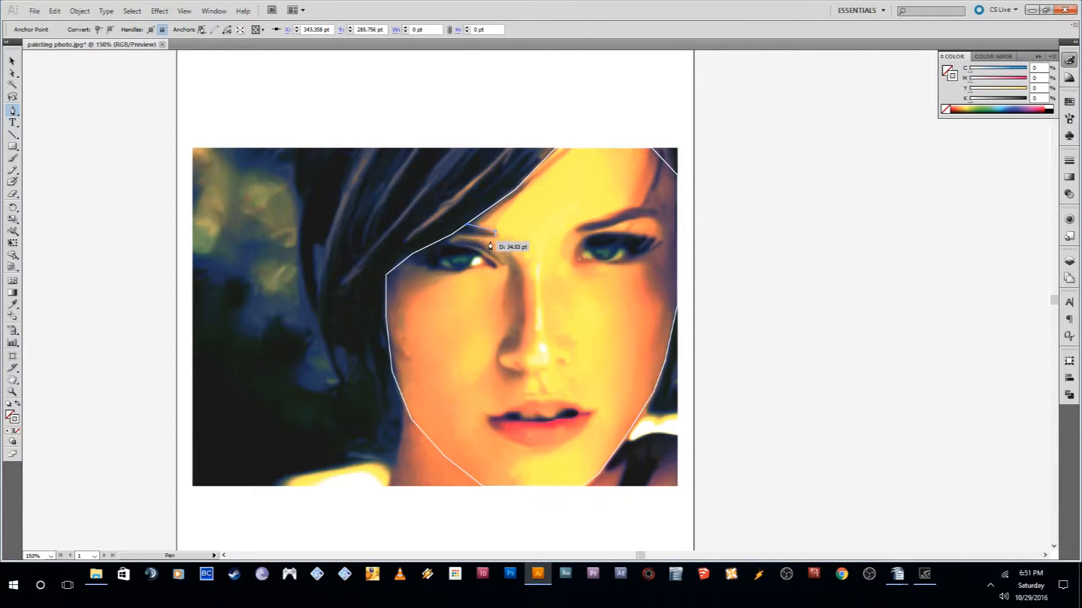
{"action": "left_click", "coordinate": [452, 234]}
{"action": "left_click_drag", "start_coordinate": [496, 239], "coordinate": [524, 240]}
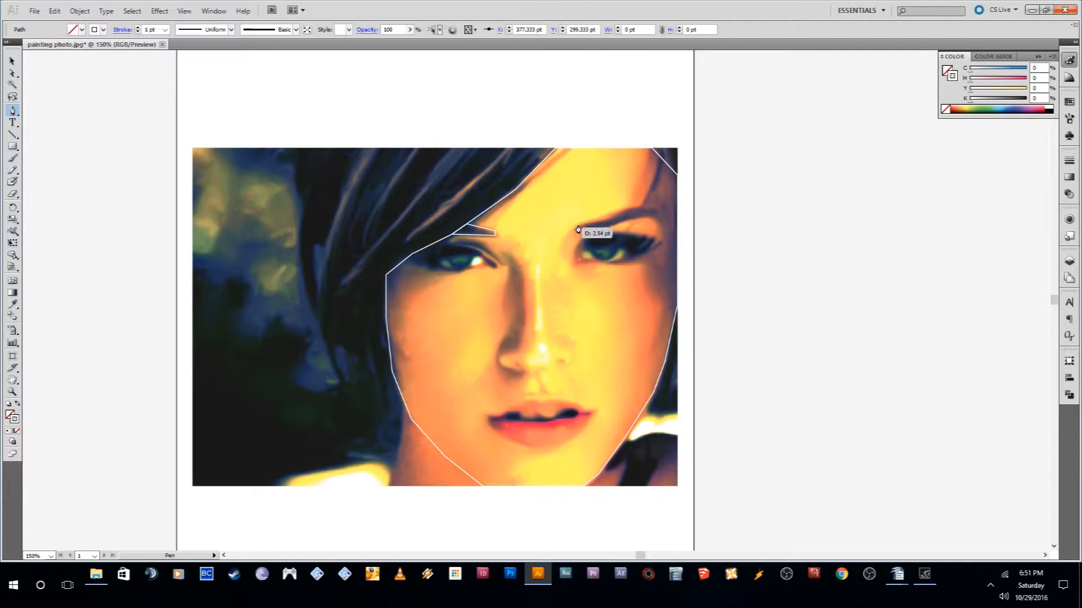
- Trace the right eyebrow with straight segments out to the photo's edge and back along its underside to the starting anchor
{"action": "left_click_drag", "start_coordinate": [581, 226], "coordinate": [633, 213]}
{"action": "left_click", "coordinate": [632, 208]}
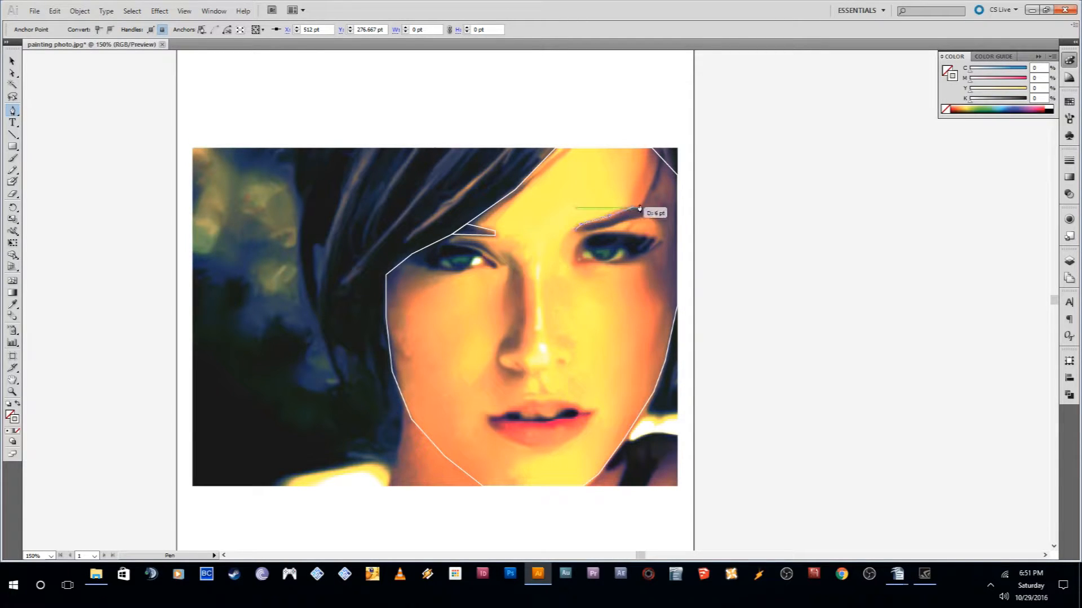
{"action": "left_click", "coordinate": [656, 207]}
{"action": "left_click_drag", "start_coordinate": [662, 225], "coordinate": [672, 224]}
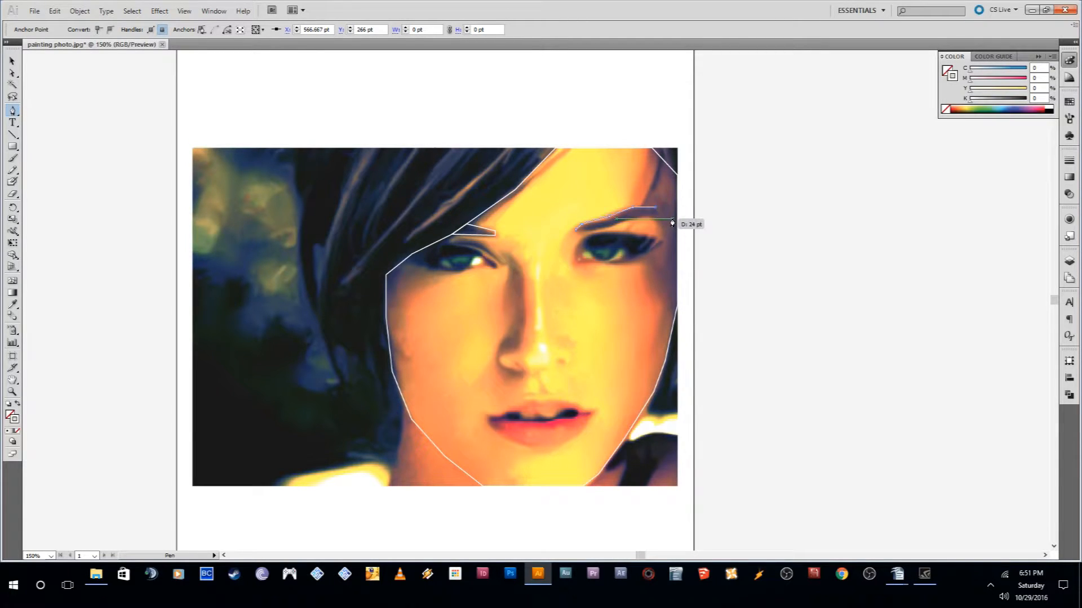
{"action": "left_click", "coordinate": [674, 221]}
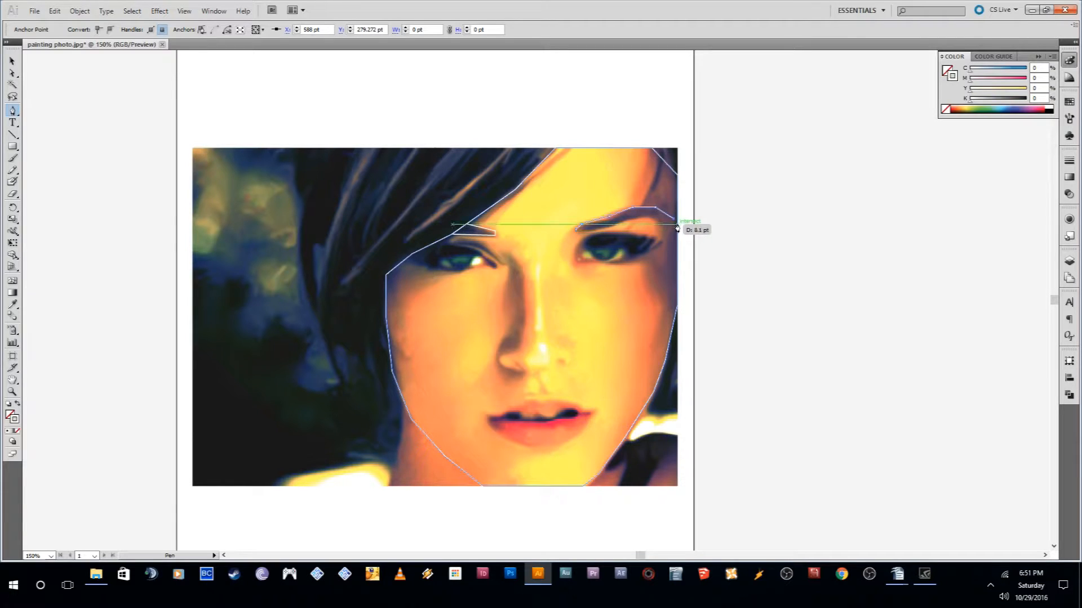
{"action": "left_click_drag", "start_coordinate": [678, 234], "coordinate": [575, 236]}
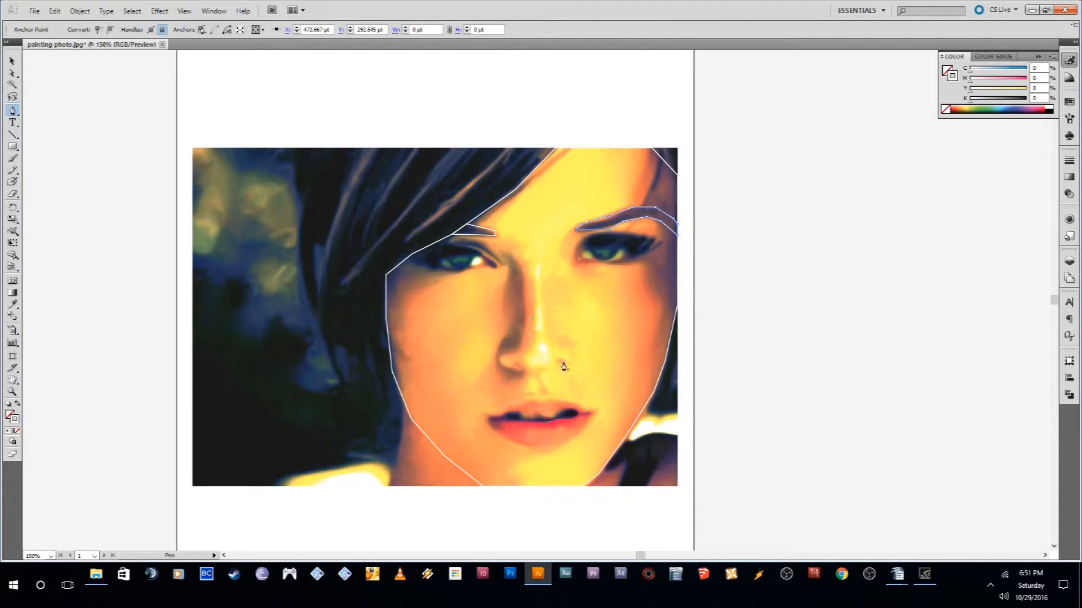
- Trace the nose's left shadow from the inner corner of the left eye down the bridge and around the nostril
{"action": "left_click", "coordinate": [500, 249]}
{"action": "left_click", "coordinate": [524, 270]}
{"action": "left_click", "coordinate": [524, 319]}
{"action": "left_click_drag", "start_coordinate": [519, 350], "coordinate": [505, 361]}
{"action": "left_click", "coordinate": [500, 354]}
{"action": "left_click", "coordinate": [499, 363]}
{"action": "left_click_drag", "start_coordinate": [509, 374], "coordinate": [500, 309]}
- Continue the nose shadow around the outer nostril, back up the side of the nose, and close it at its starting anchor
{"action": "left_click", "coordinate": [493, 385]}
{"action": "left_click", "coordinate": [490, 358]}
{"action": "left_click", "coordinate": [499, 308]}
{"action": "left_click", "coordinate": [498, 286]}
{"action": "left_click", "coordinate": [508, 279]}
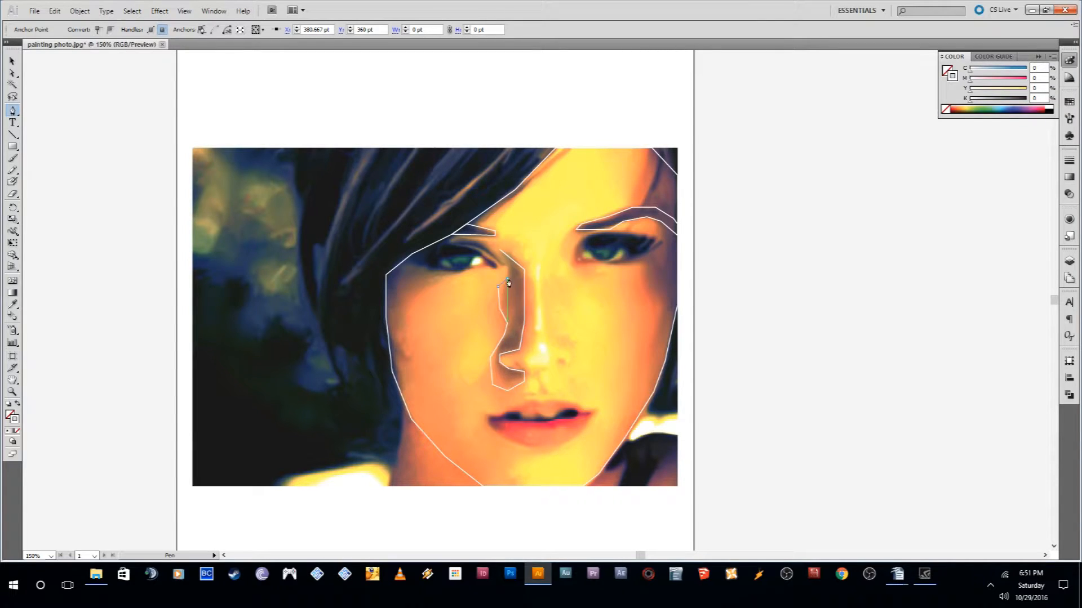
{"action": "left_click", "coordinate": [508, 266]}
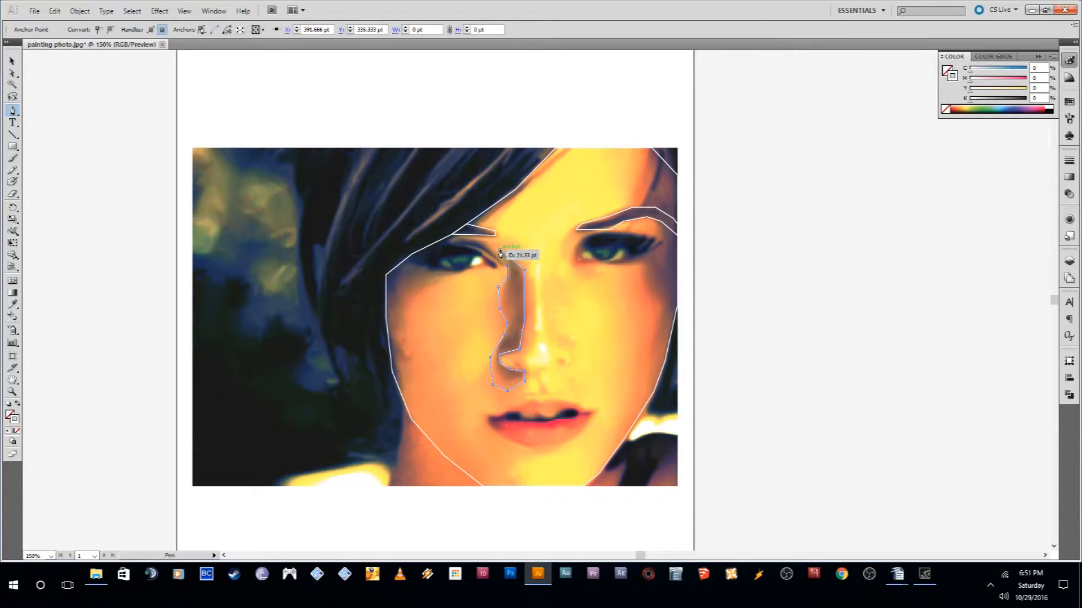
{"action": "left_click", "coordinate": [500, 250]}
- Trace the right side of the nose as a closed shape from the nostril up the bridge, around, and back down
{"action": "mouse_move", "coordinate": [561, 353]}
{"action": "left_mouse_down"}
{"action": "mouse_move", "coordinate": [547, 349]}
{"action": "mouse_move", "coordinate": [541, 288]}
{"action": "left_mouse_up"}
{"action": "left_click", "coordinate": [551, 275]}
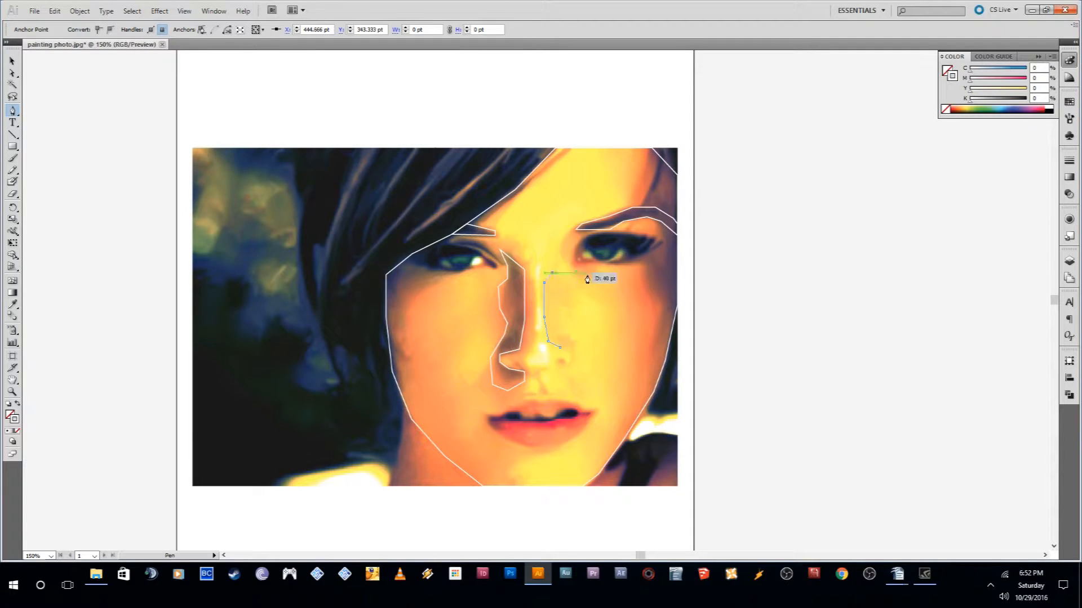
{"action": "left_click_drag", "start_coordinate": [570, 277], "coordinate": [555, 313]}
{"action": "left_click", "coordinate": [555, 308]}
{"action": "left_click", "coordinate": [559, 332]}
{"action": "left_click", "coordinate": [575, 345]}
{"action": "left_click", "coordinate": [576, 363]}
{"action": "left_click_drag", "start_coordinate": [562, 366], "coordinate": [562, 354]}
{"action": "left_click", "coordinate": [567, 351]}
{"action": "left_click", "coordinate": [560, 348]}
- Trace the upper lip's edge with straight segments from the left mouth corner to the right one
{"action": "left_click", "coordinate": [487, 416]}
{"action": "left_click", "coordinate": [503, 415]}
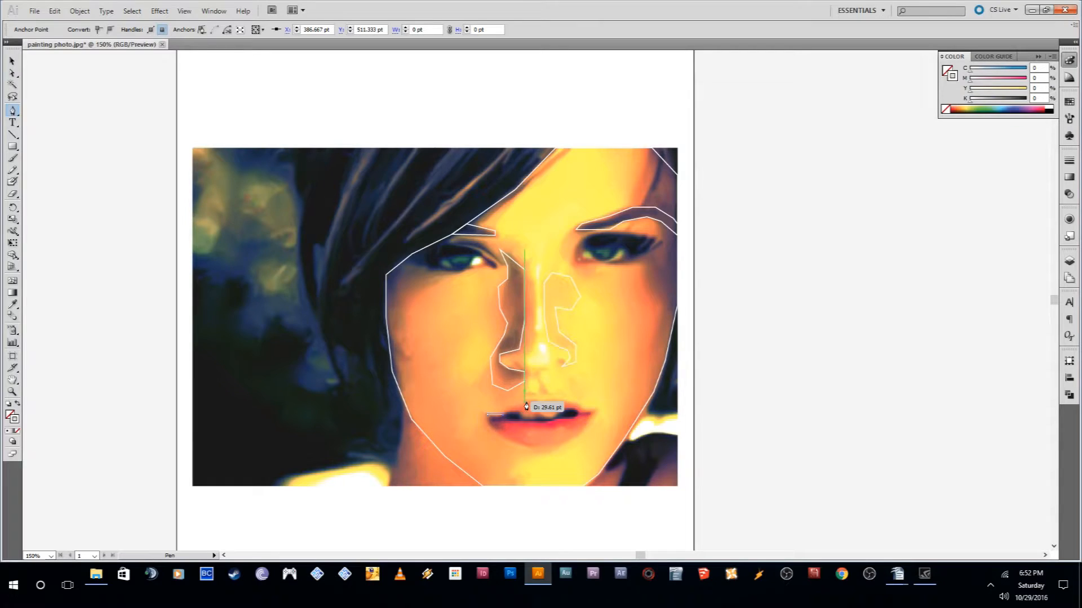
{"action": "left_click", "coordinate": [525, 401]}
{"action": "left_click_drag", "start_coordinate": [548, 405], "coordinate": [550, 405]}
{"action": "left_click", "coordinate": [549, 399]}
{"action": "left_click", "coordinate": [572, 402]}
{"action": "left_click", "coordinate": [586, 410]}
{"action": "left_click", "coordinate": [599, 410]}
- Continue the mouth outline along the lower lip and close it at the left mouth corner
{"action": "left_click", "coordinate": [591, 420]}
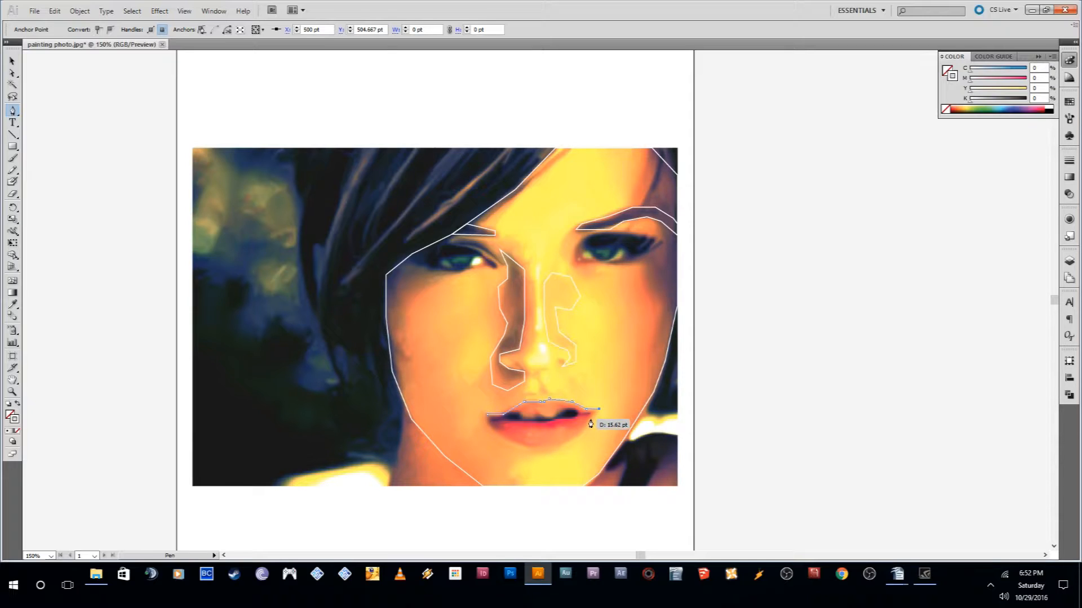
{"action": "left_click", "coordinate": [576, 438]}
{"action": "left_click", "coordinate": [555, 445]}
{"action": "left_click", "coordinate": [525, 445]}
{"action": "left_click", "coordinate": [498, 435]}
{"action": "left_click", "coordinate": [487, 420]}
- Trace the right eye as a closed outline along the upper lid, outer corner and lower lid
{"action": "left_click", "coordinate": [573, 263]}
{"action": "left_click", "coordinate": [575, 246]}
{"action": "left_click", "coordinate": [590, 237]}
{"action": "left_click", "coordinate": [613, 234]}
{"action": "left_click", "coordinate": [643, 235]}
{"action": "left_click", "coordinate": [661, 243]}
{"action": "left_click", "coordinate": [643, 255]}
{"action": "left_click", "coordinate": [616, 262]}
{"action": "left_click", "coordinate": [574, 263]}
- Trace the left eye's outline from the inner corner along the upper lid to the hair and back under the lower lid
{"action": "left_click", "coordinate": [489, 265]}
{"action": "left_click", "coordinate": [479, 248]}
{"action": "left_click", "coordinate": [438, 242]}
{"action": "left_click", "coordinate": [412, 254]}
{"action": "left_click", "coordinate": [401, 263]}
{"action": "left_click", "coordinate": [429, 268]}
{"action": "left_click", "coordinate": [452, 273]}
{"action": "left_click", "coordinate": [473, 269]}
{"action": "left_click", "coordinate": [488, 267]}
{"action": "left_click", "coordinate": [495, 269]}
{"action": "left_click", "coordinate": [498, 276]}
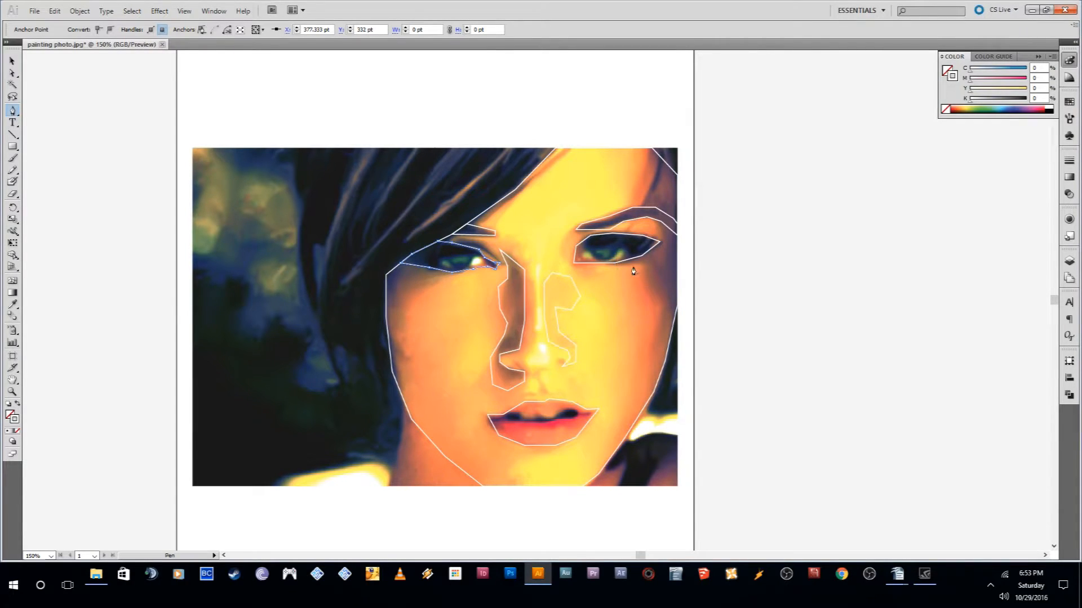
- Trace the light patch at the inner side of the right eye as a small closed shape
{"action": "left_click", "coordinate": [586, 245]}
{"action": "left_click", "coordinate": [581, 254]}
{"action": "left_click", "coordinate": [583, 257]}
{"action": "left_click", "coordinate": [595, 258]}
{"action": "left_click", "coordinate": [586, 245]}
- Trace the second light patch, beside the right eye's iris toward the outer corner, as a small closed shape
{"action": "left_click", "coordinate": [619, 246]}
{"action": "left_click", "coordinate": [617, 254]}
{"action": "left_click", "coordinate": [608, 257]}
{"action": "left_click", "coordinate": [608, 260]}
{"action": "scroll", "coordinate": [610, 259], "scroll_direction": "up", "scroll_amount": 4}
{"action": "left_click", "coordinate": [672, 243]}
{"action": "left_click", "coordinate": [686, 230]}
{"action": "left_click", "coordinate": [666, 206]}
{"action": "left_click", "coordinate": [644, 199]}
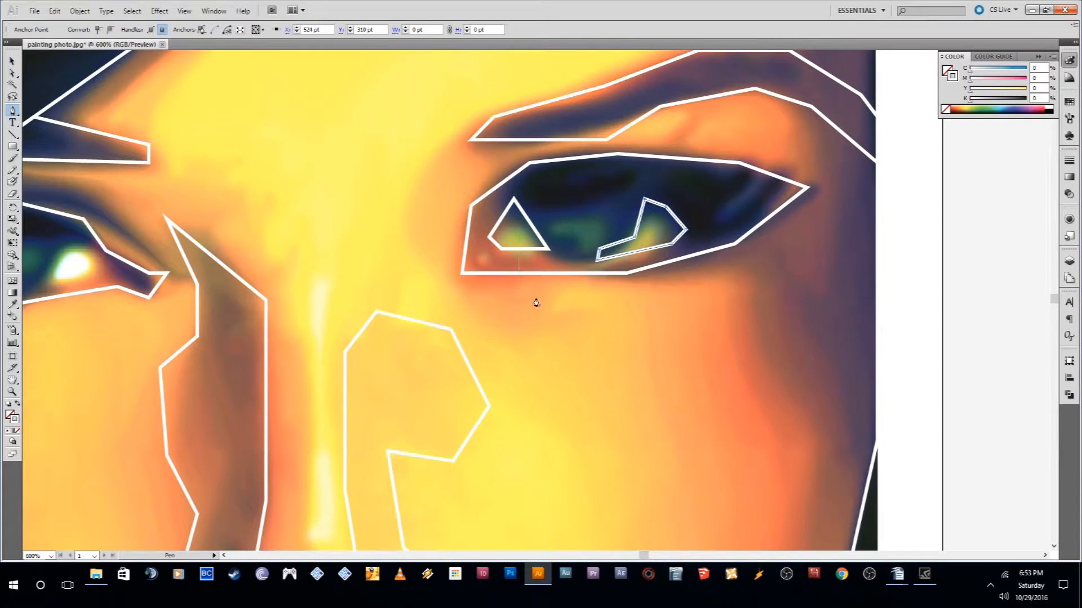
- Trace the temple shadow's edge from the upper face outline down to the right eyebrow, and end the path there
{"action": "scroll", "coordinate": [574, 357], "scroll_direction": "up", "scroll_amount": 3}
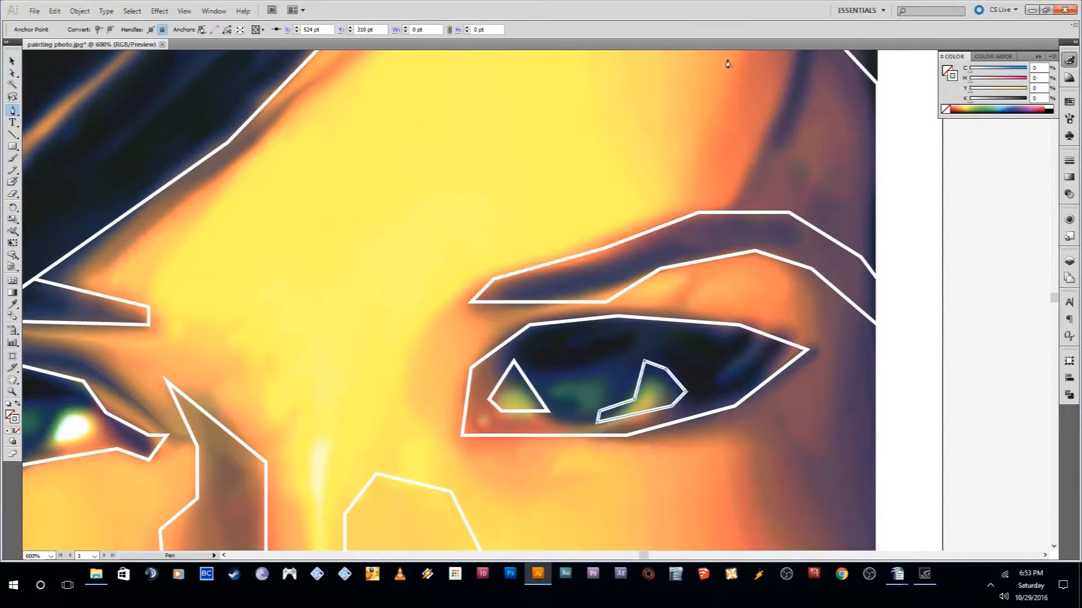
{"action": "scroll", "coordinate": [727, 64], "scroll_direction": "down", "scroll_amount": 1}
{"action": "scroll", "coordinate": [730, 68], "scroll_direction": "up", "scroll_amount": 2}
{"action": "left_click", "coordinate": [772, 119]}
{"action": "left_click", "coordinate": [769, 192]}
{"action": "left_click", "coordinate": [731, 267]}
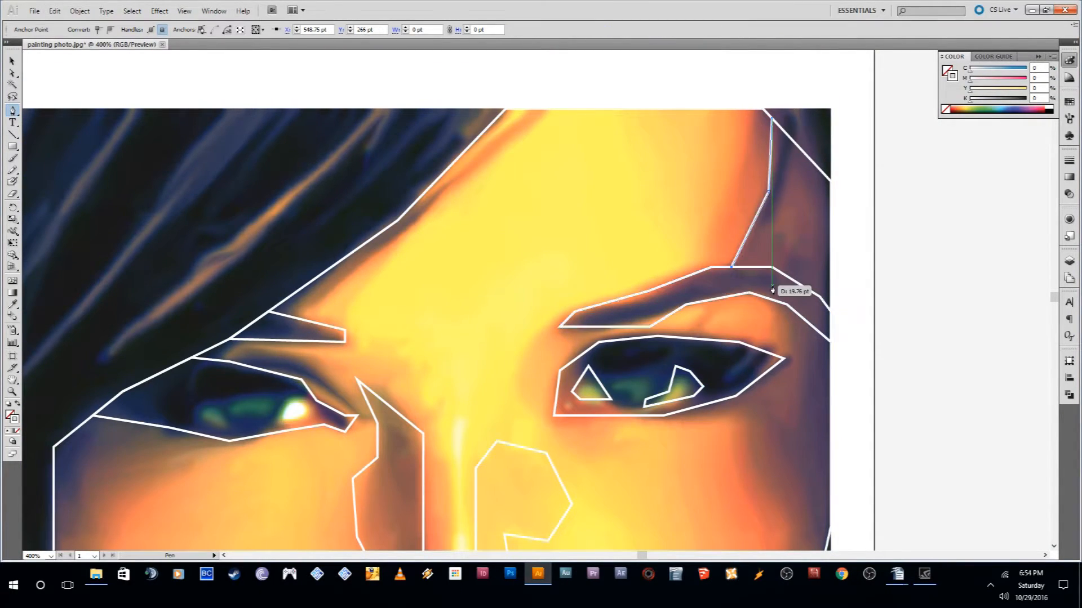
{"action": "scroll", "coordinate": [784, 291], "scroll_direction": "down", "scroll_amount": 1}
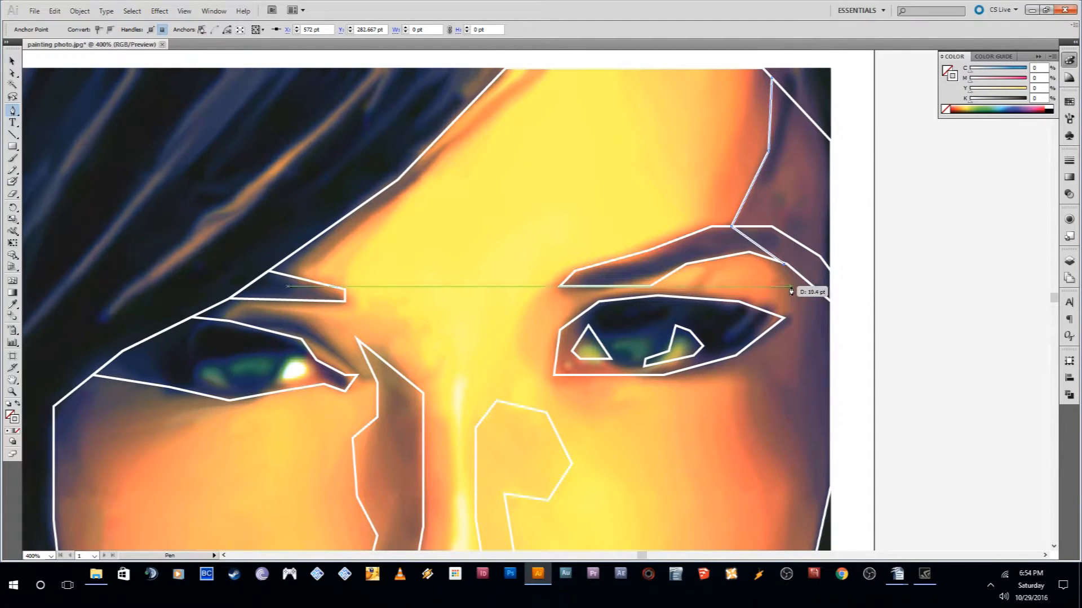
{"action": "left_click", "coordinate": [783, 266]}
{"action": "key", "text": "v"}
{"action": "key", "text": "p"}
- Trace the shadow edge from the right eyebrow's underside to the eye's outer corner and the small shadow shape just below that corner
{"action": "left_click", "coordinate": [778, 262]}
{"action": "left_click", "coordinate": [793, 305]}
{"action": "left_click", "coordinate": [784, 318]}
{"action": "left_click", "coordinate": [798, 360]}
{"action": "left_click", "coordinate": [795, 384]}
{"action": "left_click", "coordinate": [774, 372]}
{"action": "left_click", "coordinate": [757, 340]}
{"action": "key", "text": "v"}
{"action": "left_click", "coordinate": [739, 381]}
- Trace the right cheek shadow's edge from under the right eye down to the outer cheek
{"action": "key", "text": "p"}
{"action": "left_click", "coordinate": [703, 363]}
{"action": "left_click", "coordinate": [748, 374]}
{"action": "scroll", "coordinate": [747, 381], "scroll_direction": "down", "scroll_amount": 3}
{"action": "left_click", "coordinate": [742, 341]}
{"action": "left_click", "coordinate": [757, 378]}
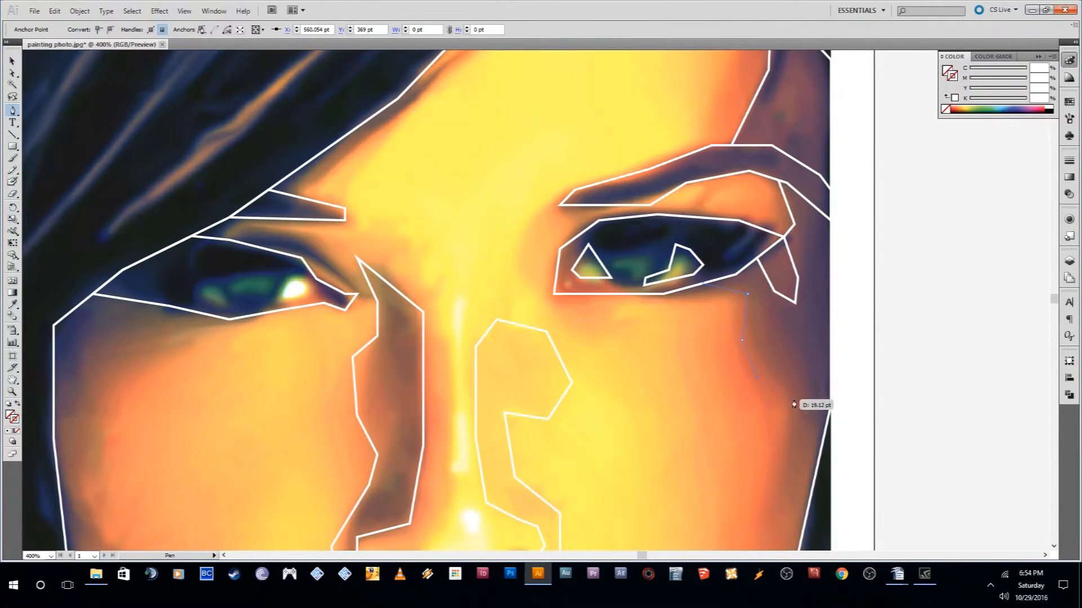
{"action": "left_click", "coordinate": [794, 400]}
- Continue the right cheek shadow's edge down to the jaw outline, apply the white stroke, and deselect the path
{"action": "scroll", "coordinate": [789, 485], "scroll_direction": "down", "scroll_amount": 4}
{"action": "left_click", "coordinate": [773, 371]}
{"action": "left_click", "coordinate": [763, 400]}
{"action": "left_click", "coordinate": [774, 442]}
{"action": "key", "text": "v"}
{"action": "left_click", "coordinate": [9, 432]}
{"action": "left_click", "coordinate": [731, 332]}
- Trace the left cheek shadow's edge from under the left eye down to the face outline, with a white stroke
{"action": "scroll", "coordinate": [731, 331], "scroll_direction": "up", "scroll_amount": 2}
{"action": "scroll", "coordinate": [731, 331], "scroll_direction": "down", "scroll_amount": 2}
{"action": "scroll", "coordinate": [426, 322], "scroll_direction": "up", "scroll_amount": 1}
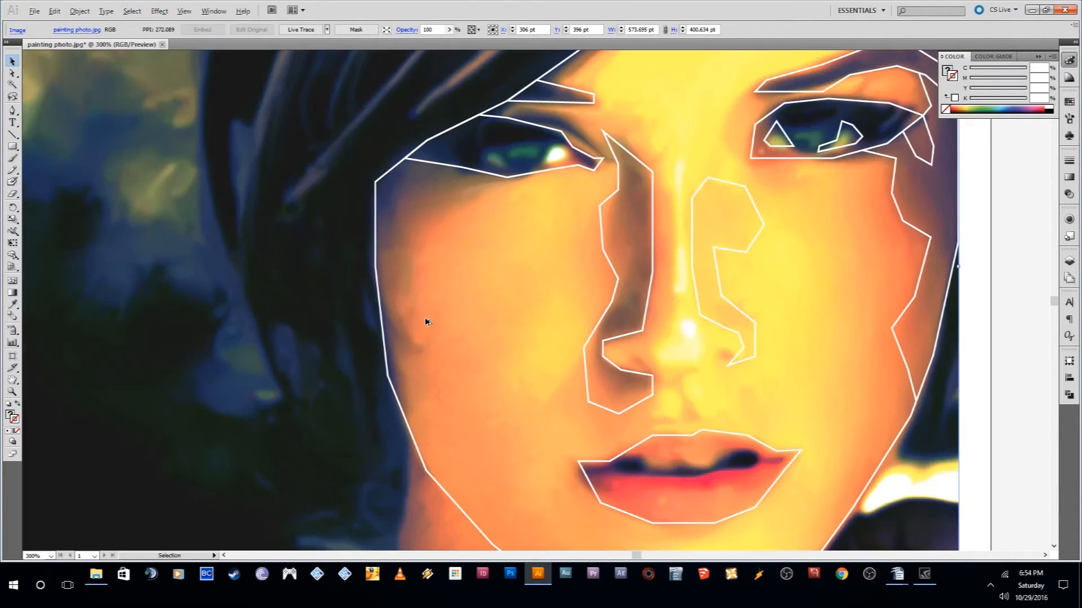
{"action": "key", "text": "p"}
{"action": "left_click", "coordinate": [485, 172]}
{"action": "left_click", "coordinate": [424, 207]}
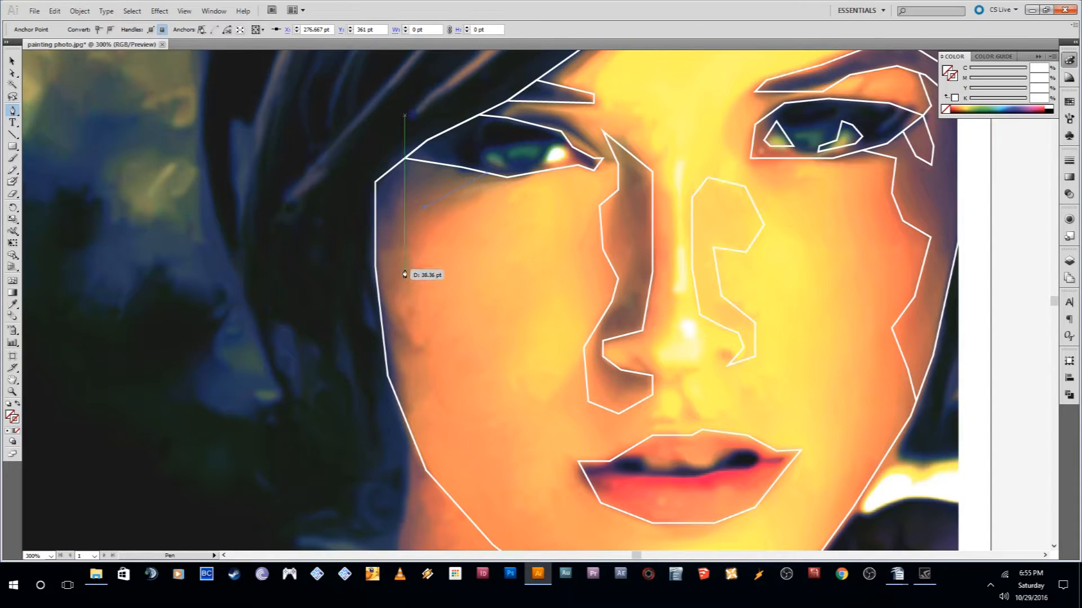
{"action": "left_click", "coordinate": [7, 432]}
{"action": "left_click", "coordinate": [419, 345]}
{"action": "left_click", "coordinate": [399, 366]}
{"action": "left_click", "coordinate": [407, 424]}
{"action": "key", "text": "v"}
{"action": "left_click", "coordinate": [546, 390]}
- Trace the left cheek's highlight from the nose shadow around and up to the left eye's lower lid, with a white stroke
{"action": "key", "text": "p"}
{"action": "left_click", "coordinate": [584, 356]}
{"action": "left_click", "coordinate": [557, 393]}
{"action": "left_click", "coordinate": [523, 393]}
{"action": "left_click", "coordinate": [511, 359]}
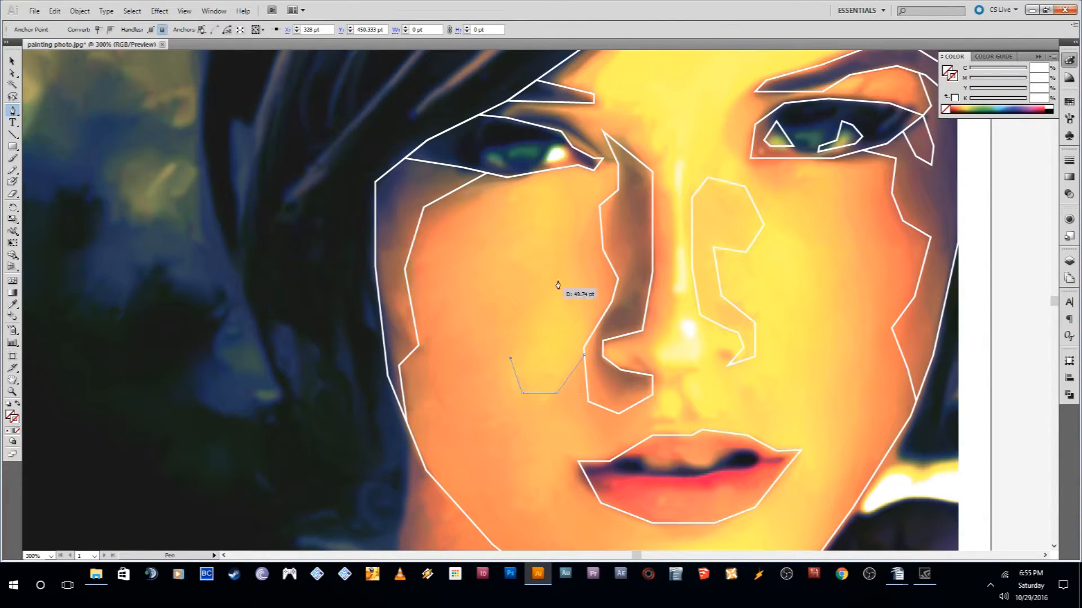
{"action": "left_click", "coordinate": [7, 432]}
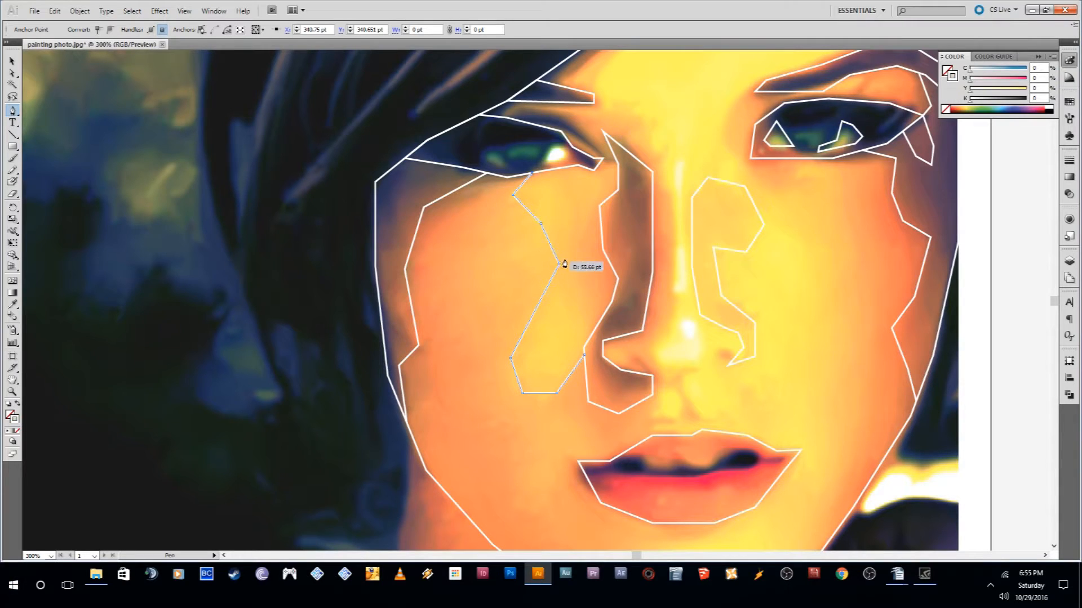
{"action": "left_click", "coordinate": [578, 175]}
- Trace the forehead highlight's edge from the photo's upper edge along the hairline, past the left eyebrow, to the nose bridge
{"action": "scroll", "coordinate": [681, 145], "scroll_direction": "up", "scroll_amount": 5}
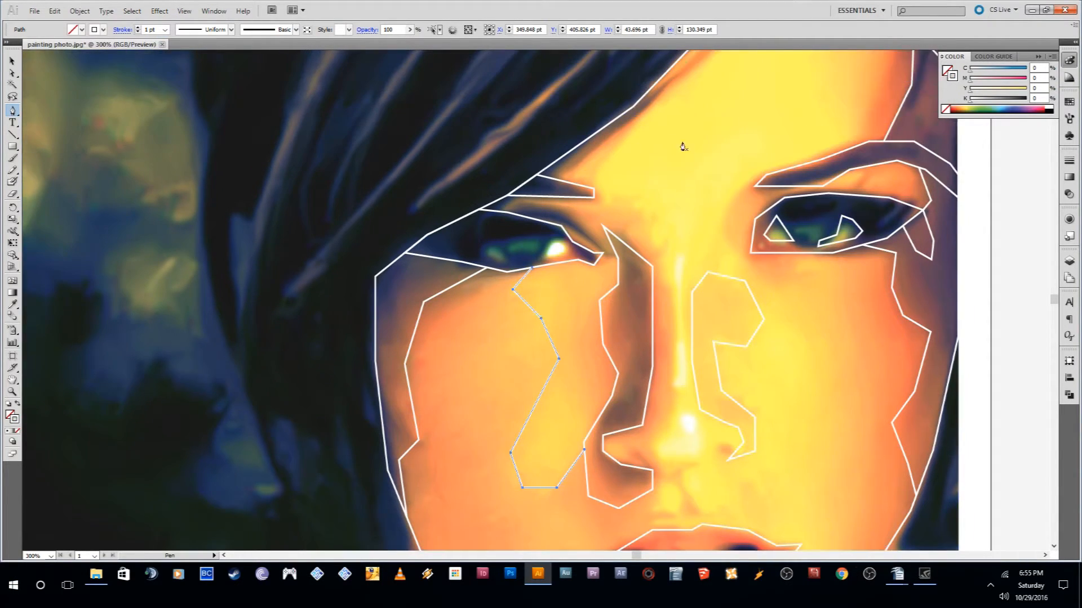
{"action": "left_click", "coordinate": [750, 144]}
{"action": "left_click", "coordinate": [698, 190]}
{"action": "left_click", "coordinate": [656, 230]}
{"action": "left_click", "coordinate": [603, 283]}
{"action": "left_click", "coordinate": [603, 319]}
{"action": "left_click", "coordinate": [611, 331]}
{"action": "left_click", "coordinate": [646, 331]}
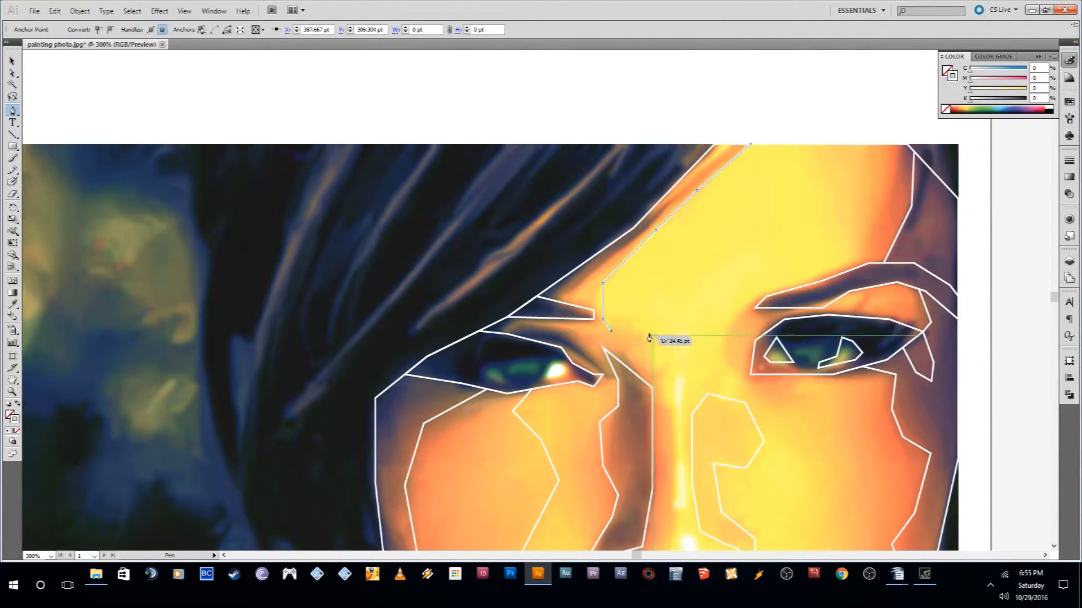
{"action": "left_click", "coordinate": [667, 367]}
- Continue the forehead highlight's edge down the nose bridge and around the left side and underside of the nose tip
{"action": "scroll", "coordinate": [667, 360], "scroll_direction": "down", "scroll_amount": 4}
{"action": "left_click", "coordinate": [676, 369]}
{"action": "scroll", "coordinate": [677, 361], "scroll_direction": "down", "scroll_amount": 4}
{"action": "left_click", "coordinate": [672, 406]}
{"action": "left_click", "coordinate": [652, 413]}
{"action": "left_click", "coordinate": [657, 429]}
{"action": "left_click", "coordinate": [685, 433]}
{"action": "left_click", "coordinate": [699, 437]}
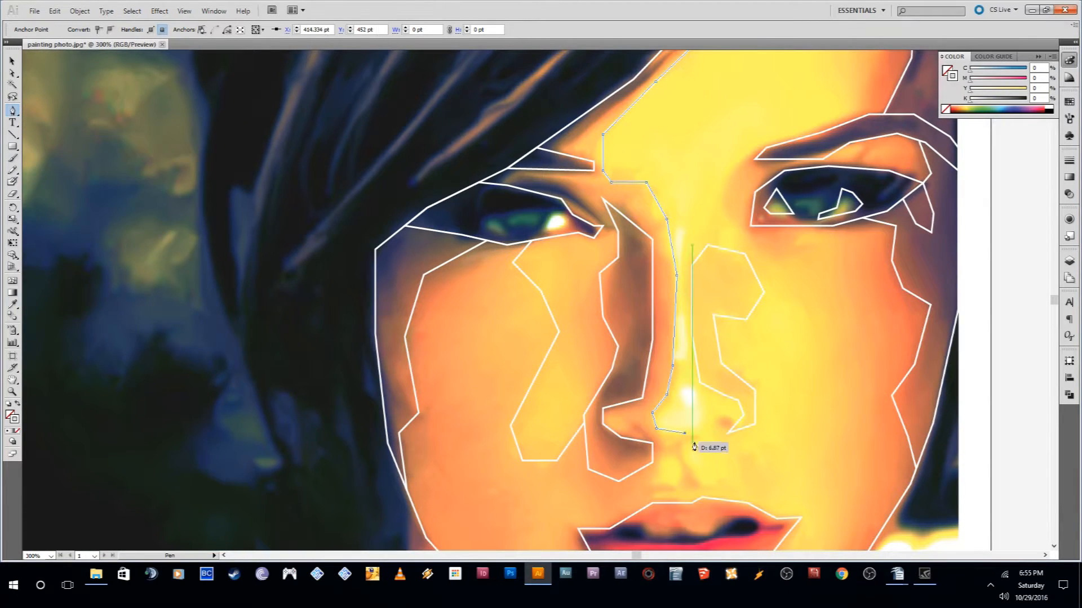
- Extend the nose highlight's path around the light area below the right nostril and down to the upper lip, leaving it deselected
{"action": "scroll", "coordinate": [689, 441], "scroll_direction": "down", "scroll_amount": 2}
{"action": "left_click", "coordinate": [685, 418]}
{"action": "left_click", "coordinate": [686, 434]}
{"action": "left_click", "coordinate": [695, 446]}
{"action": "left_click", "coordinate": [722, 454]}
{"action": "left_click", "coordinate": [742, 446]}
{"action": "left_click", "coordinate": [743, 425]}
{"action": "left_click", "coordinate": [771, 414]}
{"action": "left_click", "coordinate": [783, 434]}
{"action": "left_click", "coordinate": [772, 488]}
{"action": "left_click", "coordinate": [785, 468], "text": "ctrl"}
- Trace the philtrum's left edge from below the nose down to the upper lip
{"action": "left_click", "coordinate": [663, 429]}
{"action": "left_click", "coordinate": [656, 447]}
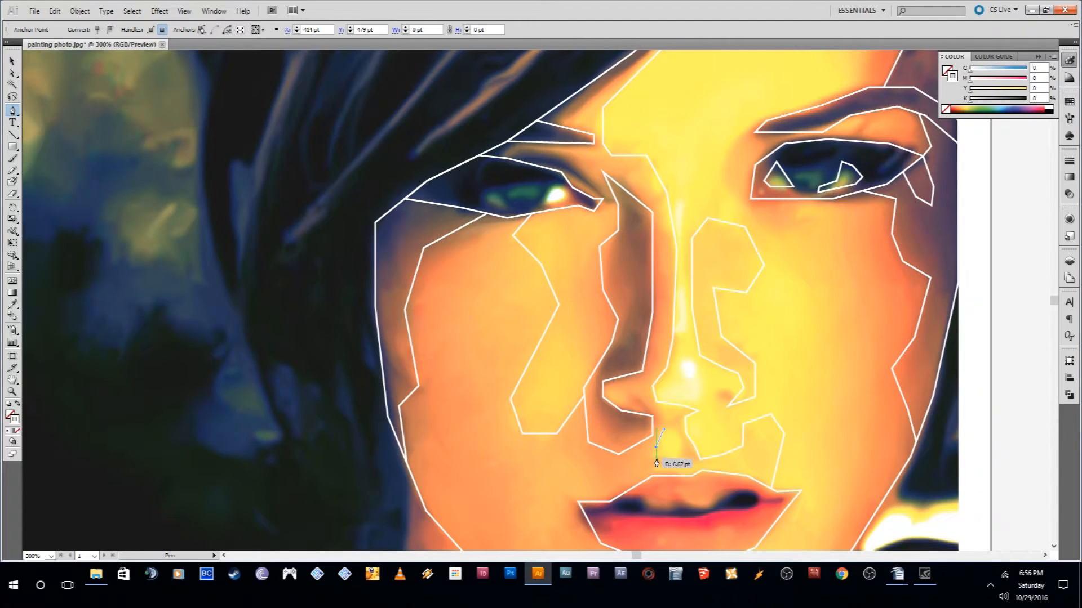
{"action": "left_click", "coordinate": [659, 467]}
{"action": "left_click", "coordinate": [659, 477]}
- Trace the right eye socket's contour from the eyebrow's inner end, around the inner eye corner, up to the lower lid
{"action": "scroll", "coordinate": [645, 399], "scroll_direction": "up", "scroll_amount": 10}
{"action": "left_click", "coordinate": [762, 301]}
{"action": "left_click", "coordinate": [738, 311]}
{"action": "left_click", "coordinate": [719, 354]}
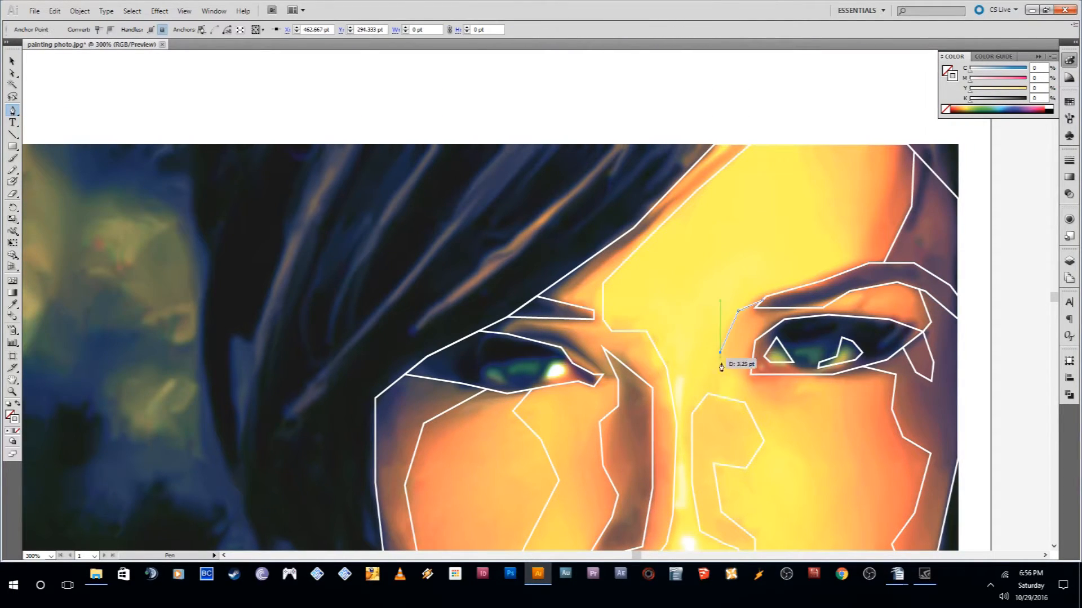
{"action": "left_click", "coordinate": [809, 400]}
{"action": "left_click", "coordinate": [811, 374]}
- Trace the right cheek highlight's outer edge from the right eye's lower lid down the cheek and back to the mouth corner
{"action": "left_click", "coordinate": [837, 374]}
{"action": "left_click", "coordinate": [846, 436]}
{"action": "scroll", "coordinate": [849, 441], "scroll_direction": "down", "scroll_amount": 5}
{"action": "left_click", "coordinate": [857, 407]}
{"action": "left_click", "coordinate": [836, 447]}
{"action": "scroll", "coordinate": [846, 437], "scroll_direction": "down", "scroll_amount": 9}
{"action": "left_click", "coordinate": [847, 434]}
{"action": "scroll", "coordinate": [847, 434], "scroll_direction": "down", "scroll_amount": 3}
{"action": "left_click", "coordinate": [849, 424]}
{"action": "left_click", "coordinate": [833, 460]}
{"action": "left_click", "coordinate": [818, 464]}
{"action": "left_click", "coordinate": [788, 440]}
- Trace the chin highlight's edge from the lower lip down to the photo's lower edge
{"action": "scroll", "coordinate": [786, 441], "scroll_direction": "down", "scroll_amount": 5}
{"action": "left_click", "coordinate": [737, 380]}
{"action": "left_click", "coordinate": [644, 427]}
- Trace the left cheek's inner tone edge from the left eye's lower lid down the cheek and over to the left mouth corner
{"action": "scroll", "coordinate": [686, 473], "scroll_direction": "up", "scroll_amount": 7}
{"action": "left_click_drag", "start_coordinate": [506, 164], "coordinate": [494, 201]}
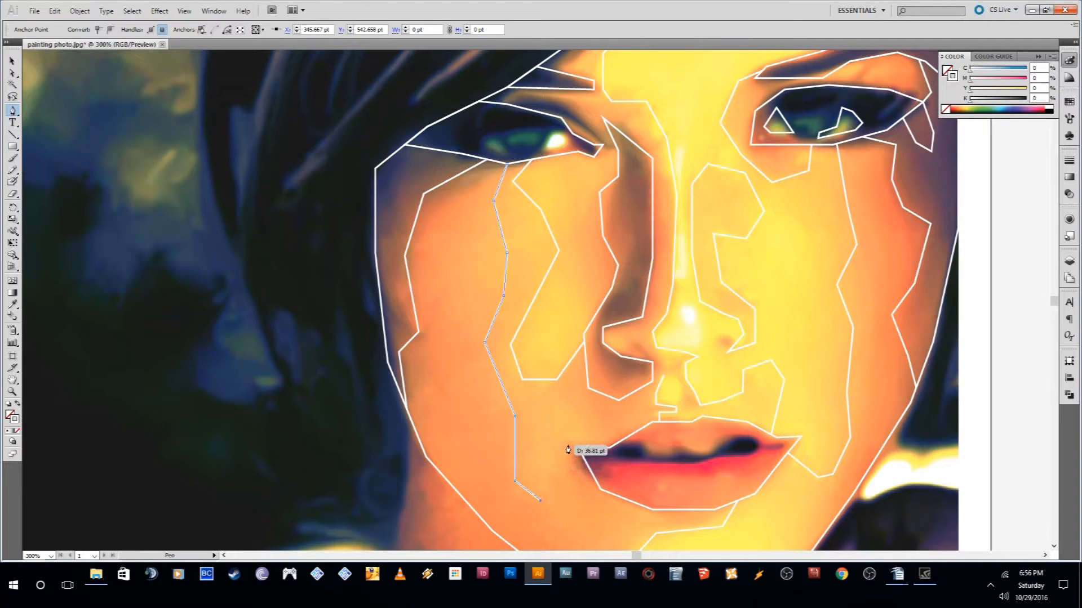
{"action": "left_click", "coordinate": [564, 455]}
{"action": "left_click", "coordinate": [584, 455]}
- Trace the right cheek's inner edge from the eye socket contour down to the jaw and back up to the lower lip
{"action": "scroll", "coordinate": [596, 477], "scroll_direction": "down", "scroll_amount": 4}
{"action": "scroll", "coordinate": [797, 389], "scroll_direction": "up", "scroll_amount": 12}
{"action": "left_click", "coordinate": [781, 287]}
{"action": "left_click", "coordinate": [782, 321]}
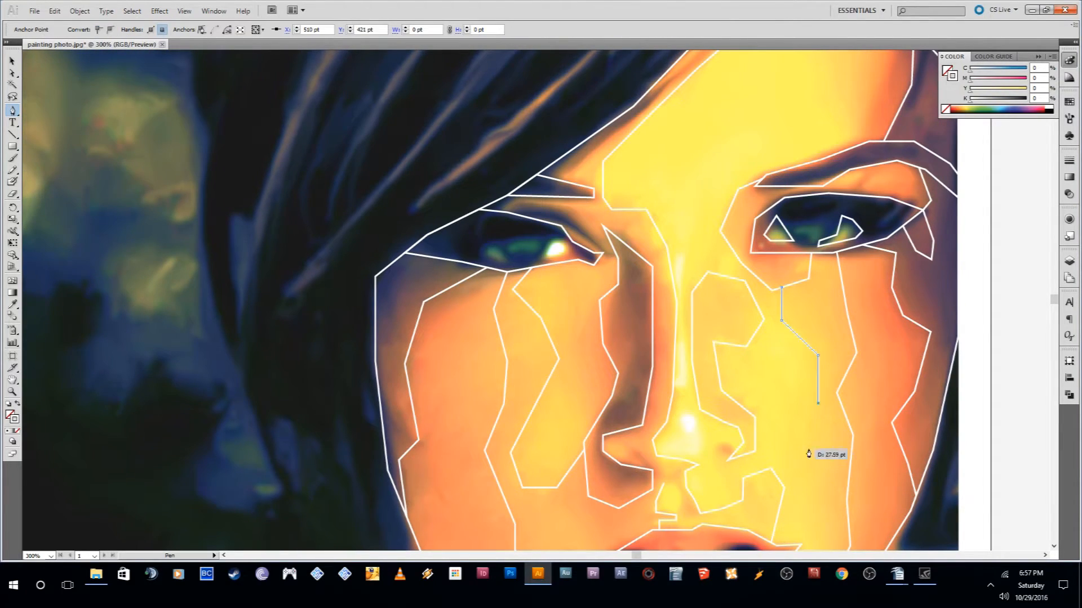
{"action": "left_click", "coordinate": [826, 454]}
{"action": "scroll", "coordinate": [826, 448], "scroll_direction": "down", "scroll_amount": 5}
{"action": "scroll", "coordinate": [810, 493], "scroll_direction": "down", "scroll_amount": 10}
{"action": "left_click", "coordinate": [795, 458]}
{"action": "left_click", "coordinate": [773, 406]}
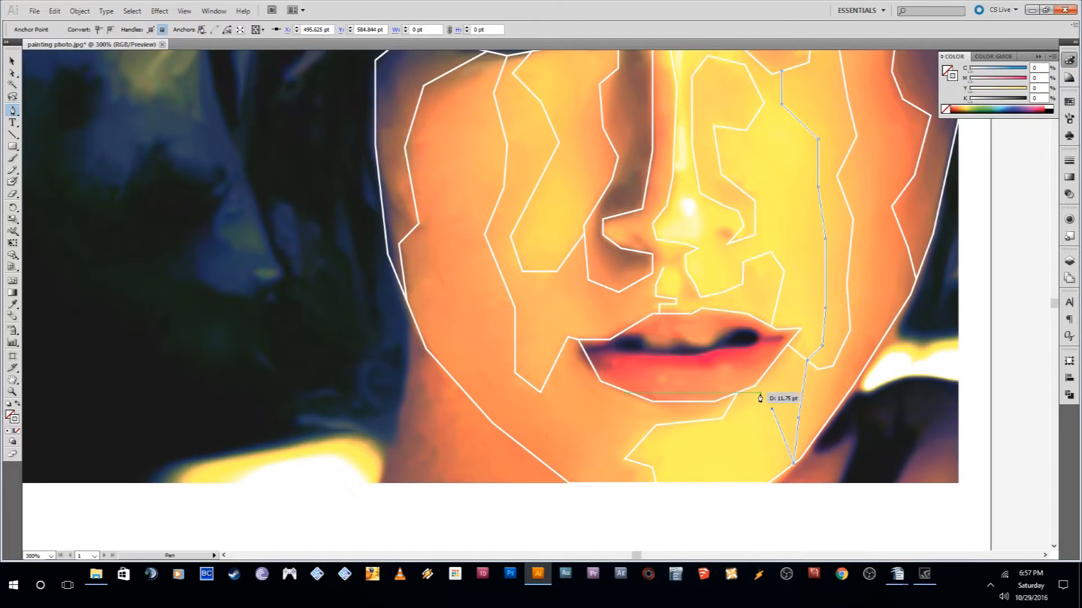
{"action": "left_click", "coordinate": [759, 386]}
- Outline the bright catchlight in the left eye as a small closed shape
{"action": "scroll", "coordinate": [831, 407], "scroll_direction": "up", "scroll_amount": 20}
{"action": "key", "text": "ctrl+shift+a"}
{"action": "left_click", "coordinate": [548, 345]}
{"action": "left_click", "coordinate": [538, 355]}
{"action": "left_click", "coordinate": [567, 347]}
{"action": "left_click", "coordinate": [547, 346]}
- Trace the left eye's iris along its outer side and around the lower reflection
{"action": "left_click", "coordinate": [487, 313]}
{"action": "left_click", "coordinate": [477, 333]}
{"action": "left_click", "coordinate": [482, 351]}
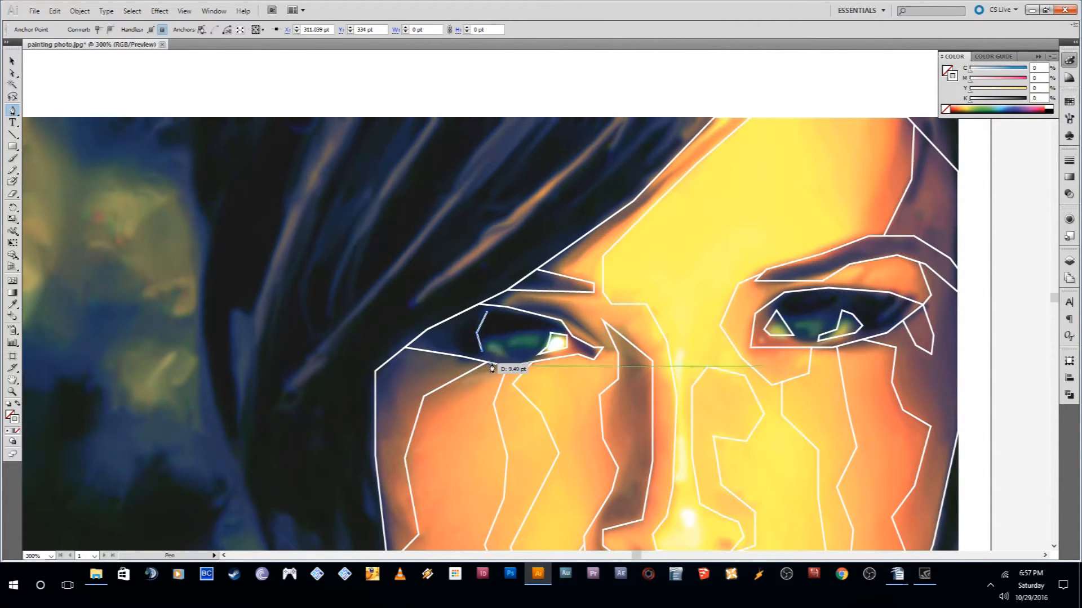
{"action": "key", "text": "ctrl+shift+a"}
{"action": "left_click", "coordinate": [501, 341]}
{"action": "left_click", "coordinate": [511, 354]}
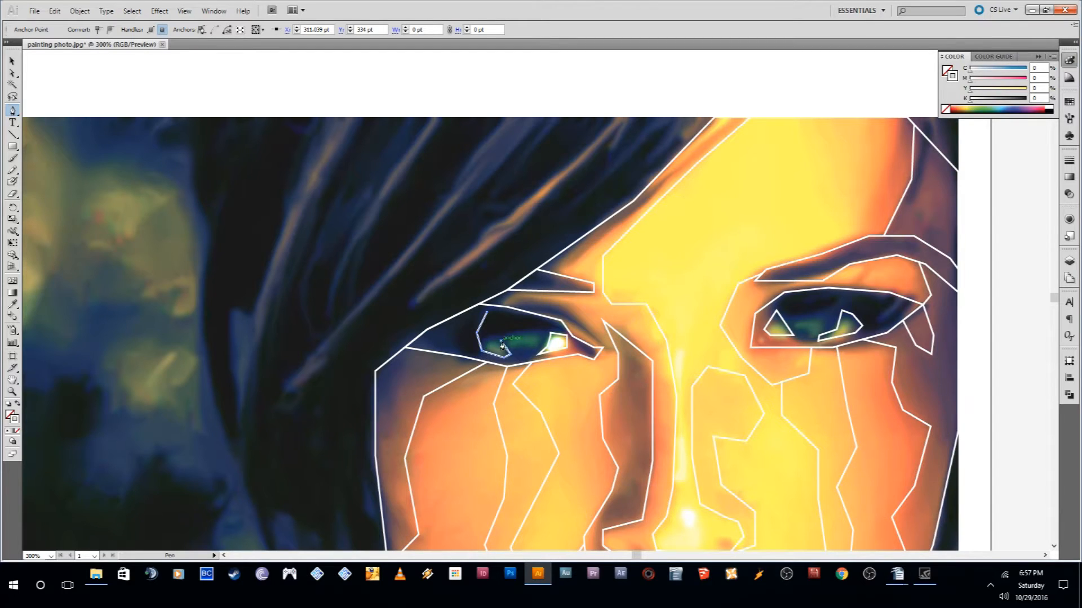
- Outline the green reflection in the middle of the left iris and link the lower reflection to the iris's outer edge
{"action": "key", "text": "ctrl+shift+a"}
{"action": "left_click", "coordinate": [510, 339]}
{"action": "left_click", "coordinate": [514, 348]}
{"action": "left_click", "coordinate": [532, 347]}
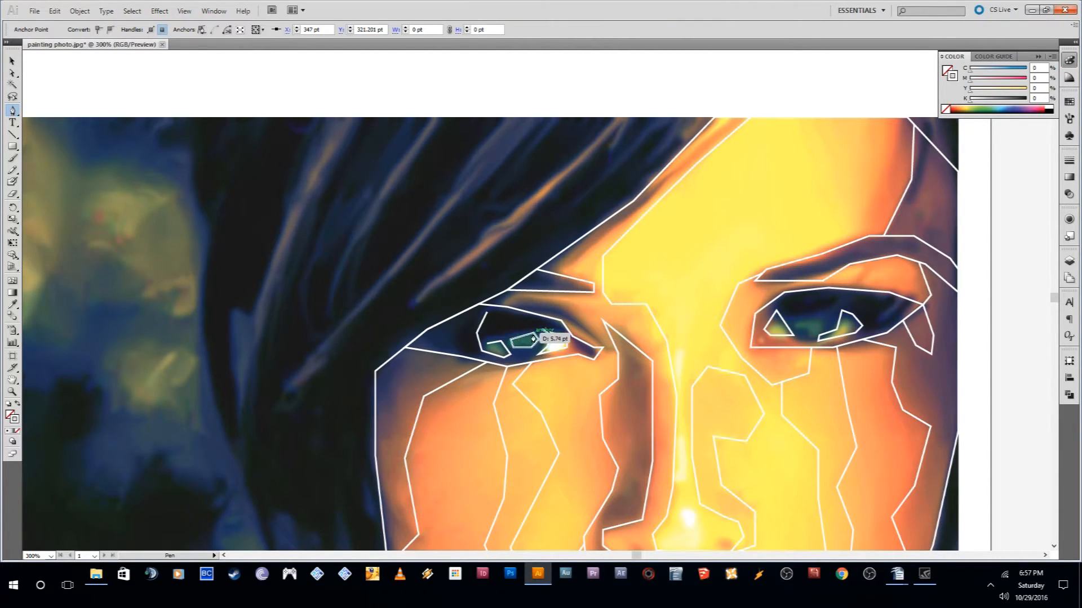
{"action": "left_click", "coordinate": [495, 341]}
{"action": "left_click", "coordinate": [482, 346]}
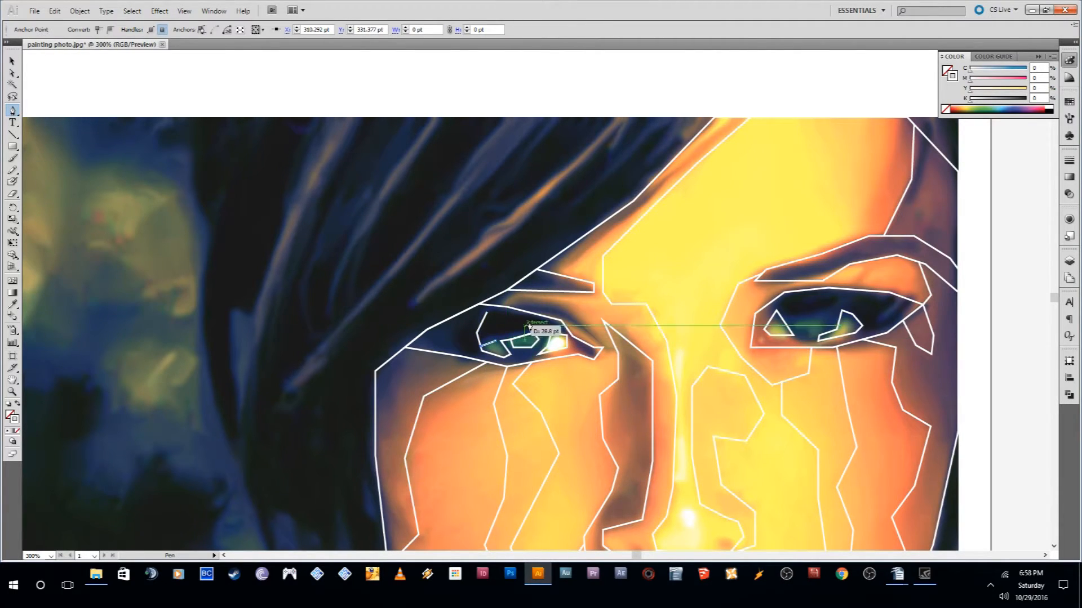
- Trace the left eye's upper lid crease from above the lid to the inner corner and back along the lid
{"action": "scroll", "coordinate": [529, 320], "scroll_direction": "up", "scroll_amount": 1}
{"action": "key", "text": "ctrl+shift+a"}
{"action": "left_click", "coordinate": [504, 361]}
{"action": "left_click", "coordinate": [528, 353]}
{"action": "left_click", "coordinate": [565, 358]}
{"action": "left_click", "coordinate": [594, 384]}
{"action": "left_click", "coordinate": [610, 406]}
{"action": "left_click", "coordinate": [583, 384]}
{"action": "left_click", "coordinate": [567, 375]}
{"action": "left_click", "coordinate": [561, 374]}
- Trace the neck's left edge and the neck shadow's inner edge from the face outline to the photo's lower edge
{"action": "scroll", "coordinate": [891, 444], "scroll_direction": "down", "scroll_amount": 2}
{"action": "scroll", "coordinate": [891, 444], "scroll_direction": "up", "scroll_amount": 3}
{"action": "scroll", "coordinate": [892, 444], "scroll_direction": "up", "scroll_amount": 1}
{"action": "scroll", "coordinate": [652, 326], "scroll_direction": "down", "scroll_amount": 10}
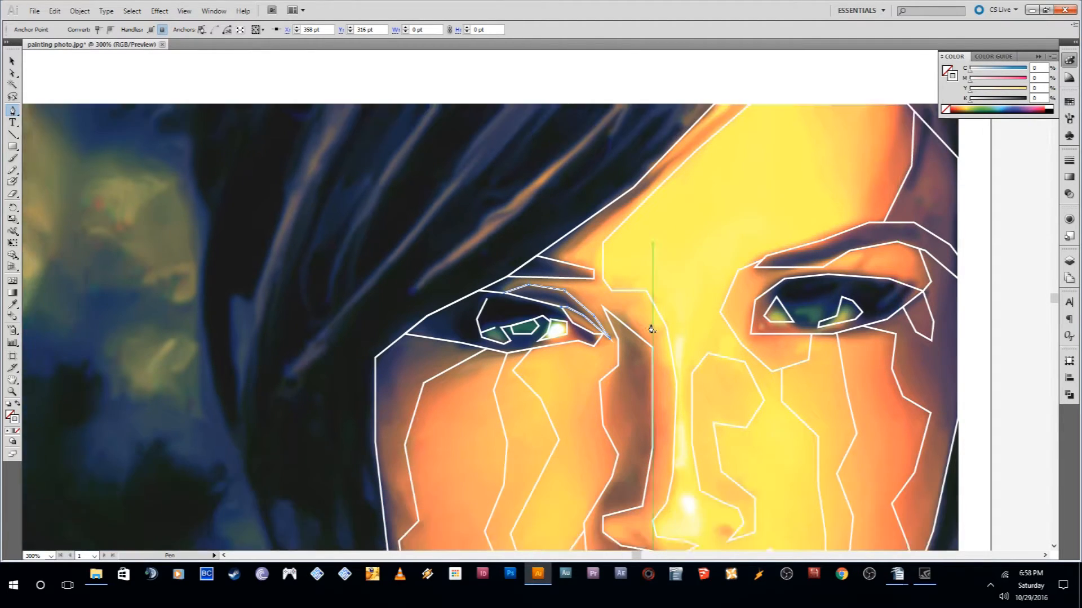
{"action": "left_click", "coordinate": [406, 288]}
{"action": "left_click", "coordinate": [408, 341]}
{"action": "left_click", "coordinate": [392, 414]}
{"action": "left_click", "coordinate": [375, 475]}
{"action": "left_click", "coordinate": [471, 475]}
{"action": "left_click", "coordinate": [427, 404]}
{"action": "left_click", "coordinate": [426, 356]}
{"action": "left_click", "coordinate": [432, 341]}
- Trace the forehead highlight's right edge from the photo's upper edge down to just above the right eyebrow
{"action": "scroll", "coordinate": [393, 384], "scroll_direction": "up", "scroll_amount": 3}
{"action": "scroll", "coordinate": [393, 383], "scroll_direction": "up", "scroll_amount": 7}
{"action": "left_click", "coordinate": [797, 184]}
{"action": "left_click", "coordinate": [833, 258]}
{"action": "left_click", "coordinate": [856, 307]}
- Trace a second tone edge on the forehead's right side from the photo's upper edge down to the right eyebrow
{"action": "key", "text": "p"}
{"action": "left_click", "coordinate": [886, 185]}
{"action": "left_click", "coordinate": [883, 216]}
{"action": "left_click", "coordinate": [866, 270]}
{"action": "left_click", "coordinate": [869, 289]}
{"action": "left_click", "coordinate": [868, 303]}
- Connect the right side of the nose highlight's outline to the inner cheek line with straight segments meeting at the cheek line's bend
{"action": "scroll", "coordinate": [867, 332], "scroll_direction": "down", "scroll_amount": 3}
{"action": "scroll", "coordinate": [723, 383], "scroll_direction": "down", "scroll_amount": 6}
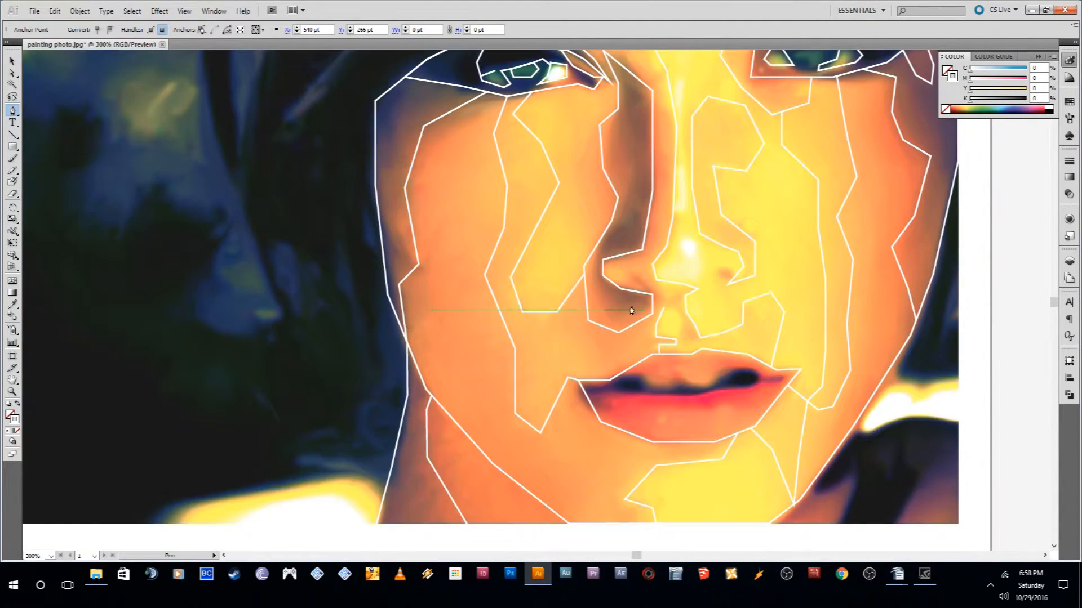
{"action": "scroll", "coordinate": [620, 304], "scroll_direction": "down", "scroll_amount": 2}
{"action": "scroll", "coordinate": [610, 297], "scroll_direction": "up", "scroll_amount": 3}
{"action": "scroll", "coordinate": [676, 378], "scroll_direction": "up", "scroll_amount": 4}
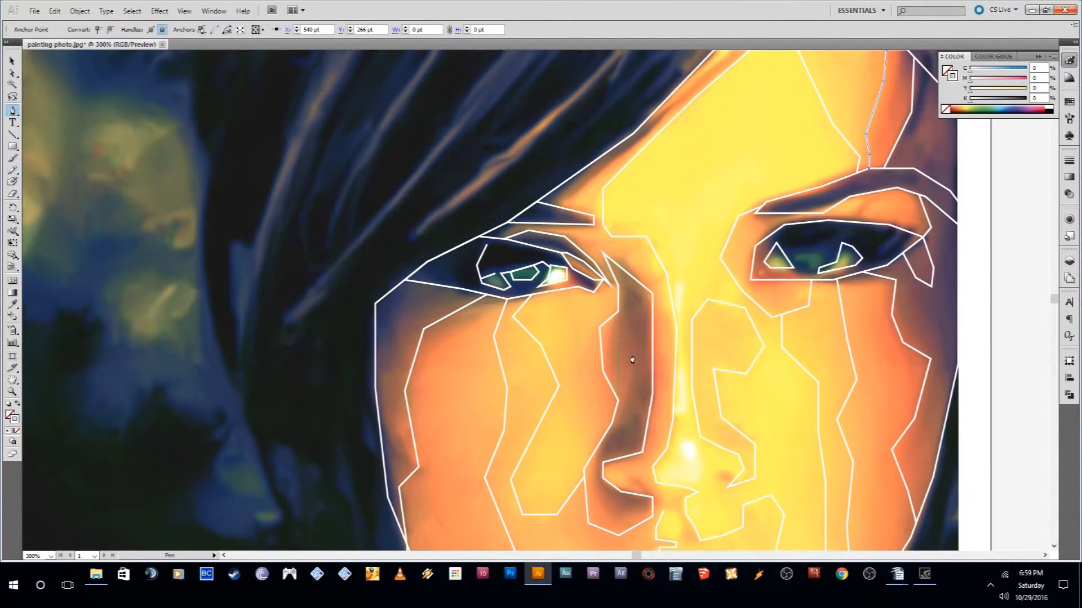
{"action": "scroll", "coordinate": [758, 382], "scroll_direction": "down", "scroll_amount": 3}
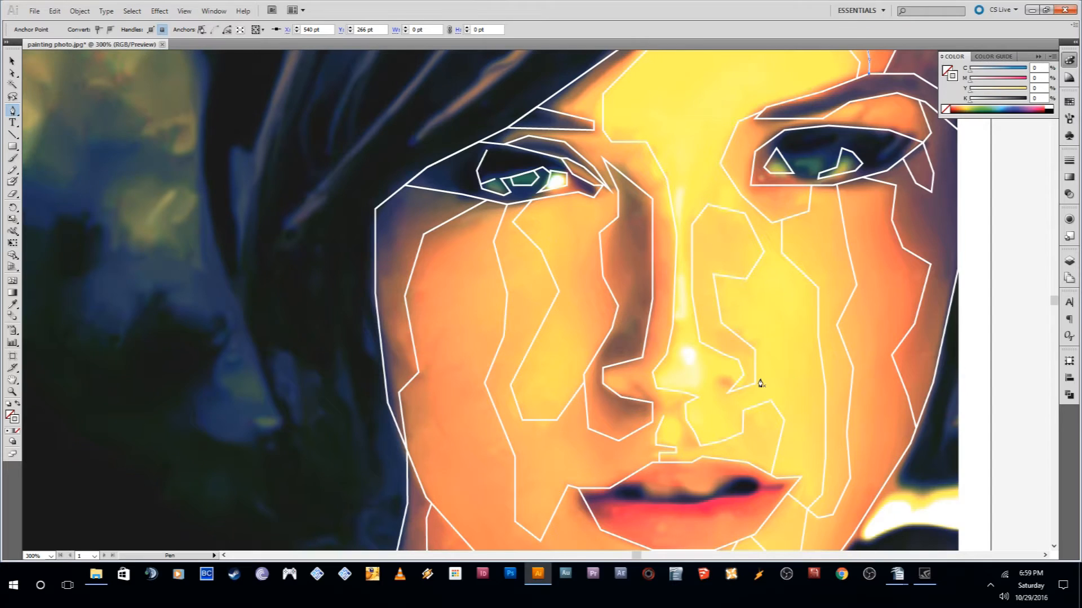
{"action": "scroll", "coordinate": [817, 281], "scroll_direction": "up", "scroll_amount": 2}
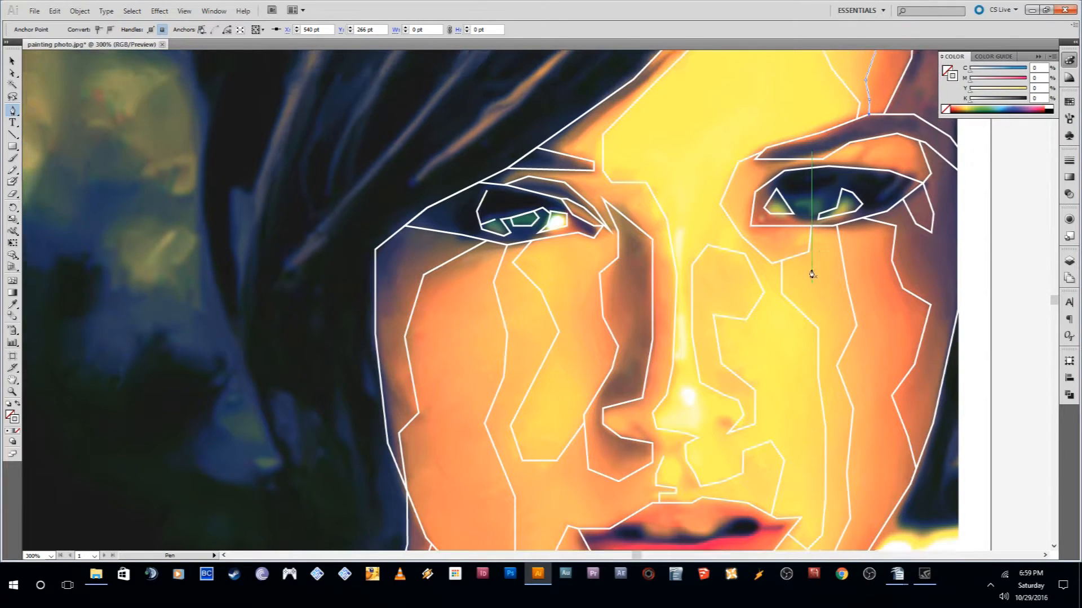
{"action": "mouse_move", "coordinate": [781, 311]}
{"action": "left_mouse_down"}
{"action": "mouse_move", "coordinate": [780, 333]}
{"action": "mouse_move", "coordinate": [763, 317]}
{"action": "left_mouse_up"}
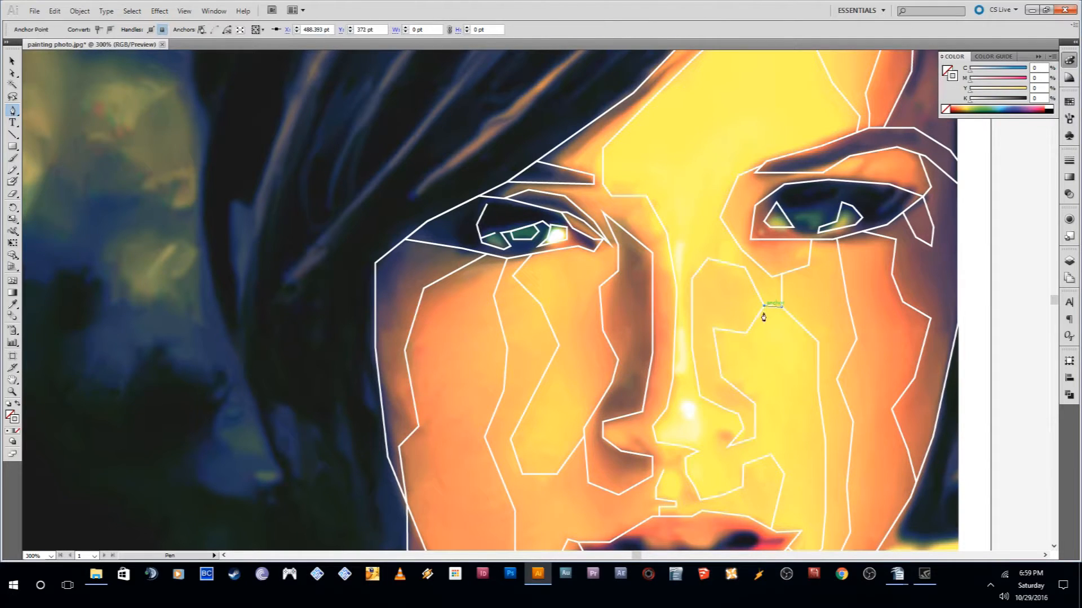
{"action": "left_click", "coordinate": [747, 334]}
{"action": "left_click_drag", "start_coordinate": [747, 336], "coordinate": [815, 350]}
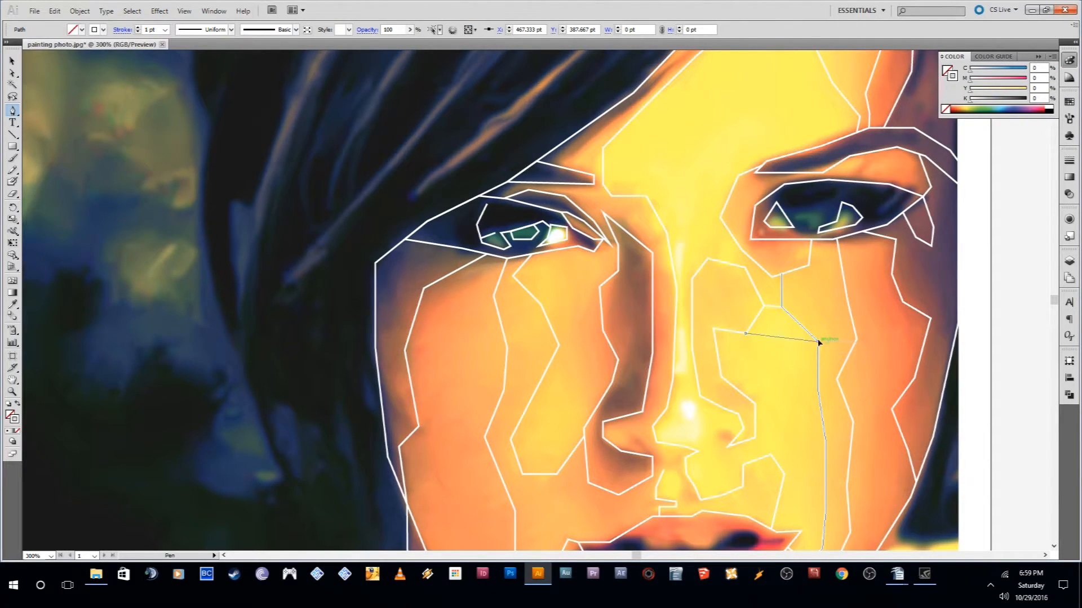
{"action": "left_click", "coordinate": [818, 341]}
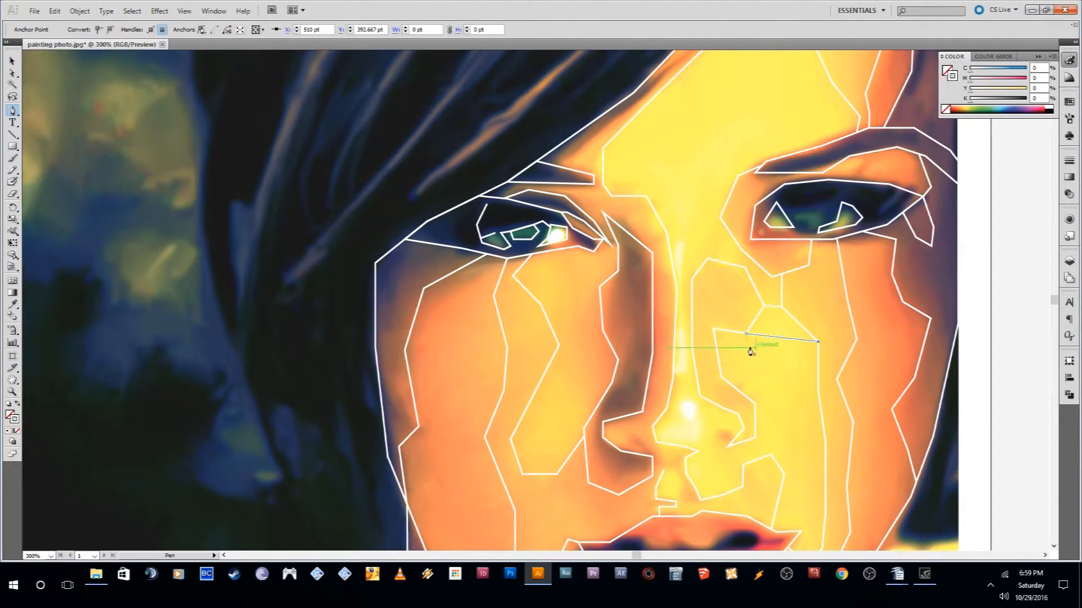
{"action": "left_click", "coordinate": [722, 377]}
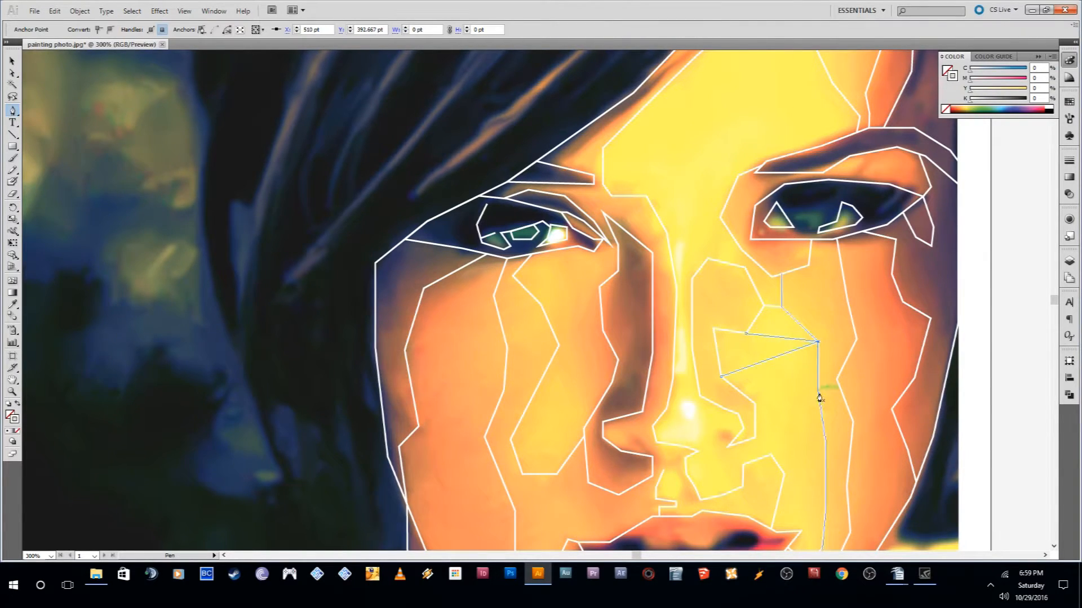
- Draw a segment from the right nose wing's upper corner across to the inner cheek line
{"action": "scroll", "coordinate": [819, 398], "scroll_direction": "down", "scroll_amount": 2}
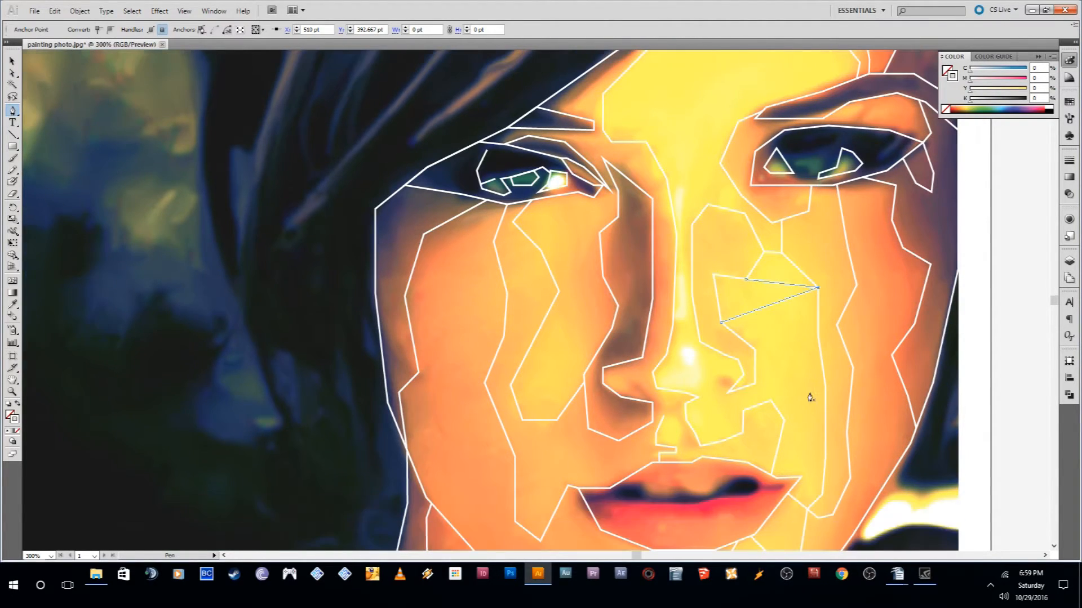
{"action": "left_click", "coordinate": [755, 351]}
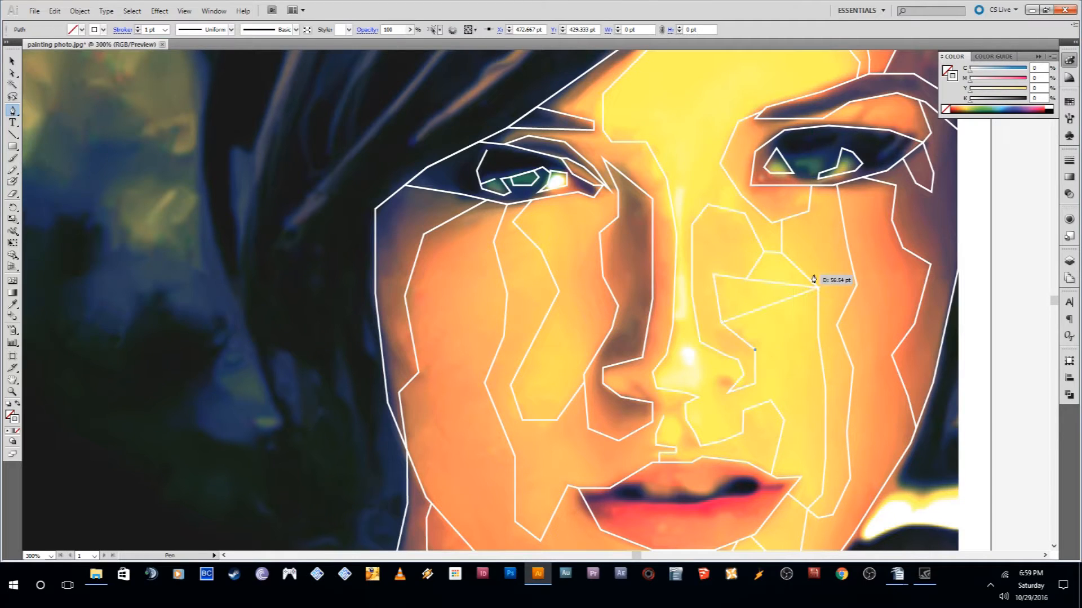
{"action": "left_click", "coordinate": [818, 337]}
{"action": "scroll", "coordinate": [819, 395], "scroll_direction": "down", "scroll_amount": 2}
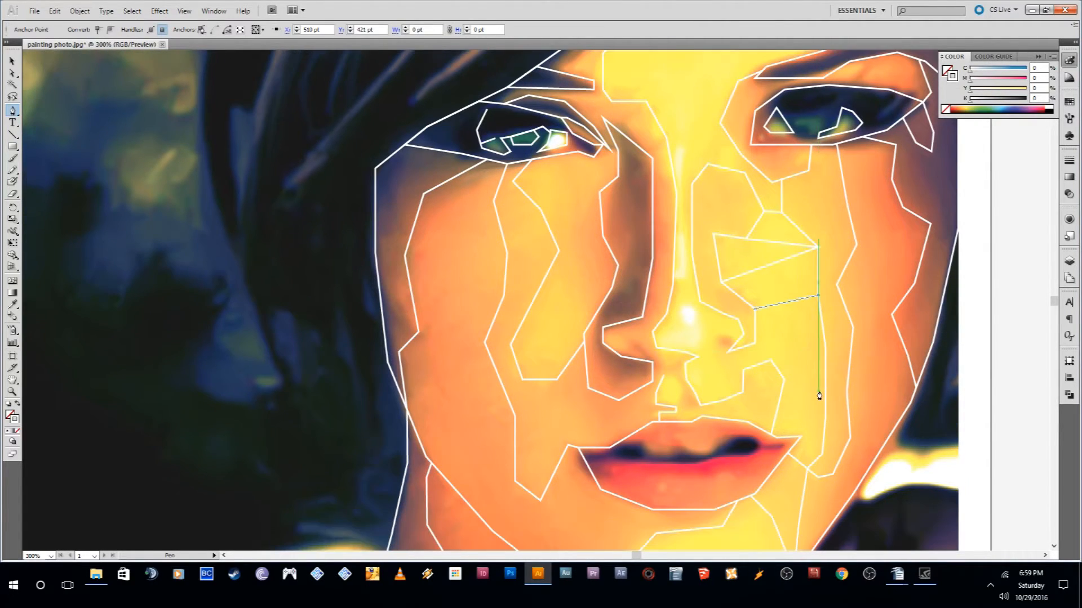
- Link the right nostril's contour to the highlight outline below it, and close that outline's top toward the nose base
{"action": "left_click", "coordinate": [755, 349]}
{"action": "left_click", "coordinate": [728, 352]}
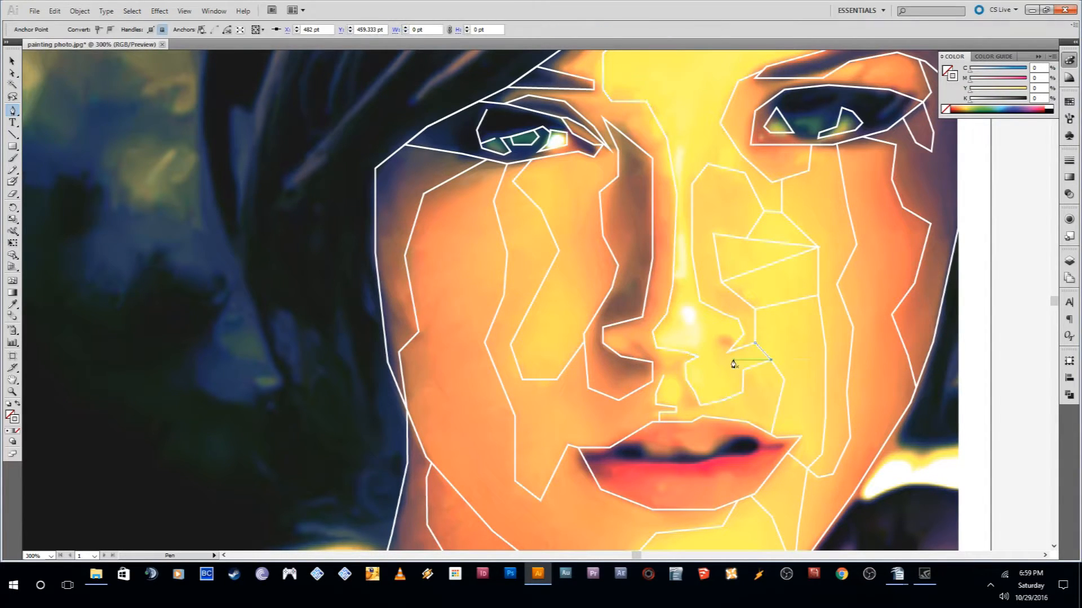
{"action": "left_click", "coordinate": [743, 370]}
{"action": "left_click", "coordinate": [698, 357]}
{"action": "left_click", "coordinate": [743, 370]}
- Draw a segment from the highlight outline below the right nostril down to the upper lip's edge
{"action": "scroll", "coordinate": [752, 397], "scroll_direction": "down", "scroll_amount": 2}
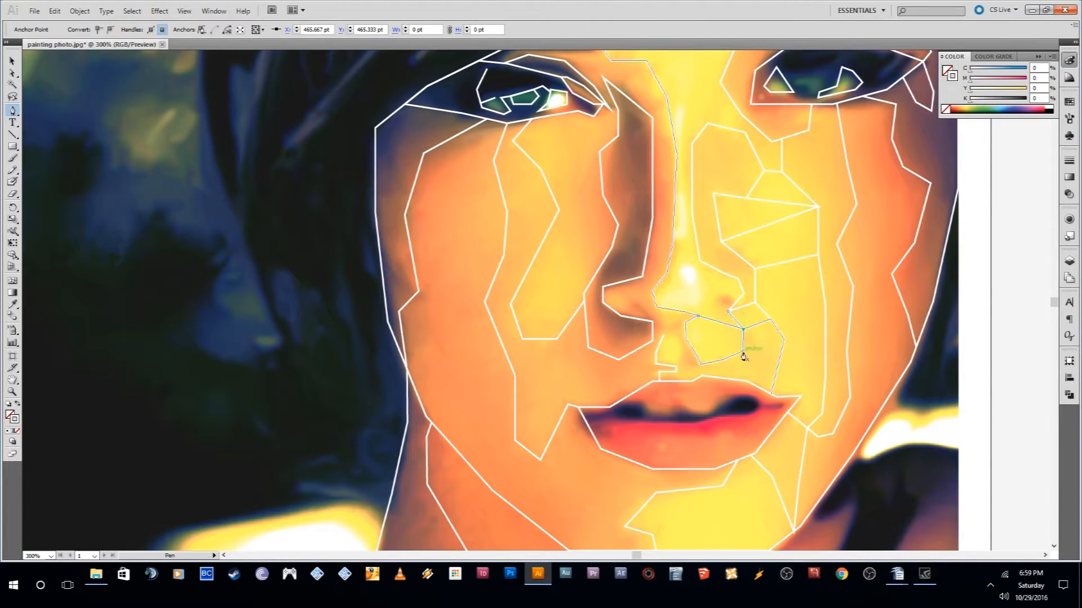
{"action": "left_click", "coordinate": [743, 354]}
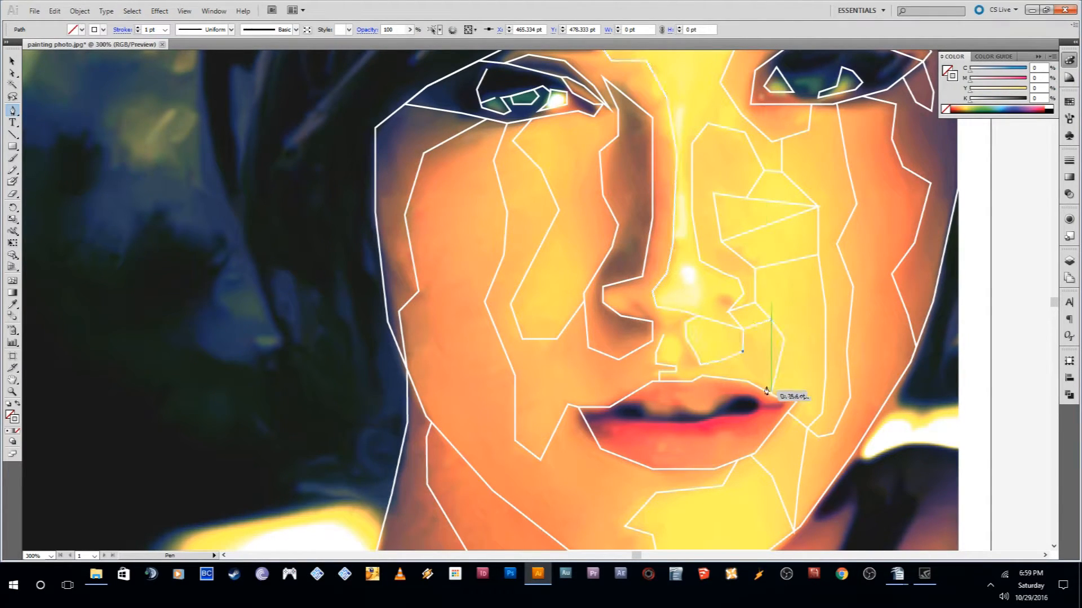
{"action": "left_click", "coordinate": [747, 383]}
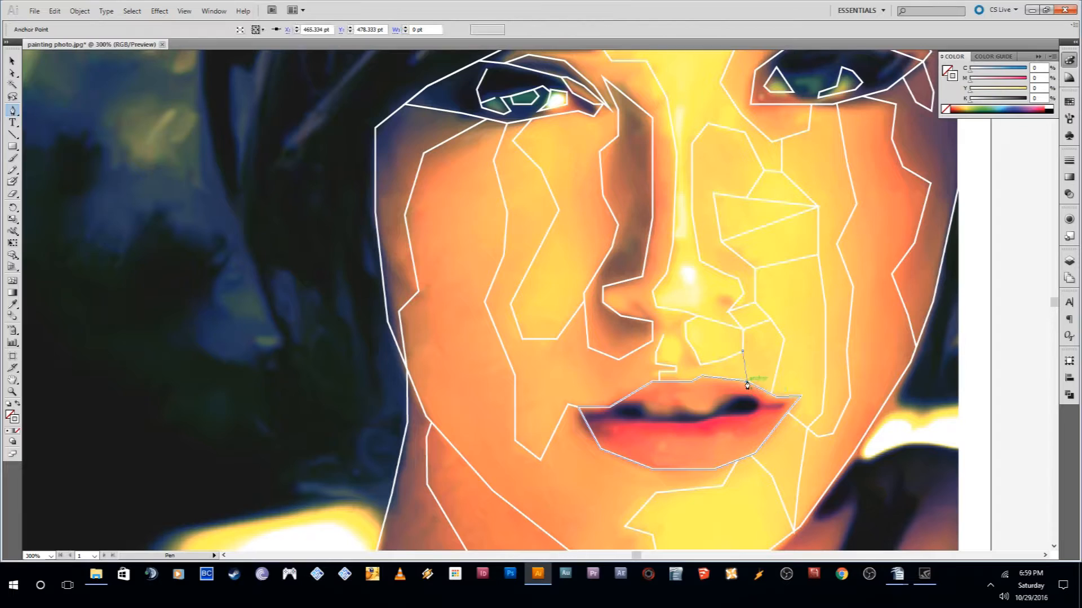
- Connect the upper-lip highlight's outer corner to the inner cheek line, and join the right mouth corner to the cheek line's lower end
{"action": "scroll", "coordinate": [825, 388], "scroll_direction": "up", "scroll_amount": 3}
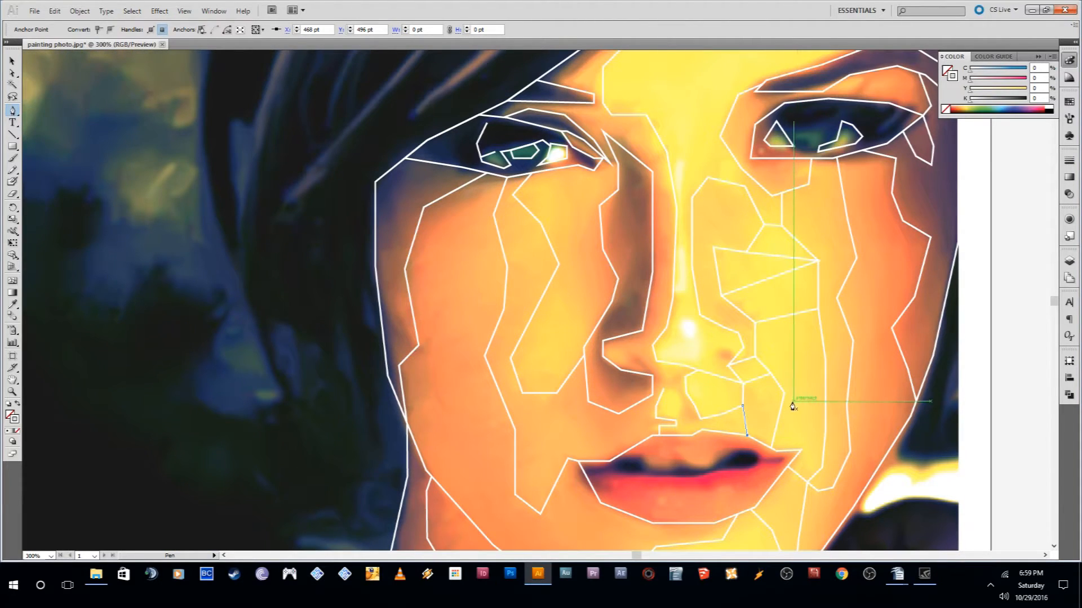
{"action": "left_click", "coordinate": [784, 393]}
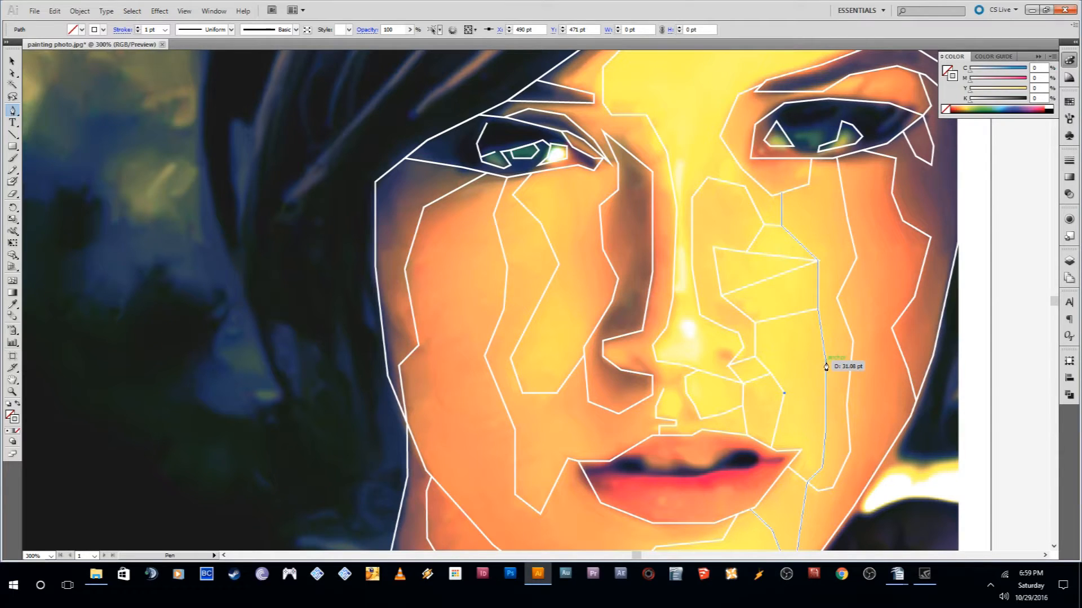
{"action": "left_click", "coordinate": [825, 362]}
{"action": "scroll", "coordinate": [814, 439], "scroll_direction": "down", "scroll_amount": 2}
{"action": "left_click", "coordinate": [800, 413]}
{"action": "left_click", "coordinate": [822, 428]}
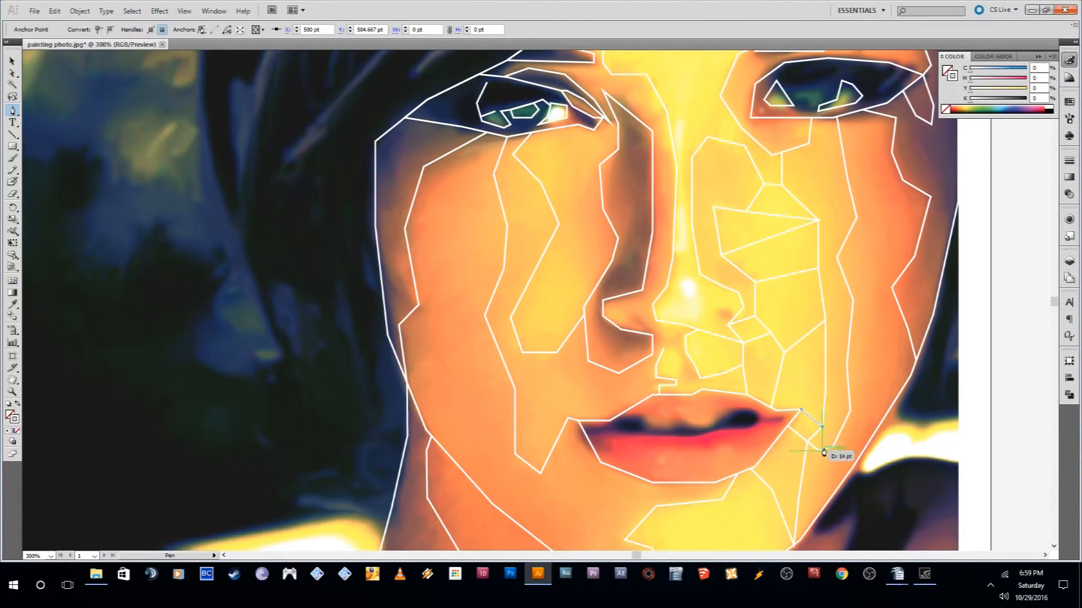
- Connect the right eye socket's contour to the outer cheek line, and bridge the outer and inner cheek lines with two short segments
{"action": "scroll", "coordinate": [845, 418], "scroll_direction": "up", "scroll_amount": 5}
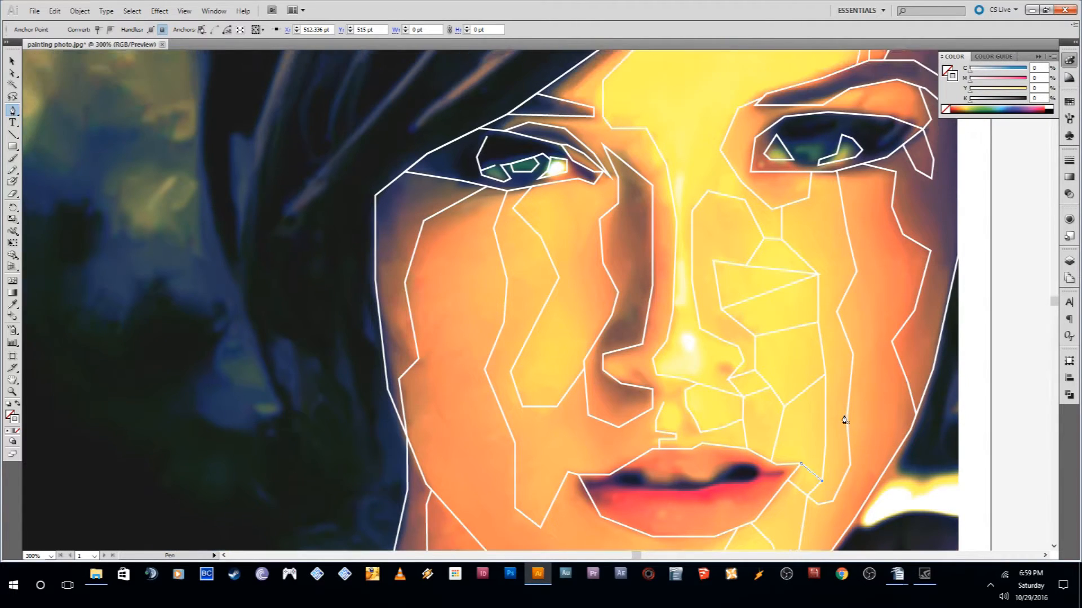
{"action": "left_click", "coordinate": [809, 279]}
{"action": "left_click", "coordinate": [856, 353]}
{"action": "left_click", "coordinate": [819, 356]}
{"action": "key", "text": "p"}
{"action": "left_click", "coordinate": [837, 393]}
{"action": "left_click", "coordinate": [818, 404]}
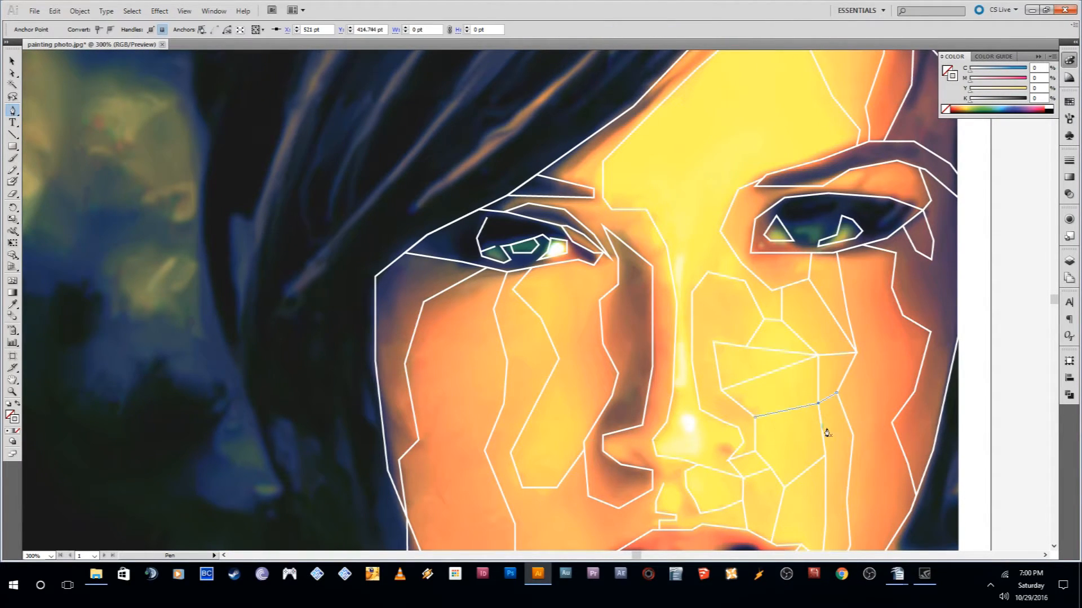
- Bridge the inner and outer cheek lines with a mid-cheek segment and two short segments beside the right mouth corner
{"action": "scroll", "coordinate": [826, 432], "scroll_direction": "down", "scroll_amount": 4}
{"action": "left_click", "coordinate": [826, 401]}
{"action": "left_click", "coordinate": [853, 381]}
{"action": "key", "text": "p"}
{"action": "scroll", "coordinate": [842, 470], "scroll_direction": "down", "scroll_amount": 3}
{"action": "left_click", "coordinate": [822, 468]}
{"action": "left_click", "coordinate": [850, 451]}
{"action": "key", "text": "p"}
{"action": "left_click", "coordinate": [833, 488]}
{"action": "left_click", "coordinate": [822, 468]}
- Draw three segments across the right cheek from the outer cheek line to the shadow contour below the eye
{"action": "scroll", "coordinate": [859, 474], "scroll_direction": "up", "scroll_amount": 4}
{"action": "left_click", "coordinate": [856, 366]}
{"action": "left_click", "coordinate": [931, 346]}
{"action": "key", "text": "p"}
{"action": "left_click", "coordinate": [903, 329]}
{"action": "left_click", "coordinate": [847, 328]}
{"action": "key", "text": "p"}
{"action": "left_click", "coordinate": [892, 301]}
{"action": "left_click", "coordinate": [841, 291]}
{"action": "key", "text": "p"}
- Link the triangular shadow at the right eye's outer corner to the under-eye contour, the cheek contour and the photo's edge
{"action": "left_click", "coordinate": [895, 266]}
{"action": "left_click", "coordinate": [916, 265]}
{"action": "key", "text": "p"}
{"action": "left_click", "coordinate": [931, 272]}
{"action": "left_click", "coordinate": [930, 345]}
{"action": "key", "text": "p"}
{"action": "left_click", "coordinate": [934, 255]}
{"action": "left_click", "coordinate": [958, 265]}
{"action": "scroll", "coordinate": [955, 264], "scroll_direction": "up", "scroll_amount": 3}
{"action": "key", "text": "p"}
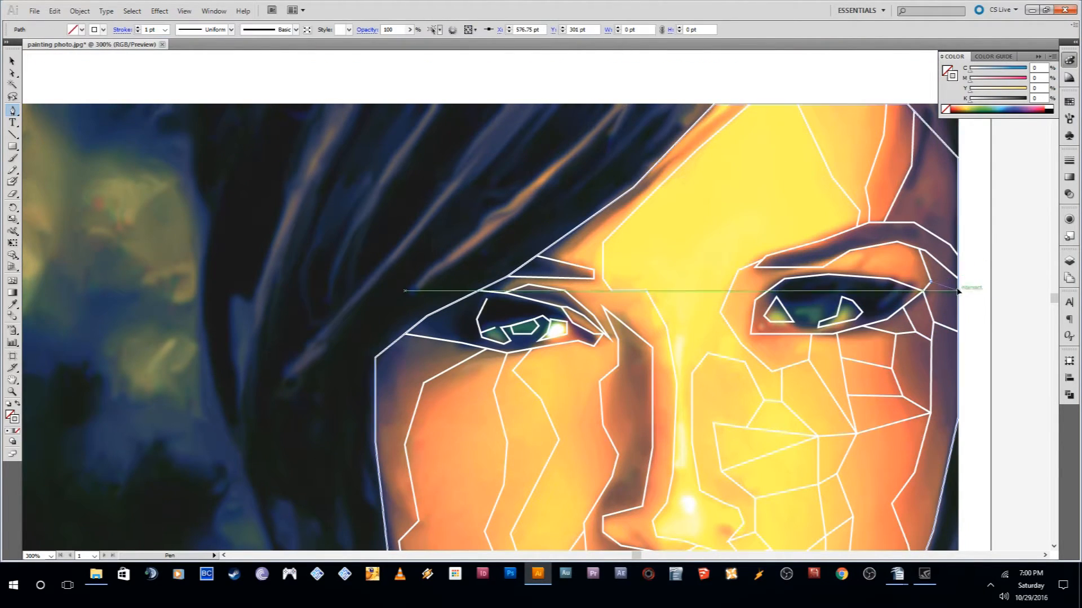
- Divide the shadow strip between the right cheek contour and the face edge with short segments
{"action": "scroll", "coordinate": [930, 289], "scroll_direction": "down", "scroll_amount": 4}
{"action": "left_click", "coordinate": [914, 365]}
{"action": "left_click", "coordinate": [933, 422]}
{"action": "key", "text": "p"}
{"action": "left_click", "coordinate": [921, 339]}
{"action": "left_click", "coordinate": [949, 350]}
{"action": "key", "text": "p"}
- Extend the mid-cheek segment to the right shadow contour, and draw a segment below it from the outer cheek line to that contour
{"action": "left_click", "coordinate": [892, 395]}
{"action": "scroll", "coordinate": [852, 416], "scroll_direction": "down", "scroll_amount": 4}
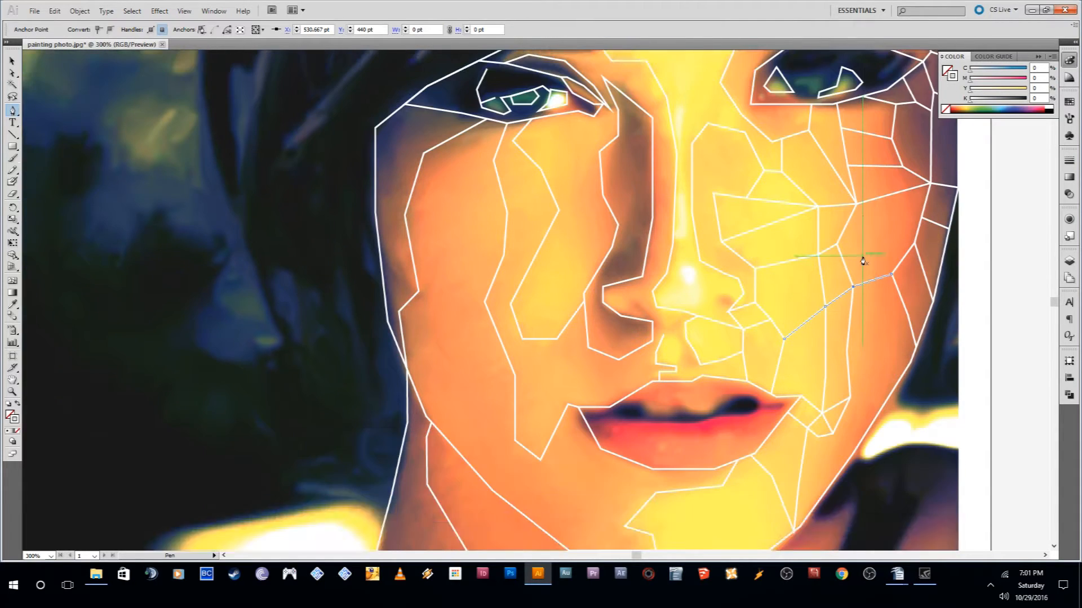
{"action": "scroll", "coordinate": [852, 415], "scroll_direction": "up", "scroll_amount": 1}
{"action": "left_click", "coordinate": [846, 396]}
{"action": "left_click", "coordinate": [846, 394]}
{"action": "left_click", "coordinate": [908, 357]}
{"action": "key", "text": "p"}
- Draw two segments from the small outline beside the right mouth corner down to the jawline
{"action": "scroll", "coordinate": [845, 388], "scroll_direction": "down", "scroll_amount": 3}
{"action": "left_click", "coordinate": [833, 381]}
{"action": "left_click", "coordinate": [857, 396]}
{"action": "key", "text": "p"}
{"action": "left_click", "coordinate": [818, 383]}
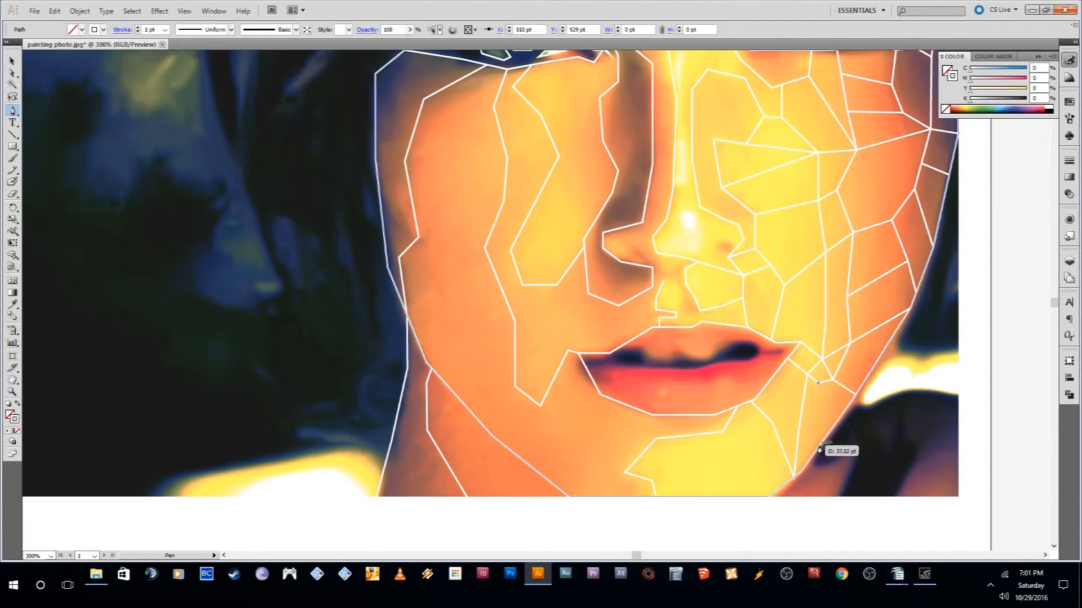
{"action": "left_click", "coordinate": [820, 445]}
{"action": "key", "text": "p"}
- Split the chin highlight with one segment down to the jaw and another from its inner edge across to that segment
{"action": "scroll", "coordinate": [789, 425], "scroll_direction": "down", "scroll_amount": 1}
{"action": "left_click", "coordinate": [722, 392]}
{"action": "left_click", "coordinate": [768, 456]}
{"action": "key", "text": "p"}
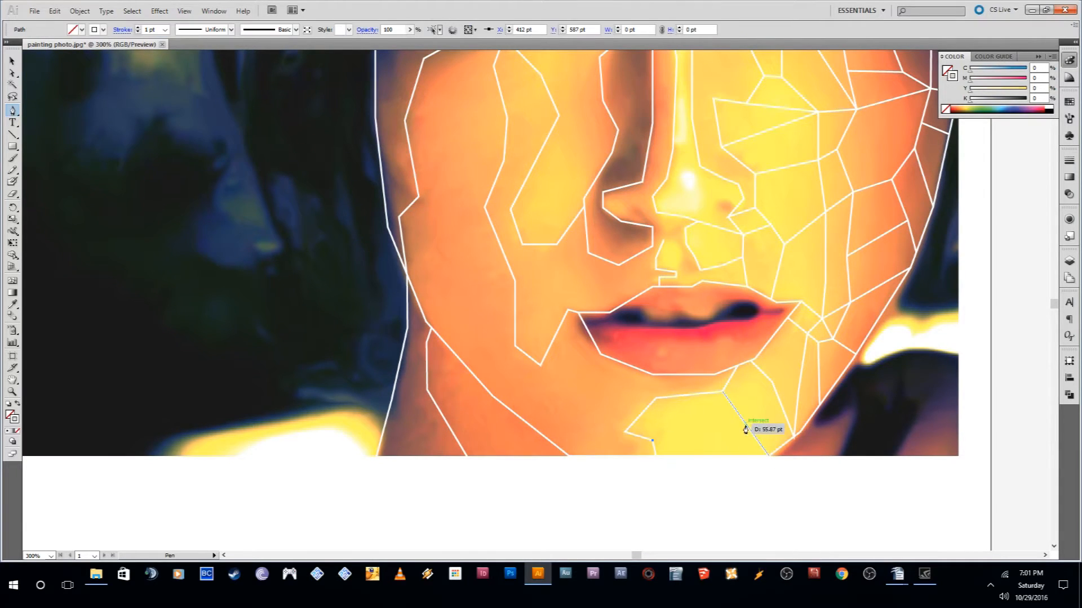
{"action": "left_click", "coordinate": [745, 424]}
- Review the traced outlines and facets across the eyes, cheeks, mouth and chin, both close up and as a whole
{"action": "scroll", "coordinate": [775, 430], "scroll_direction": "up", "scroll_amount": 6}
{"action": "scroll", "coordinate": [785, 373], "scroll_direction": "up", "scroll_amount": 2}
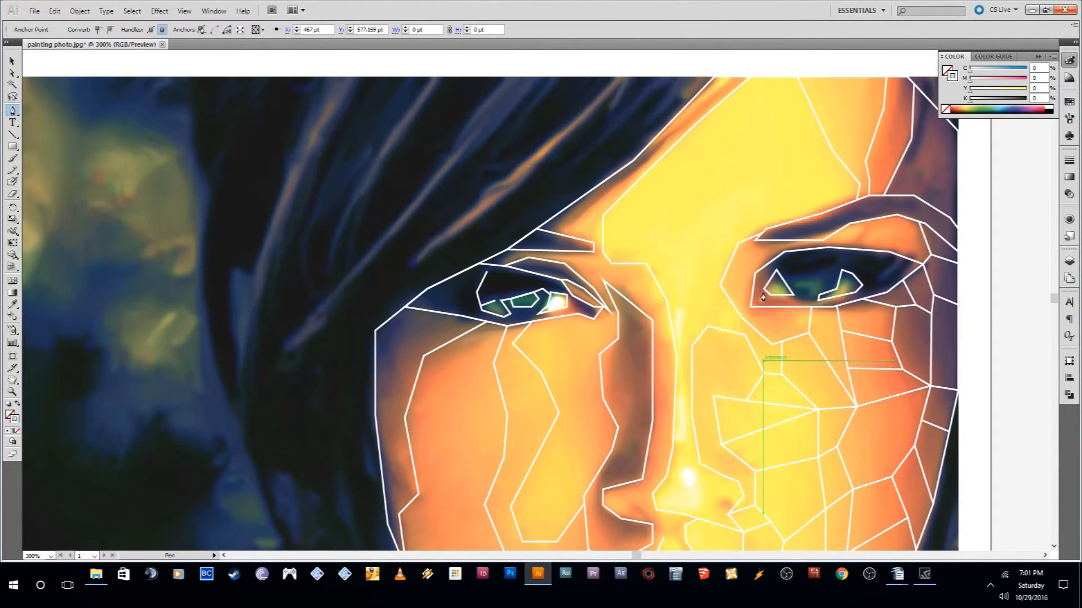
{"action": "scroll", "coordinate": [801, 311], "scroll_direction": "down", "scroll_amount": 2}
{"action": "scroll", "coordinate": [584, 367], "scroll_direction": "down", "scroll_amount": 2}
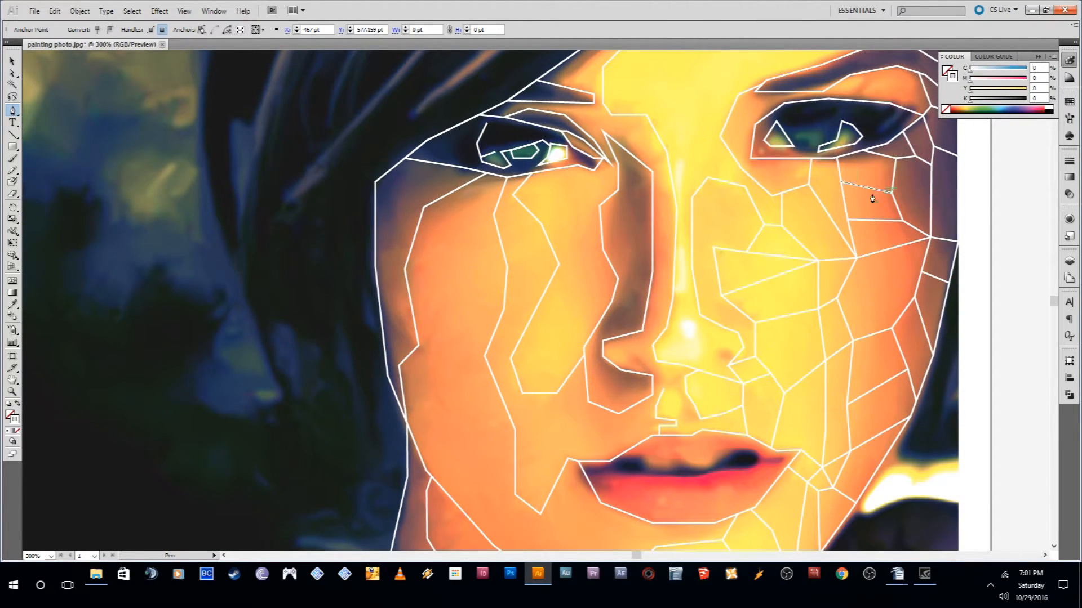
{"action": "scroll", "coordinate": [821, 302], "scroll_direction": "down", "scroll_amount": 2}
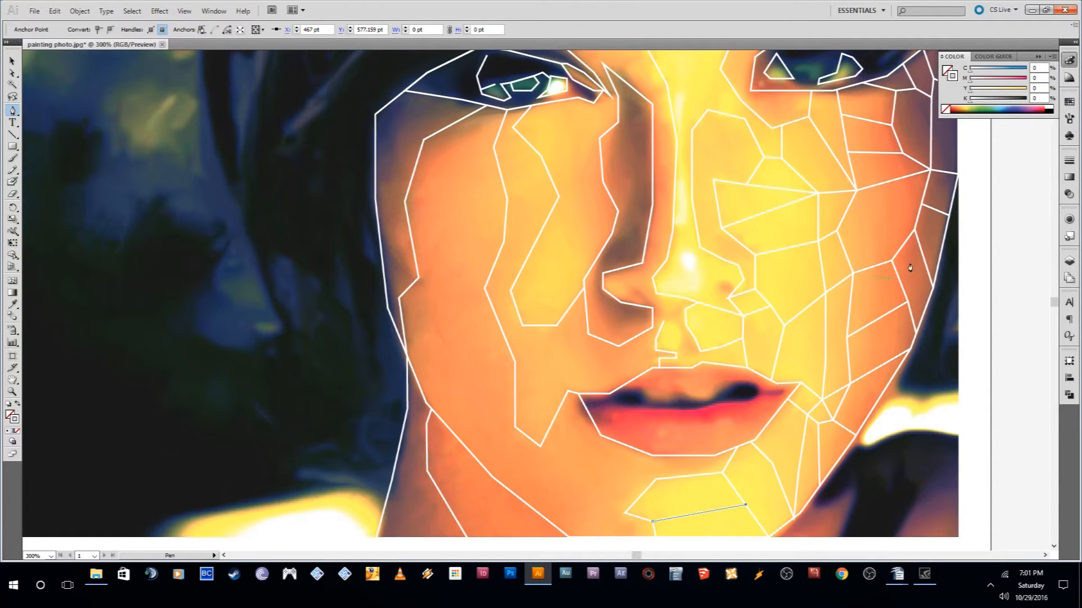
{"action": "scroll", "coordinate": [903, 202], "scroll_direction": "up", "scroll_amount": 2}
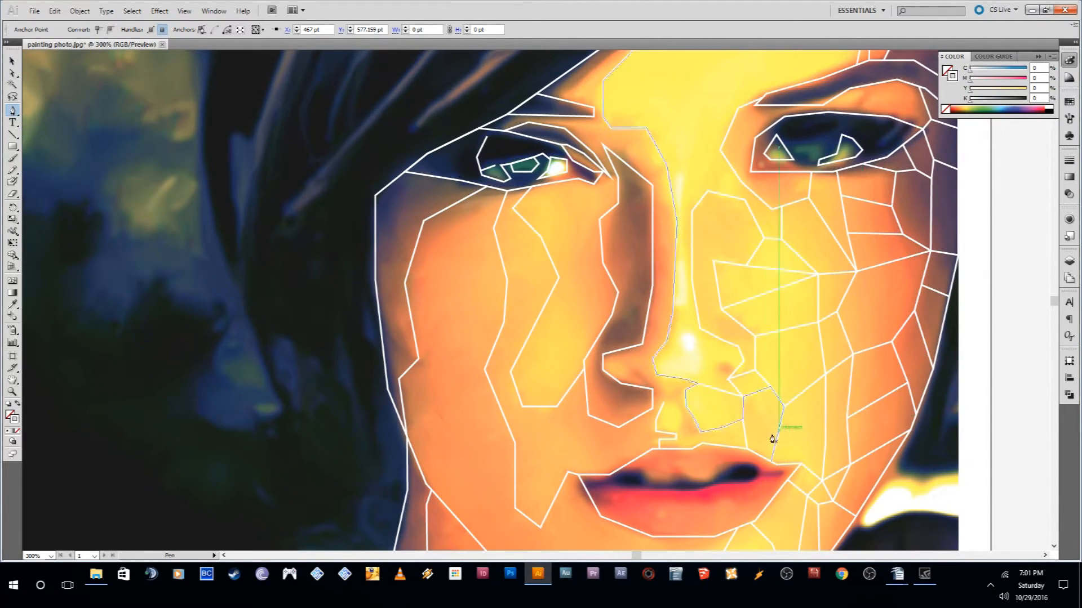
{"action": "scroll", "coordinate": [821, 313], "scroll_direction": "down", "scroll_amount": 1}
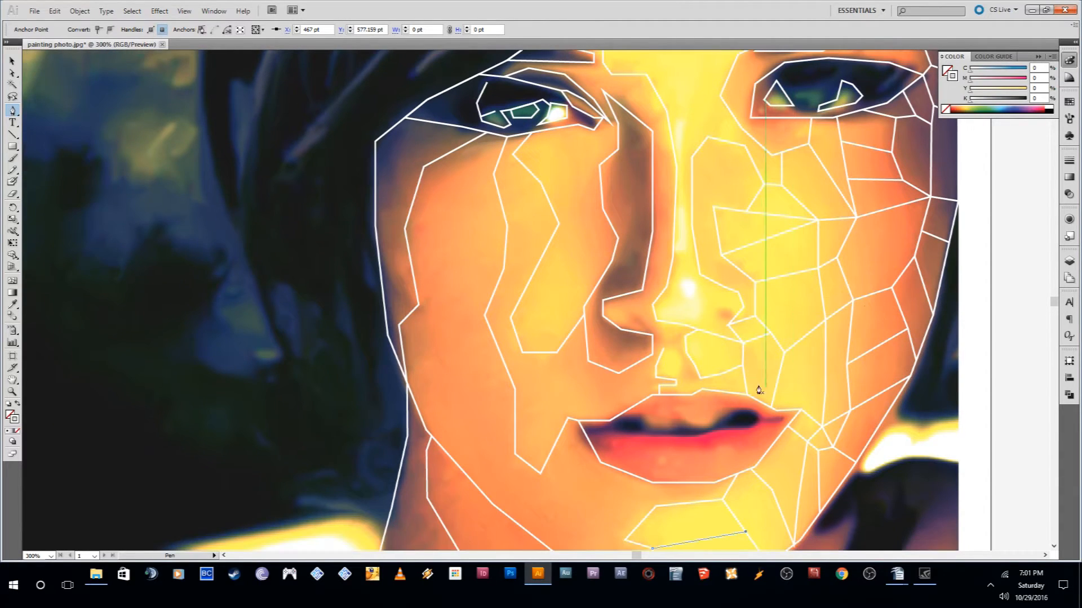
{"action": "scroll", "coordinate": [756, 386], "scroll_direction": "up", "scroll_amount": 6}
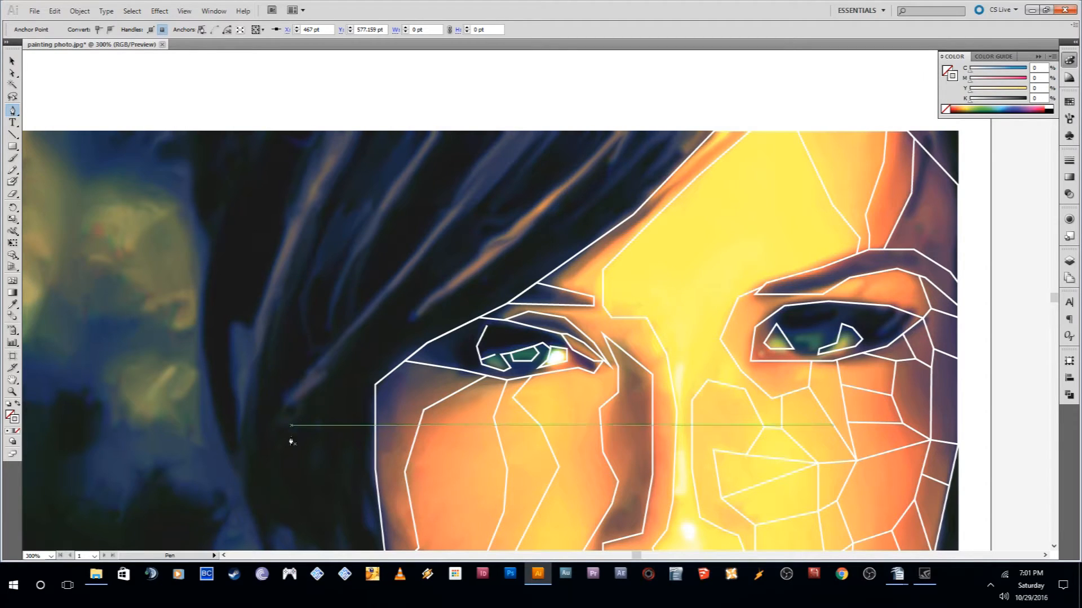
{"action": "scroll", "coordinate": [293, 214], "scroll_direction": "down", "scroll_amount": 2}
{"action": "scroll", "coordinate": [314, 338], "scroll_direction": "down", "scroll_amount": 5}
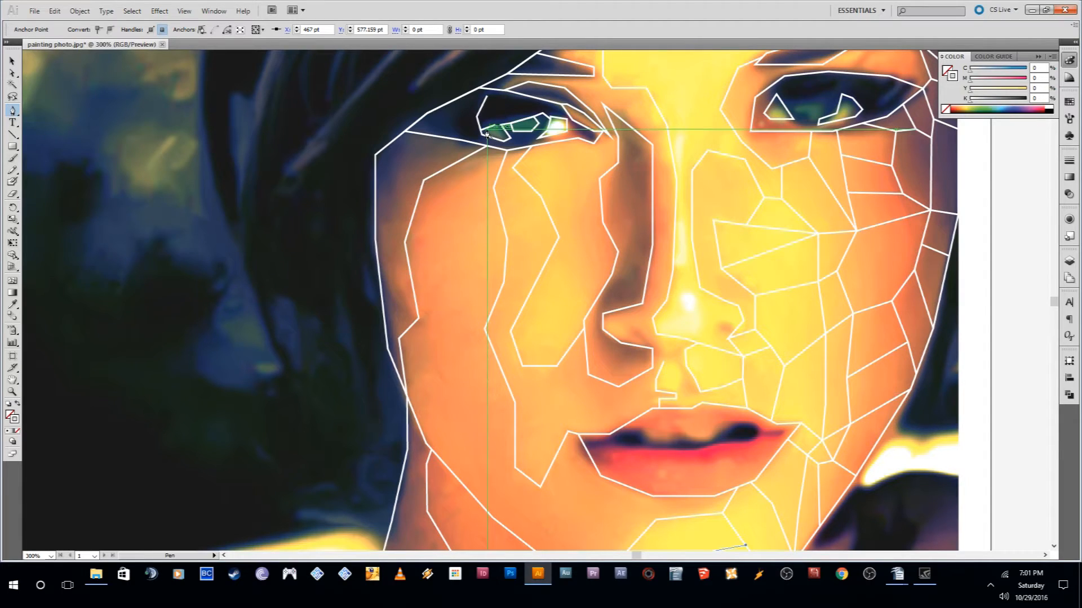
{"action": "scroll", "coordinate": [678, 242], "scroll_direction": "down", "scroll_amount": 3}
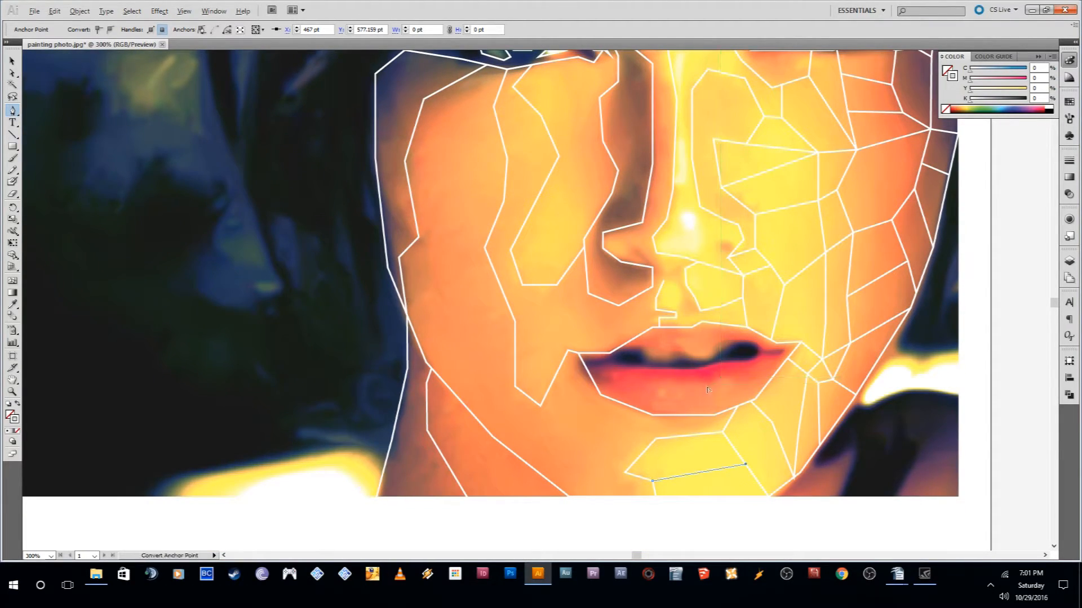
{"action": "scroll", "coordinate": [708, 389], "scroll_direction": "up", "scroll_amount": 5}
{"action": "scroll", "coordinate": [670, 353], "scroll_direction": "down", "scroll_amount": 2}
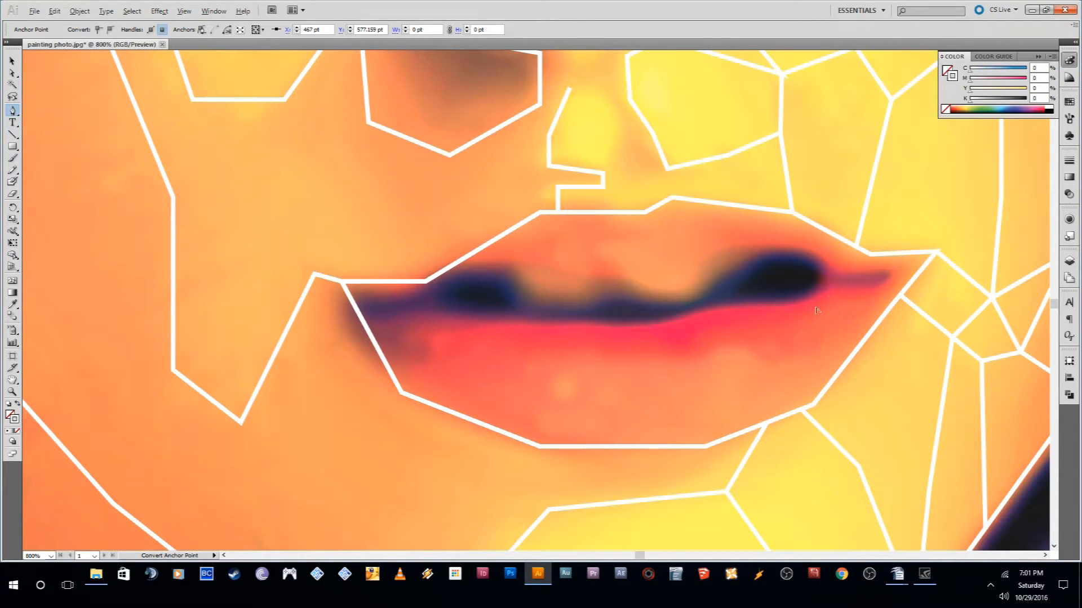
{"action": "scroll", "coordinate": [728, 320], "scroll_direction": "down", "scroll_amount": 3}
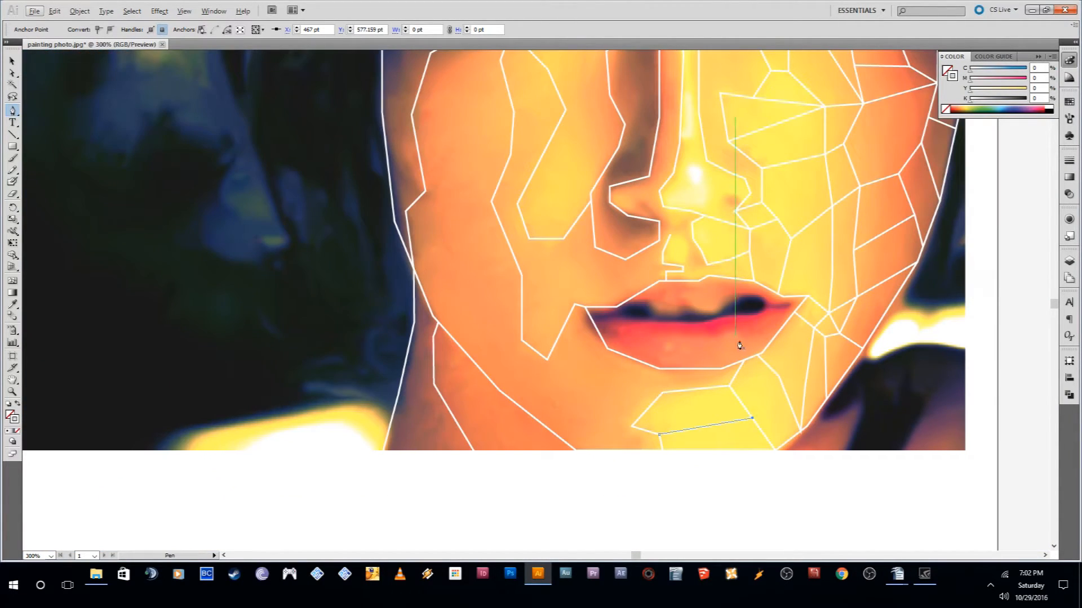
{"action": "scroll", "coordinate": [737, 333], "scroll_direction": "up", "scroll_amount": 4}
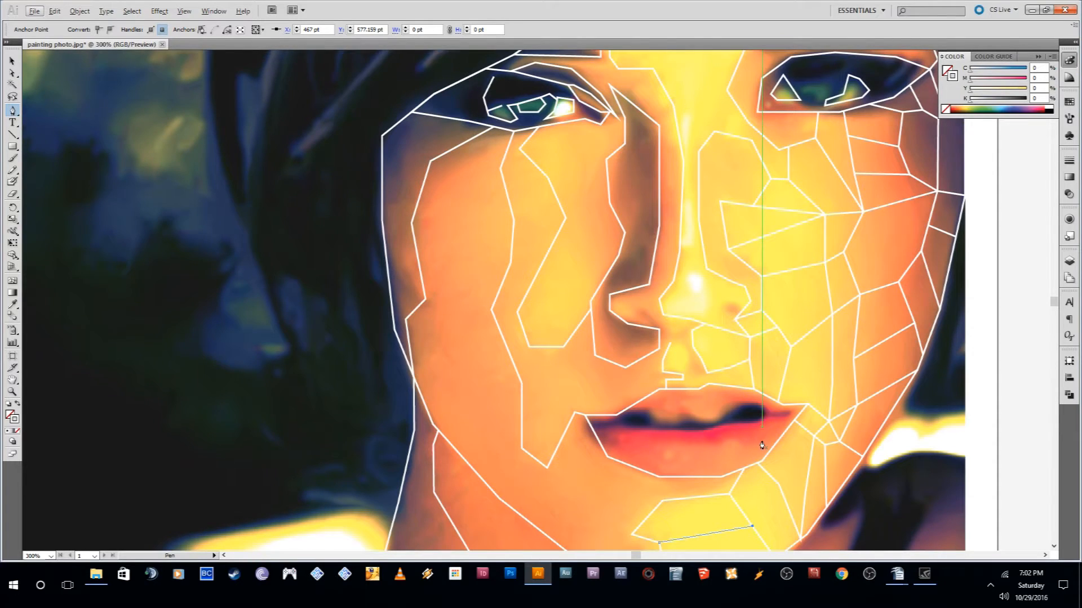
{"action": "scroll", "coordinate": [758, 428], "scroll_direction": "down", "scroll_amount": 1}
{"action": "scroll", "coordinate": [751, 408], "scroll_direction": "down", "scroll_amount": 3}
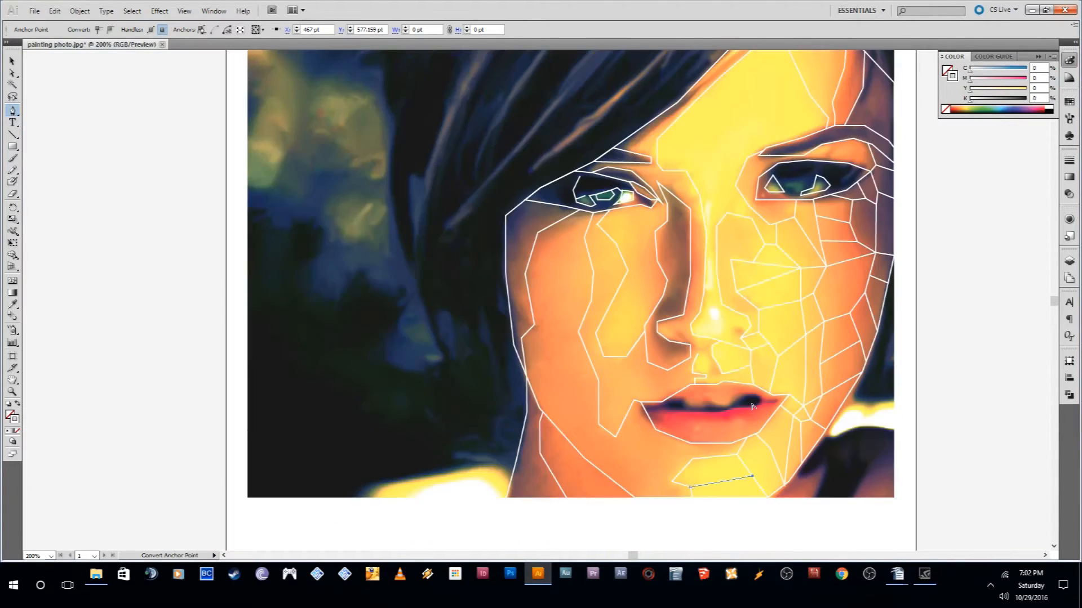
{"action": "scroll", "coordinate": [743, 406], "scroll_direction": "up", "scroll_amount": 1}
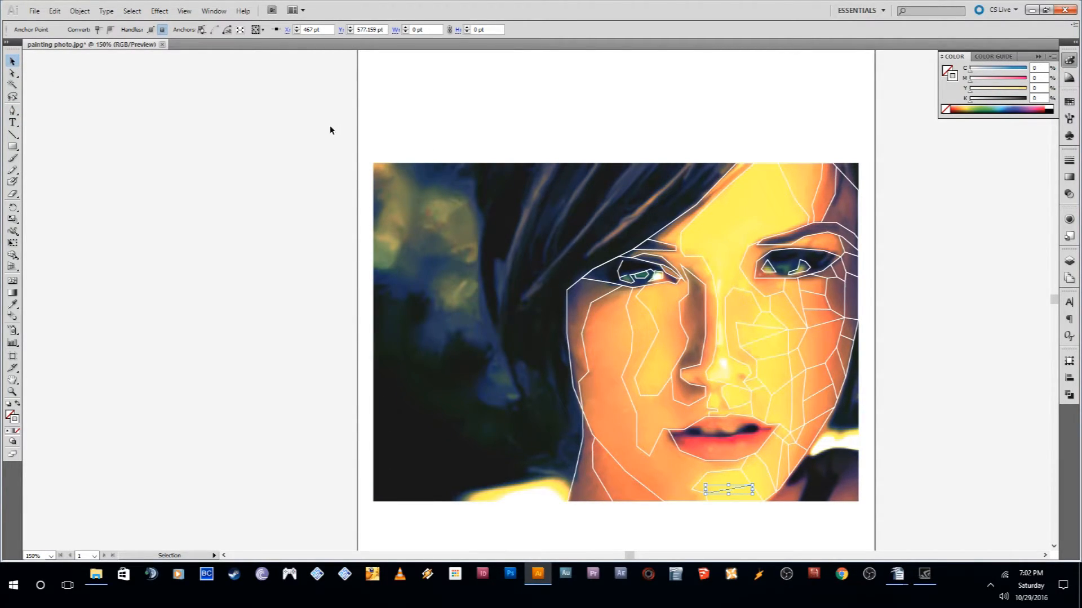
- Select the portrait photo and lock it in place
{"action": "left_click", "coordinate": [439, 230]}
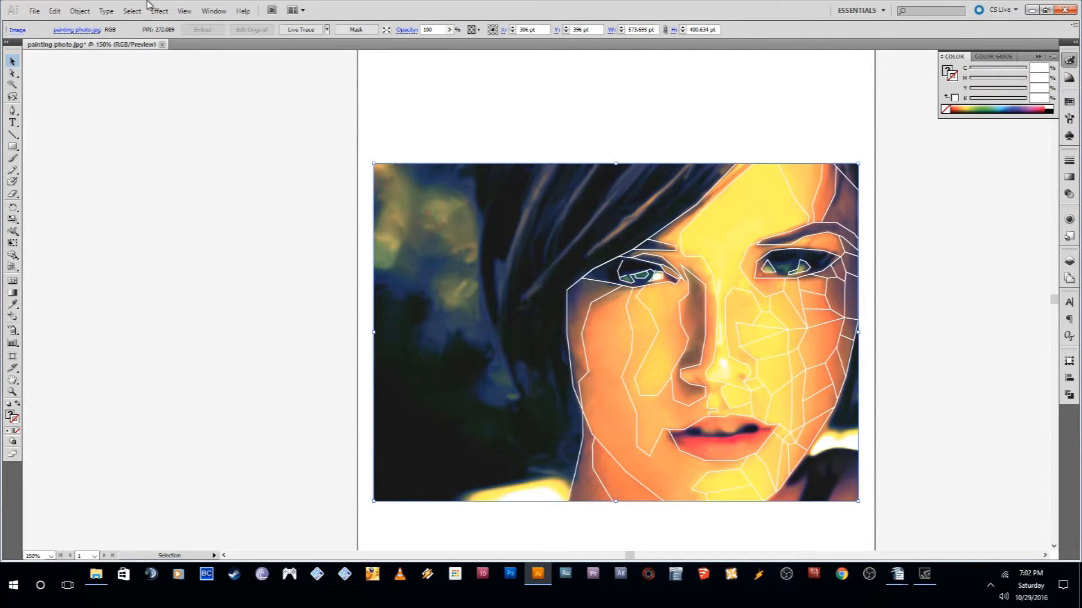
{"action": "left_click", "coordinate": [74, 11]}
{"action": "mouse_move", "coordinate": [169, 77]}
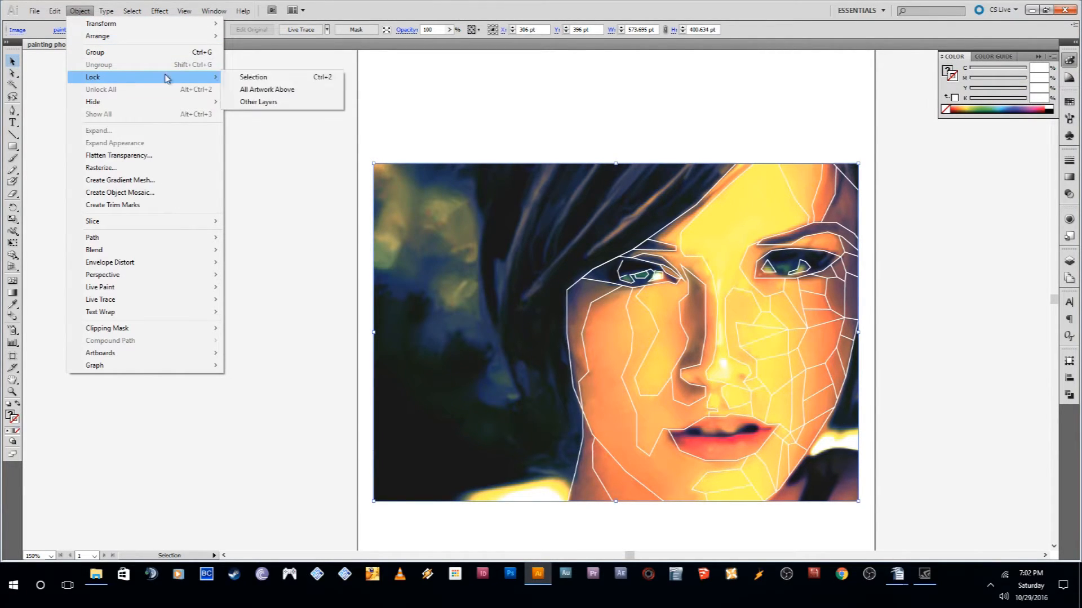
{"action": "left_click", "coordinate": [251, 77]}
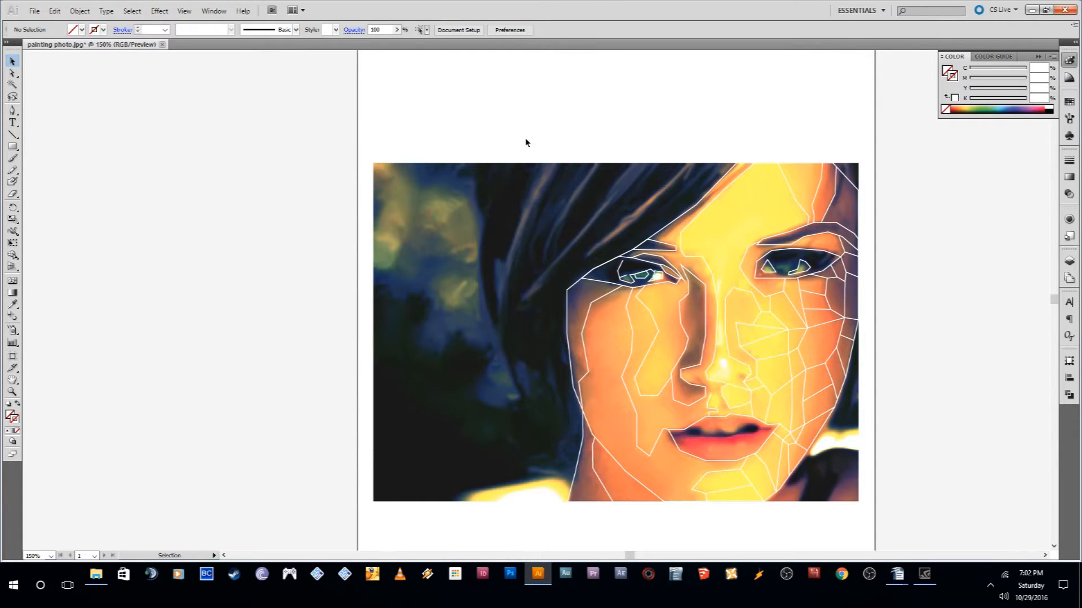
- Test the photo's lock by selecting all traced paths and trying to select the photo itself
{"action": "left_click_drag", "start_coordinate": [522, 113], "coordinate": [889, 545]}
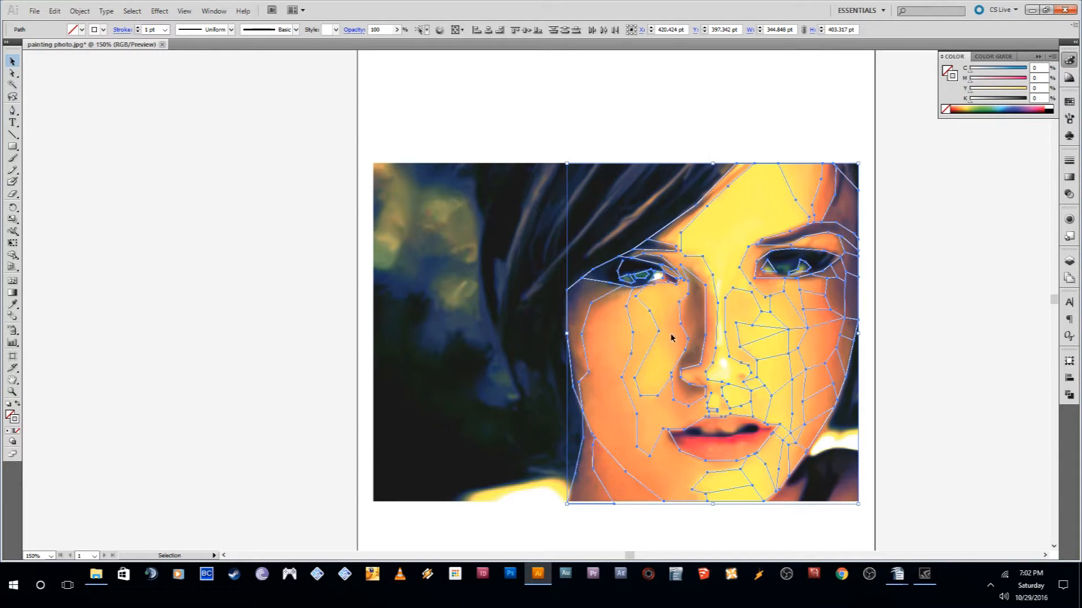
{"action": "left_click", "coordinate": [496, 228]}
{"action": "mouse_move", "coordinate": [503, 275]}
{"action": "left_mouse_down"}
{"action": "mouse_move", "coordinate": [448, 191]}
{"action": "mouse_move", "coordinate": [437, 146]}
{"action": "left_mouse_up"}
{"action": "left_click_drag", "start_coordinate": [433, 134], "coordinate": [499, 346]}
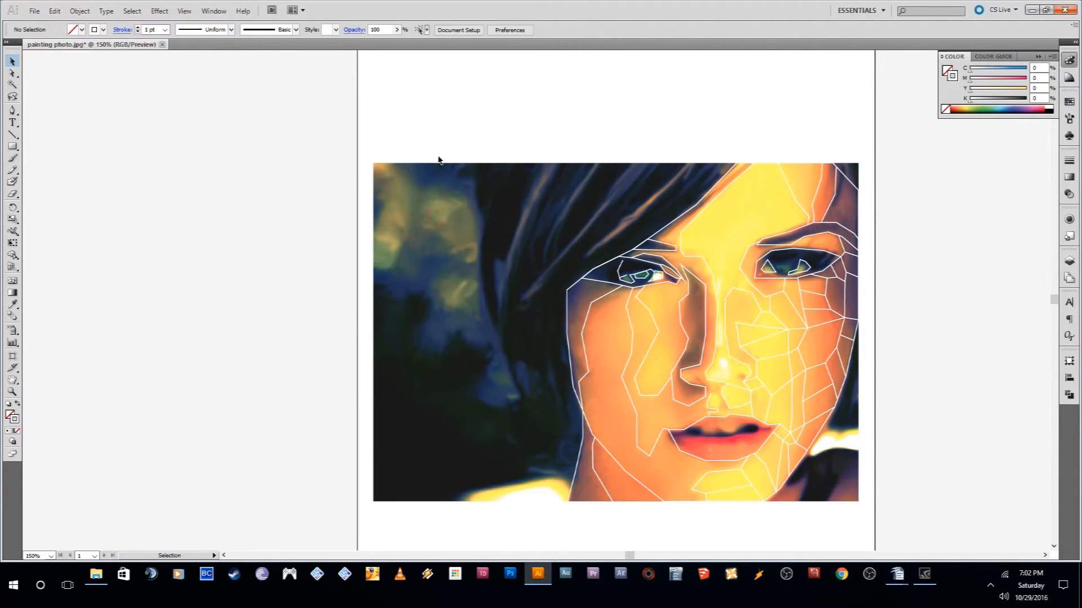
- Select all traced face paths and apply Pathfinder Divide to them
{"action": "left_click_drag", "start_coordinate": [520, 110], "coordinate": [905, 544]}
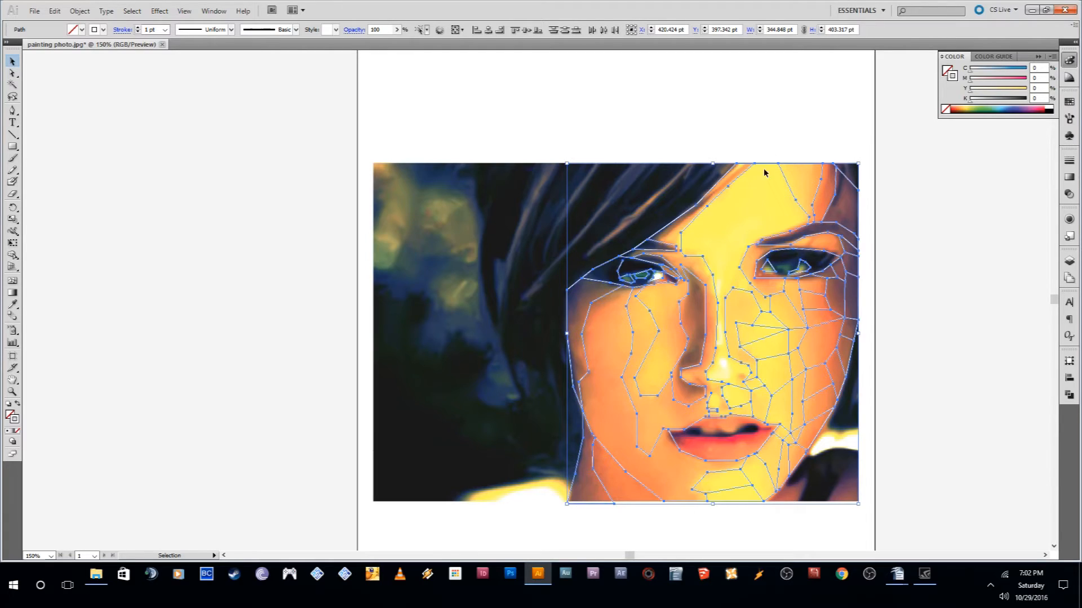
{"action": "left_click", "coordinate": [1068, 396]}
{"action": "left_click", "coordinate": [949, 400]}
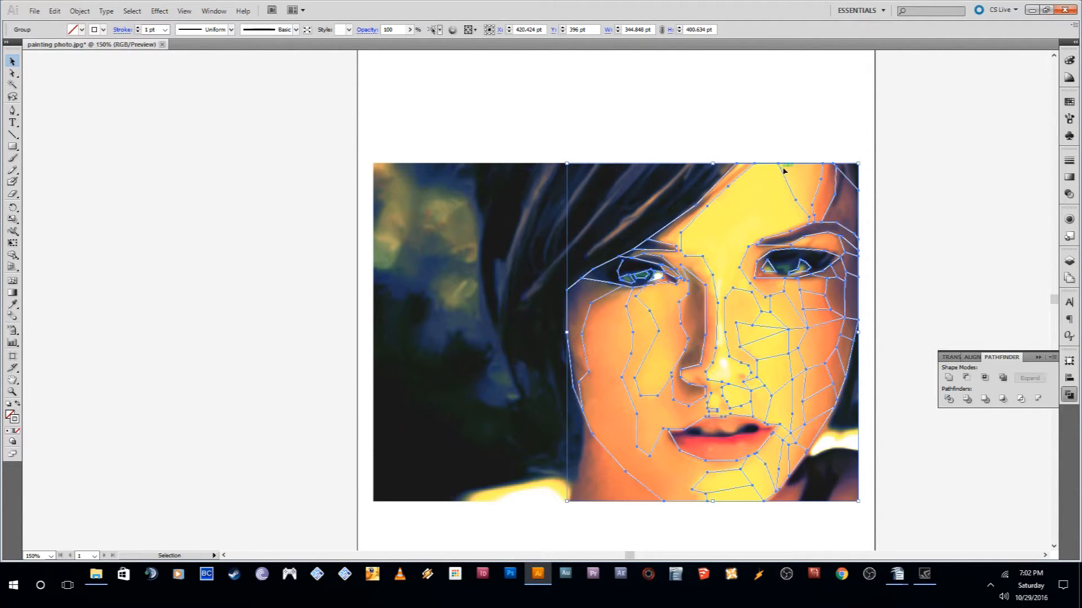
{"action": "left_click", "coordinate": [730, 273]}
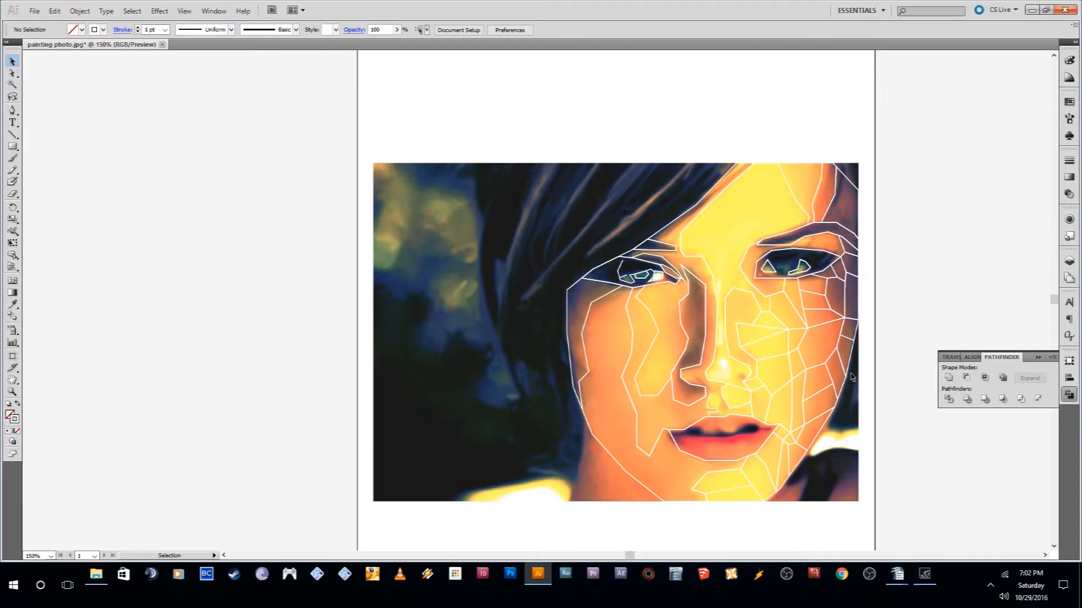
- Ungroup the divided face paths into separate pieces and deselect them
{"action": "scroll", "coordinate": [862, 352], "scroll_direction": "up", "scroll_amount": 3}
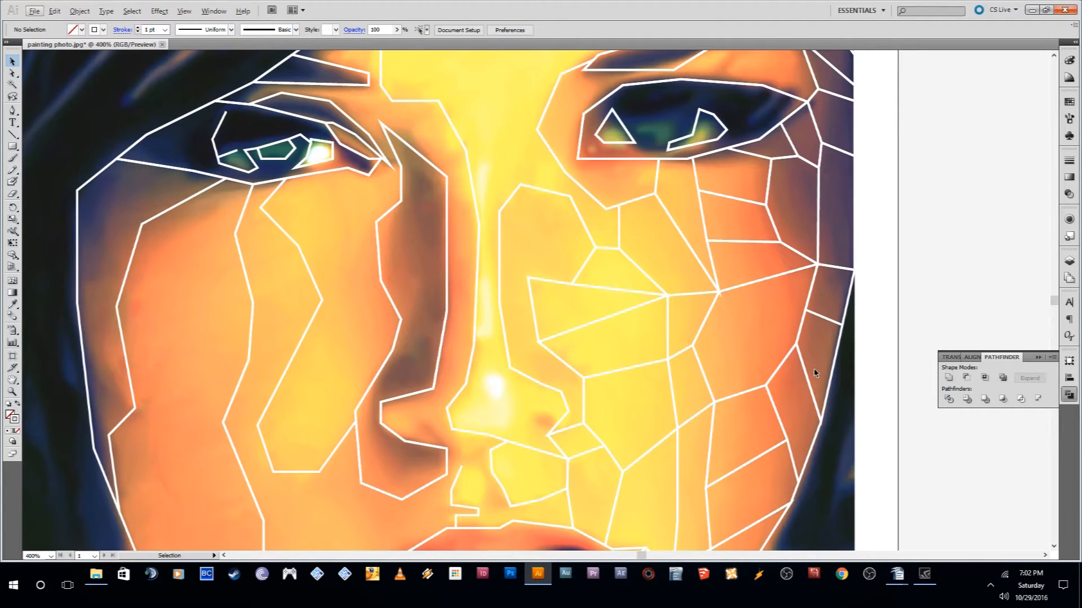
{"action": "right_click", "coordinate": [803, 371]}
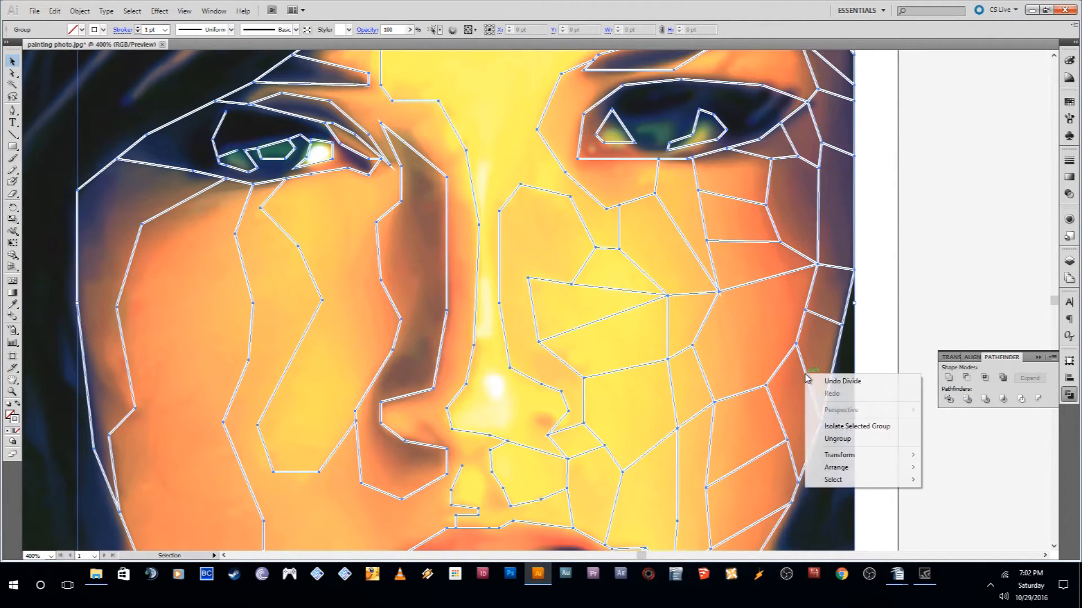
{"action": "left_click", "coordinate": [823, 343]}
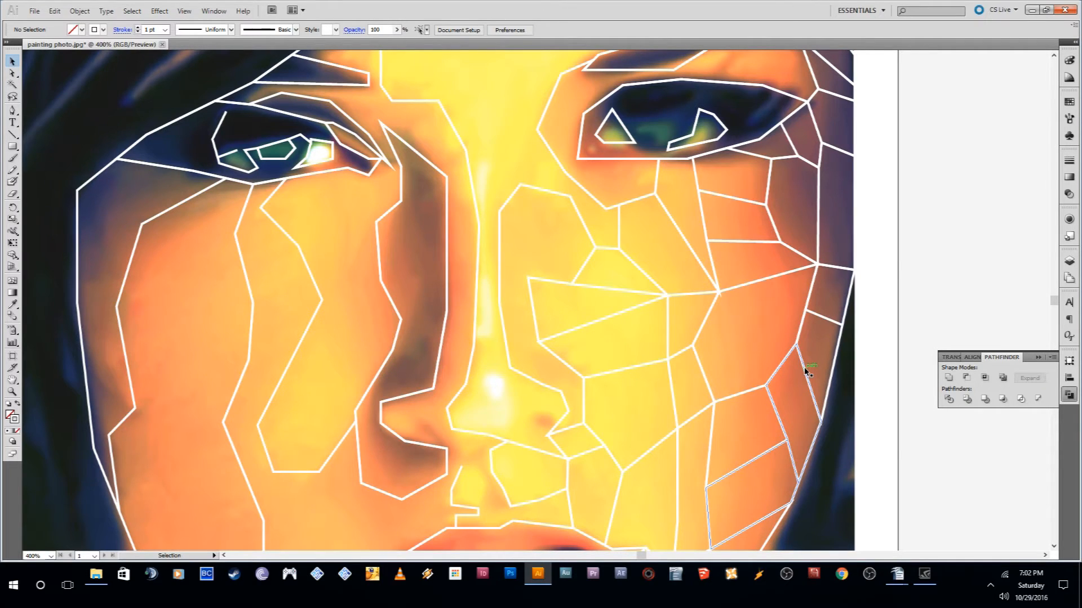
{"action": "left_click", "coordinate": [805, 370]}
{"action": "right_click", "coordinate": [806, 372]}
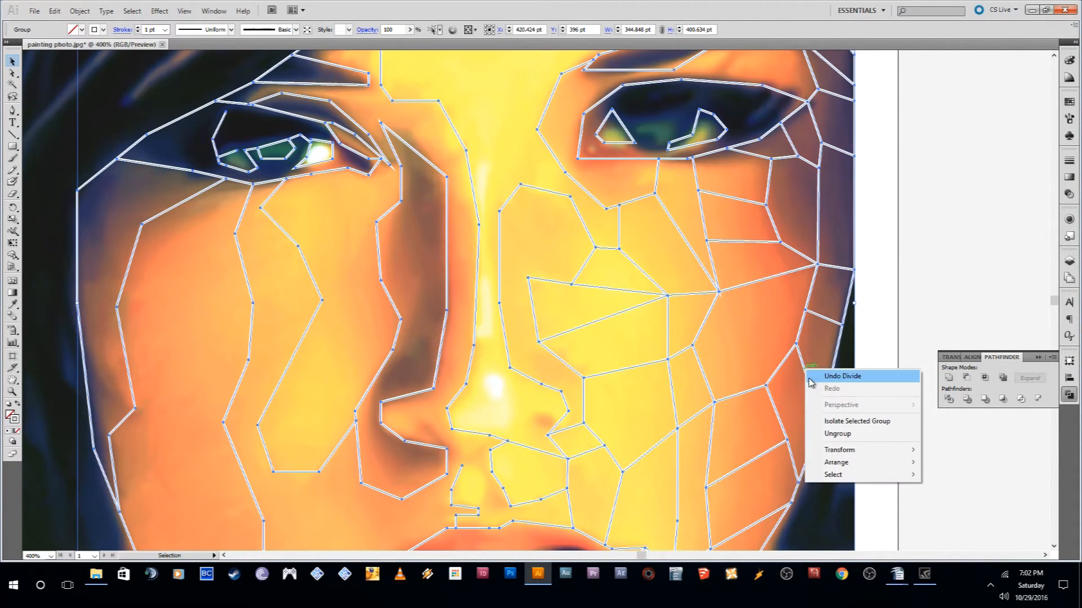
{"action": "left_click", "coordinate": [802, 356]}
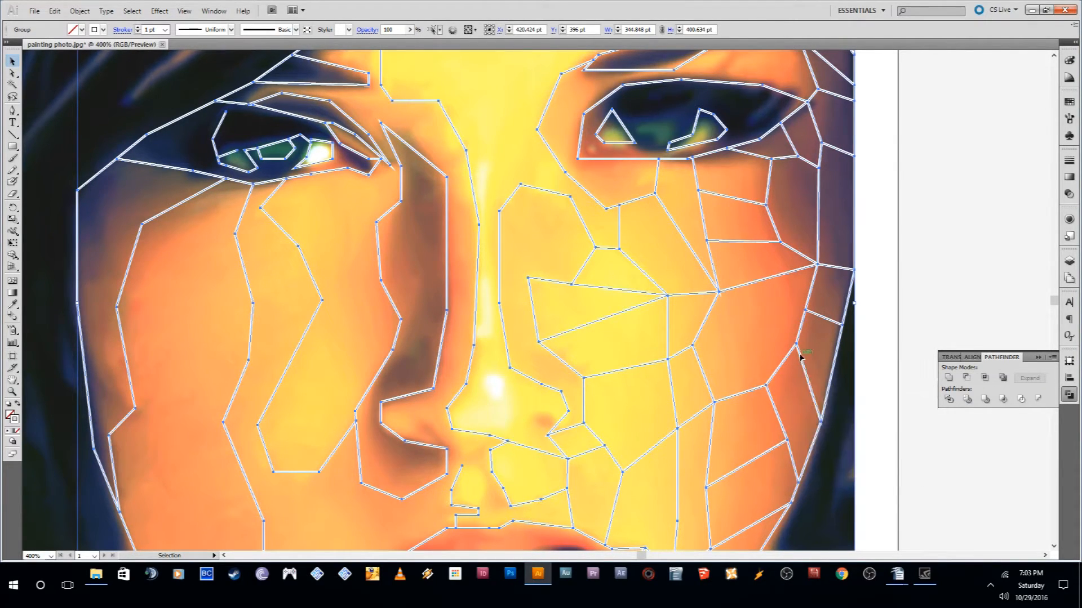
{"action": "left_click", "coordinate": [824, 331]}
{"action": "left_click", "coordinate": [825, 318]}
{"action": "right_click", "coordinate": [823, 320]}
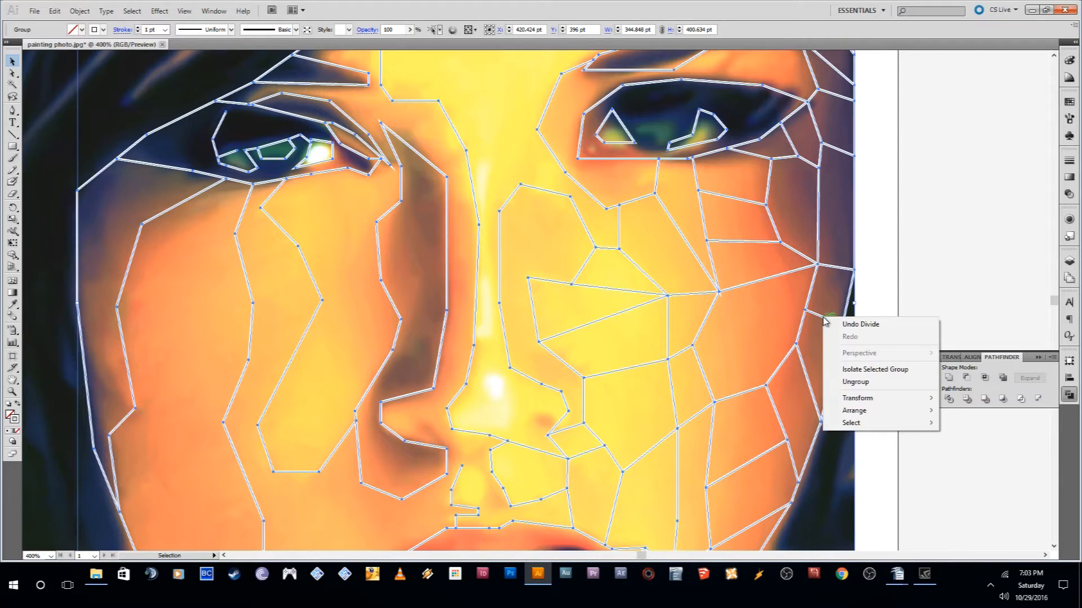
{"action": "left_click", "coordinate": [860, 383]}
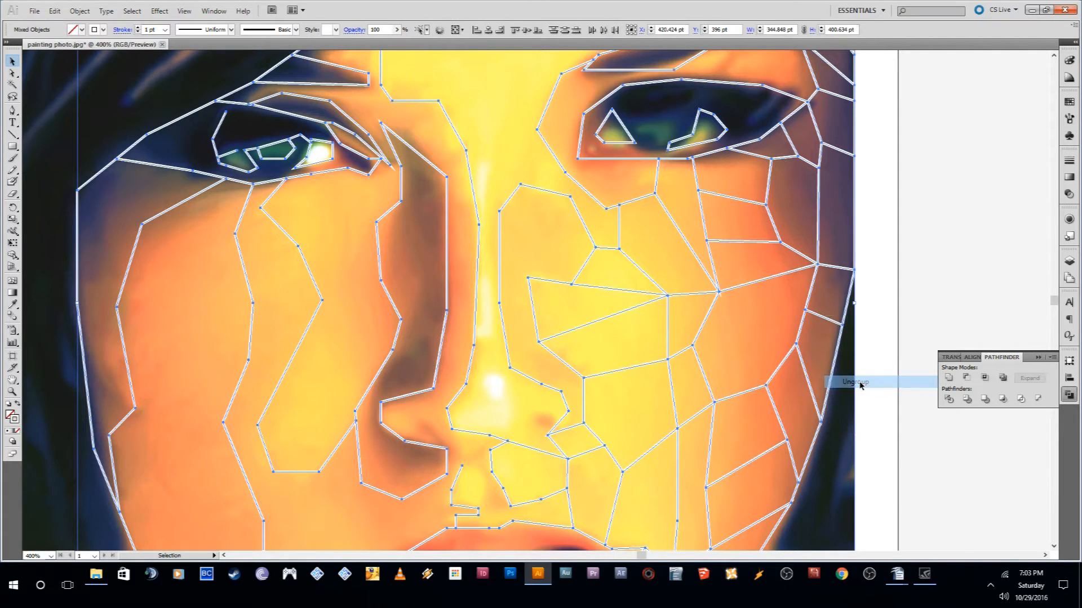
{"action": "left_click", "coordinate": [815, 340]}
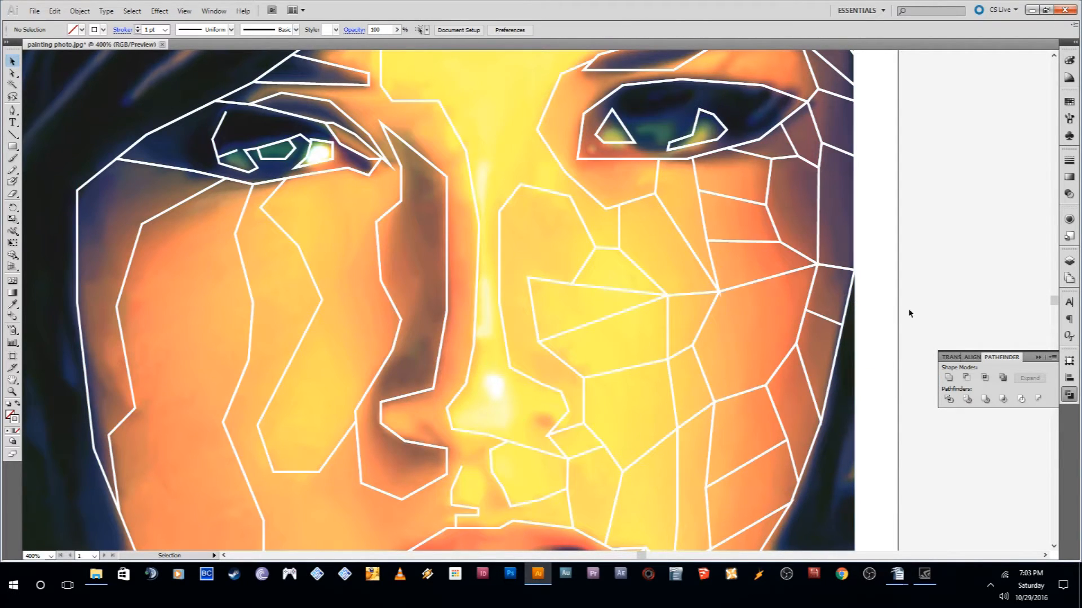
- Check an individual facet on the right cheek by selecting and deselecting it
{"action": "left_click", "coordinate": [822, 324]}
{"action": "left_click", "coordinate": [761, 279]}
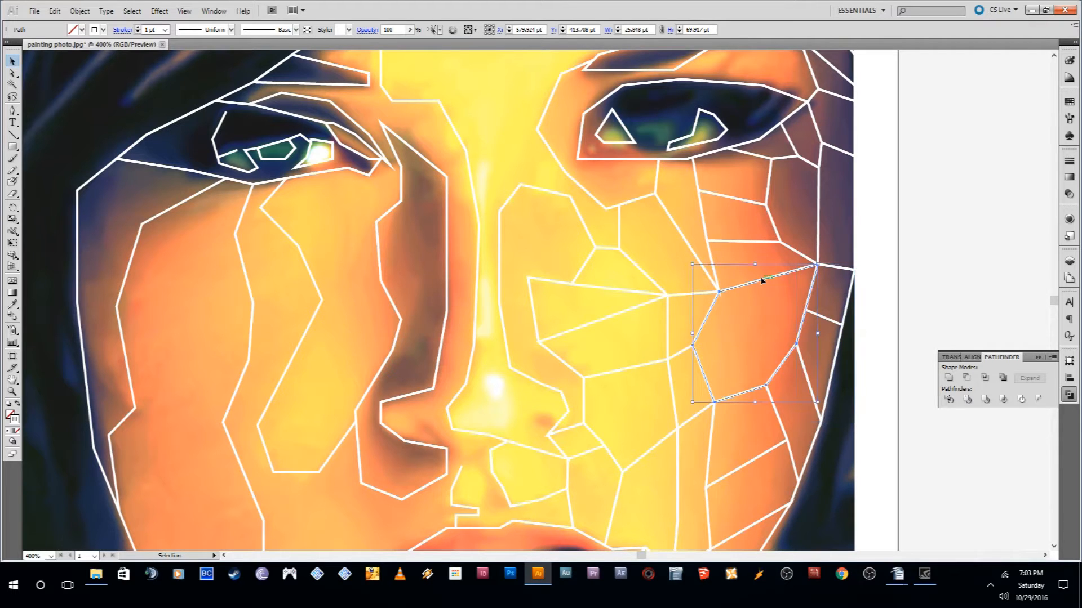
{"action": "left_click", "coordinate": [751, 333]}
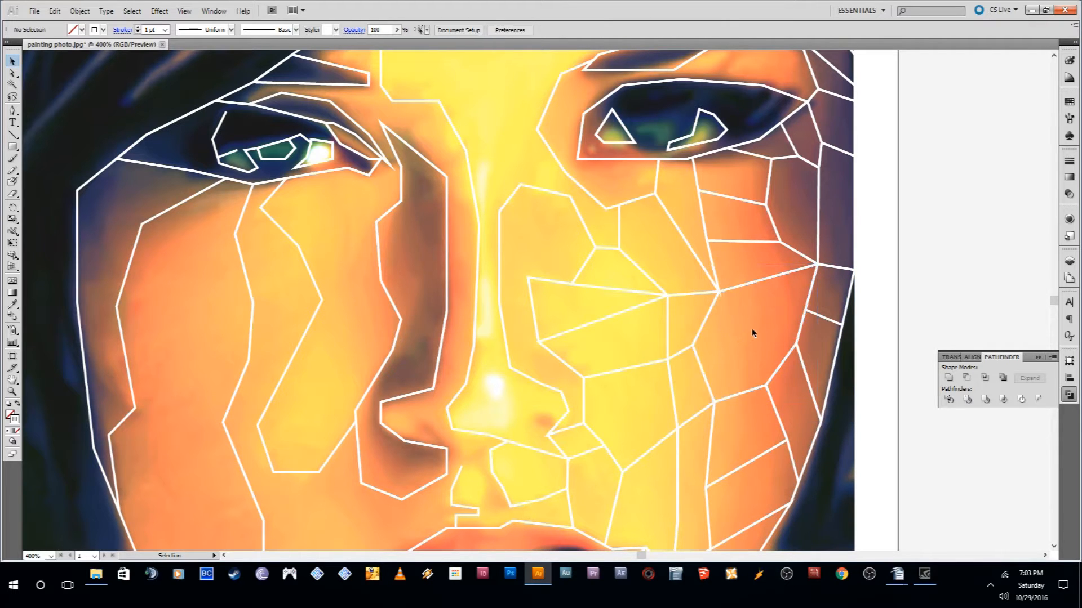
- Fill the large facet in the middle of the right cheek with orange sampled from the photo beneath it
{"action": "left_click", "coordinate": [756, 279]}
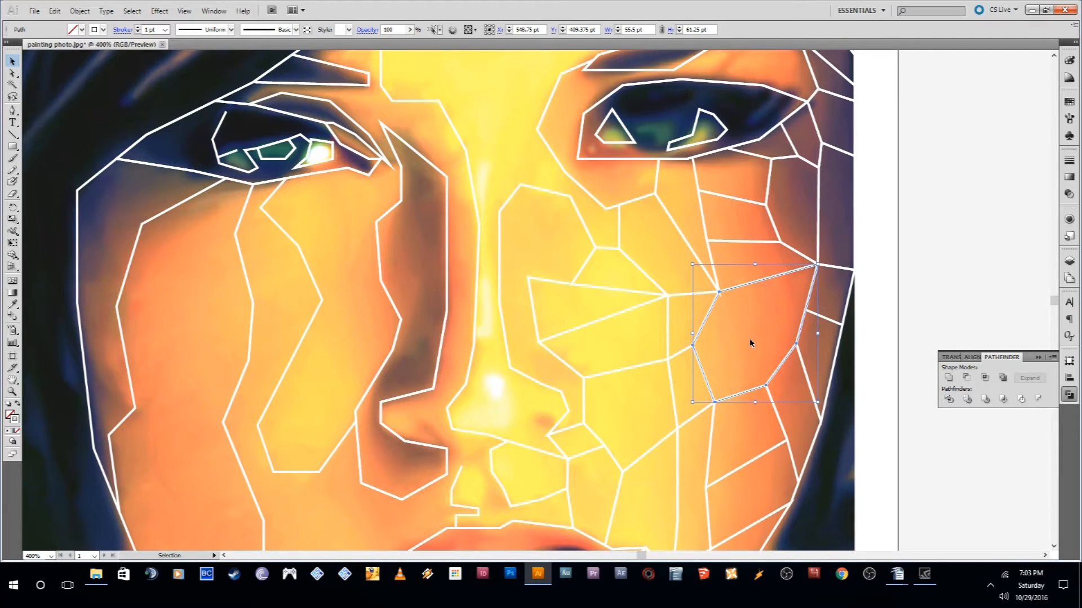
{"action": "key", "text": "i"}
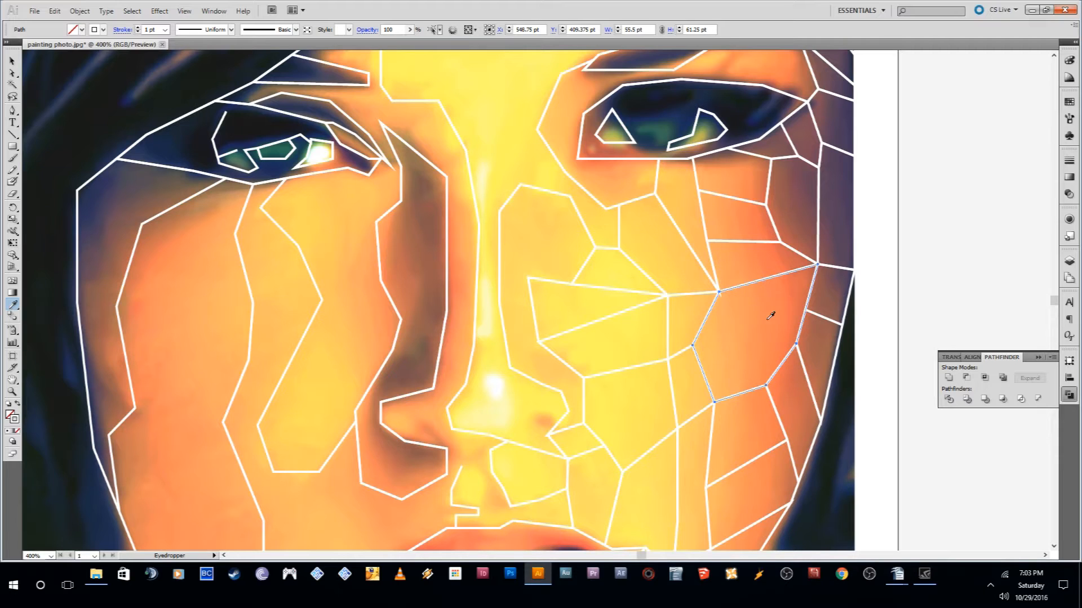
{"action": "left_click", "coordinate": [758, 322]}
{"action": "left_click", "coordinate": [765, 324]}
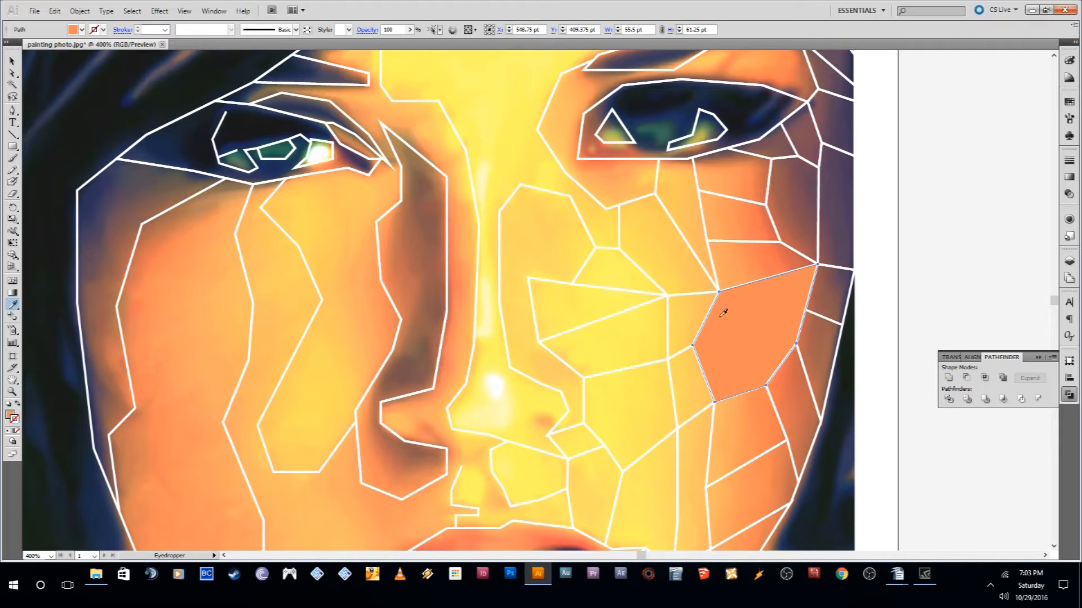
- Fill the small four-sided facet on the upper right cheek with orange sampled from the photo
{"action": "key", "text": "v"}
{"action": "left_click", "coordinate": [746, 238]}
{"action": "left_click", "coordinate": [750, 242]}
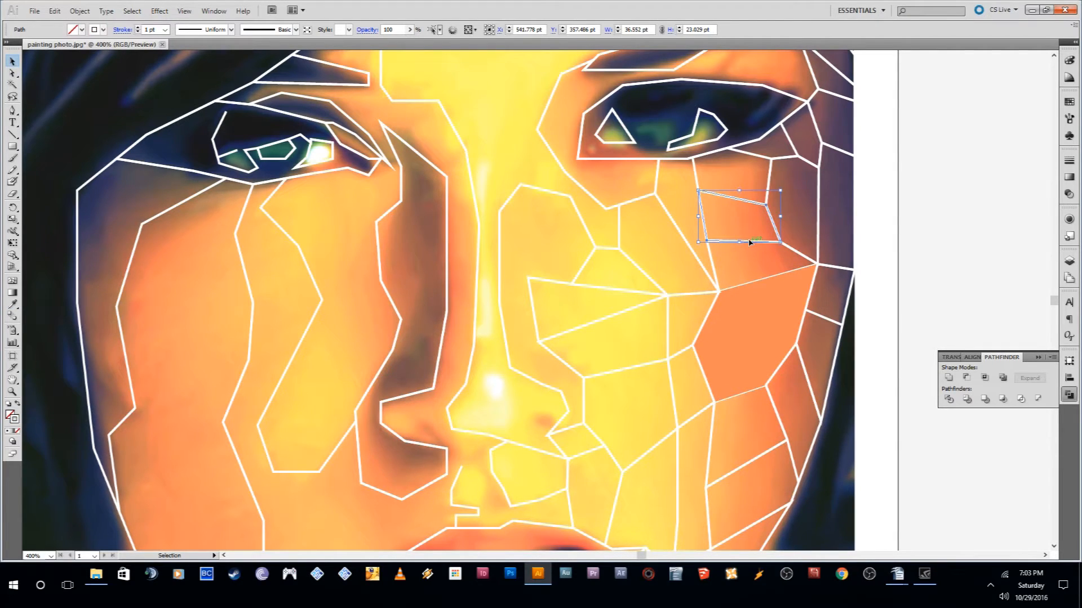
{"action": "key", "text": "i"}
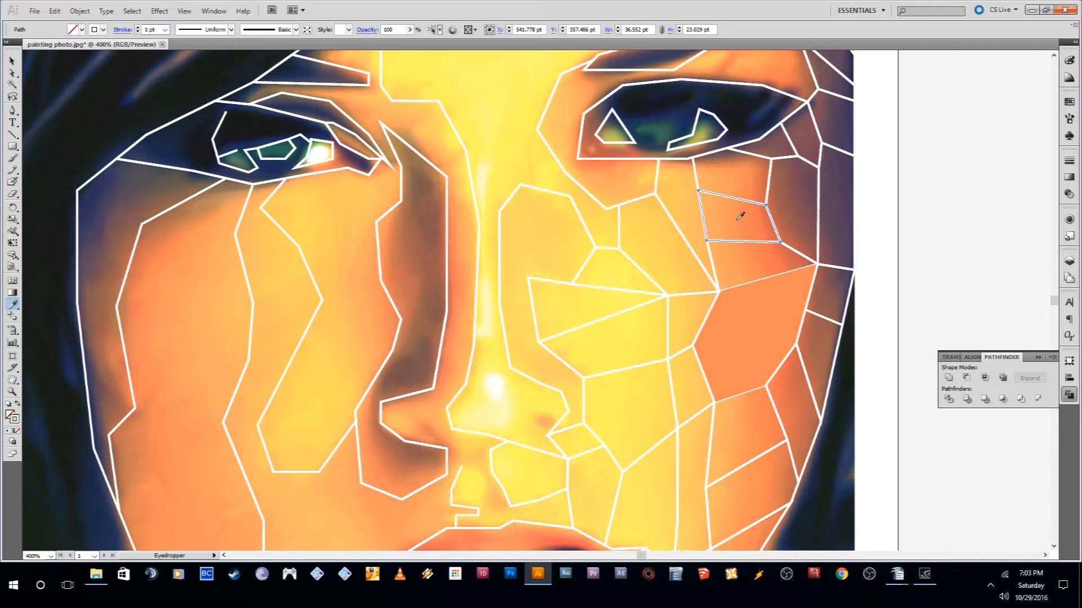
{"action": "left_click", "coordinate": [741, 220]}
- Try filling the connected facets beneath and beside the right eye with sampled orange, and undo the fill
{"action": "key", "text": "v"}
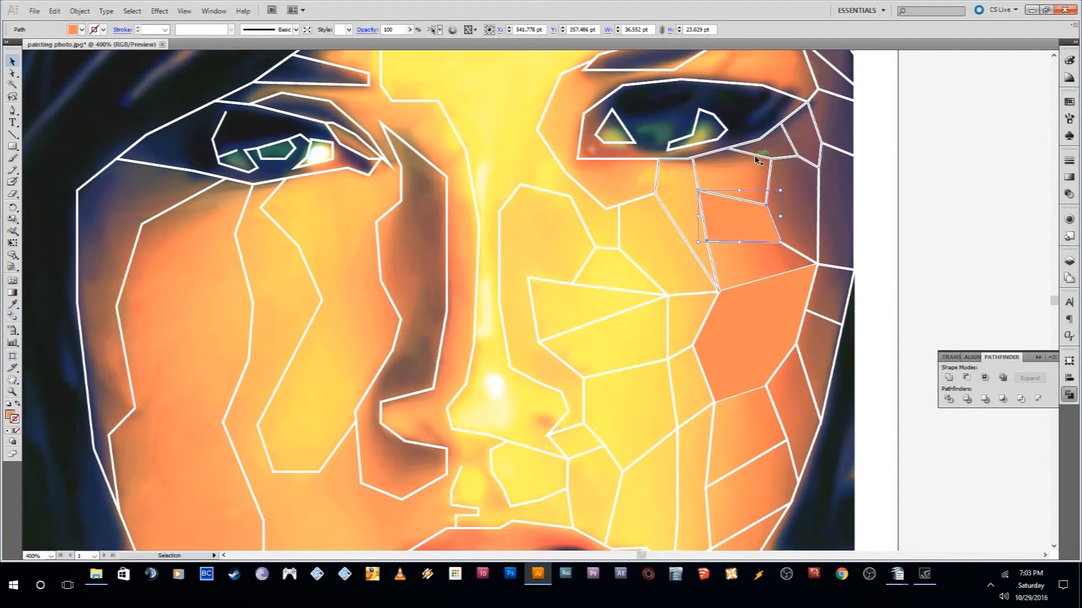
{"action": "left_click", "coordinate": [759, 158]}
{"action": "key", "text": "i"}
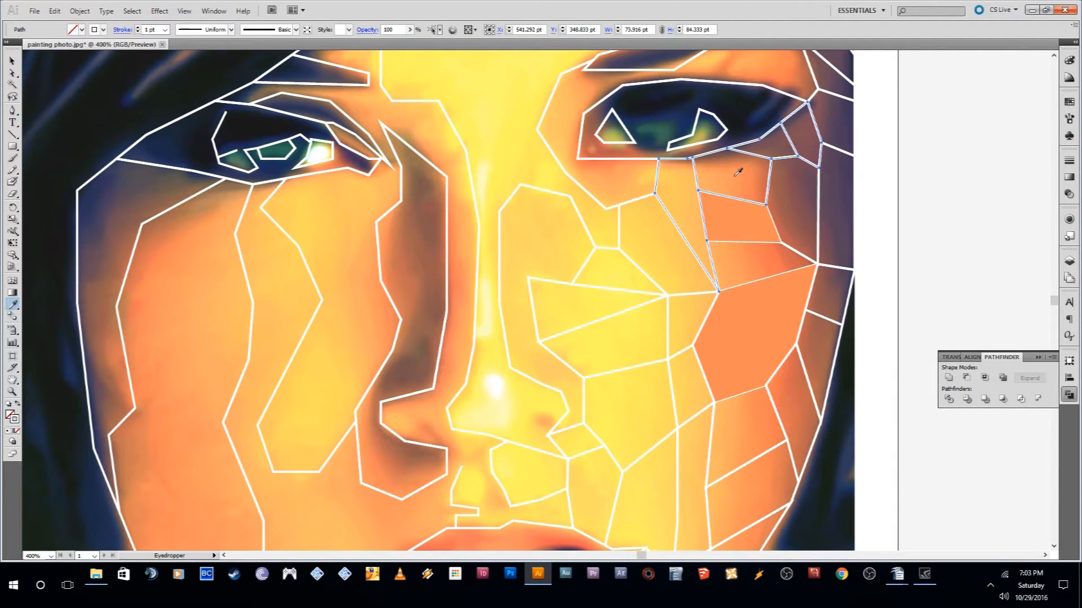
{"action": "left_click", "coordinate": [738, 172]}
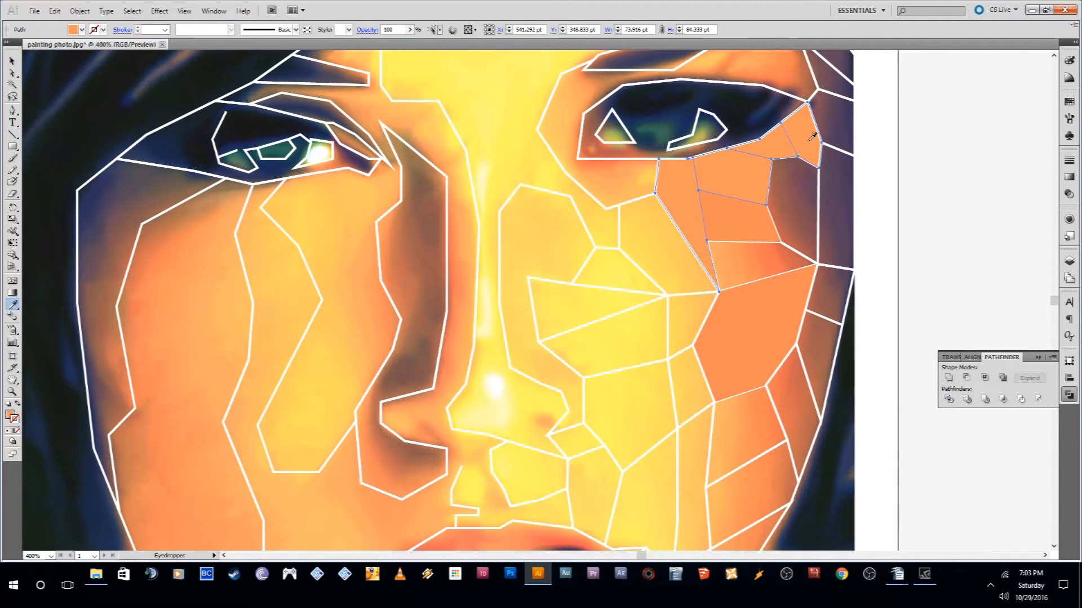
{"action": "key", "text": "ctrl+z"}
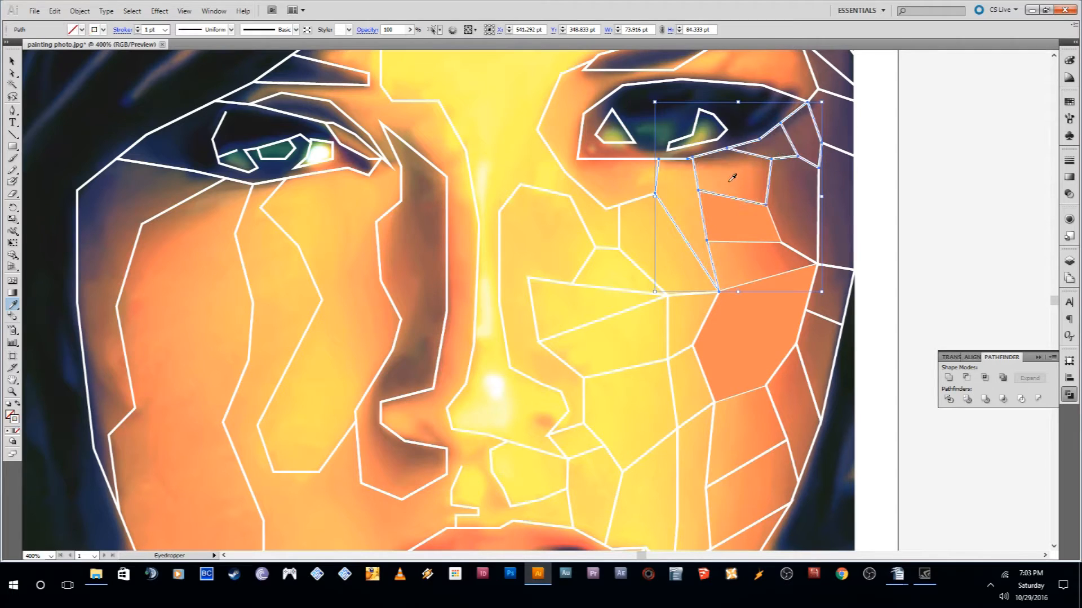
- Try to split the connected facets beneath the right eye with Pathfinder Divide and an ungroup, and deselect them
{"action": "key", "text": "v"}
{"action": "left_click", "coordinate": [949, 400]}
{"action": "right_click", "coordinate": [748, 157]}
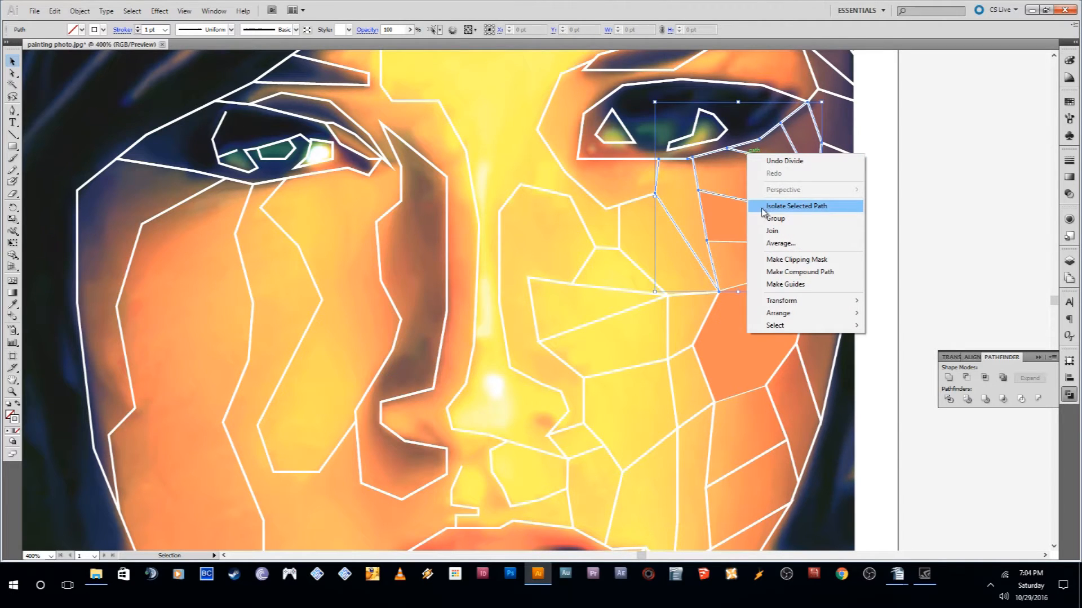
{"action": "left_click", "coordinate": [722, 170]}
{"action": "right_click", "coordinate": [748, 155]}
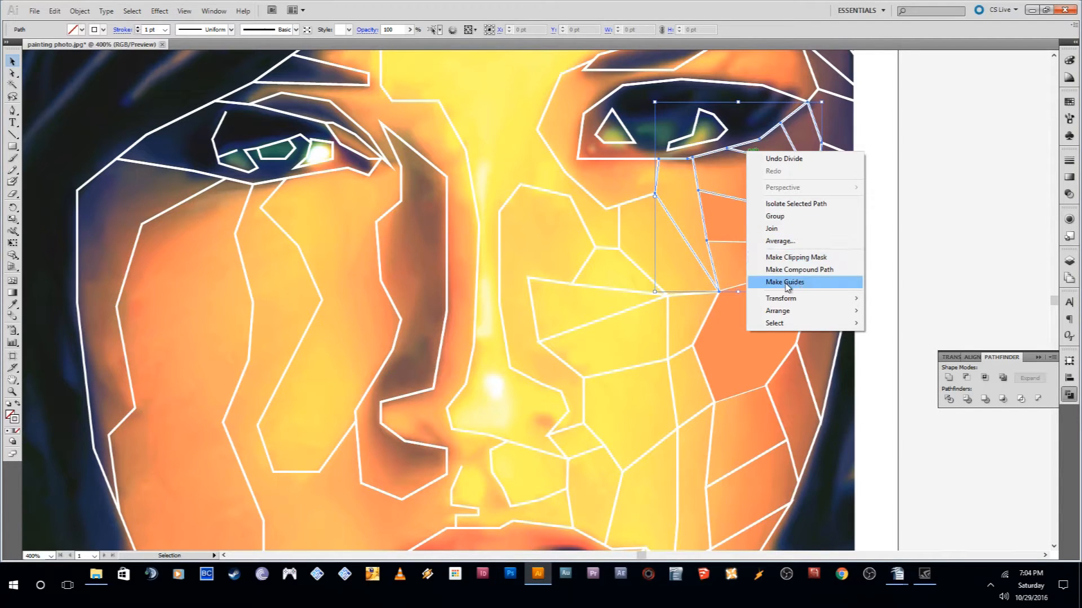
{"action": "left_click", "coordinate": [721, 182]}
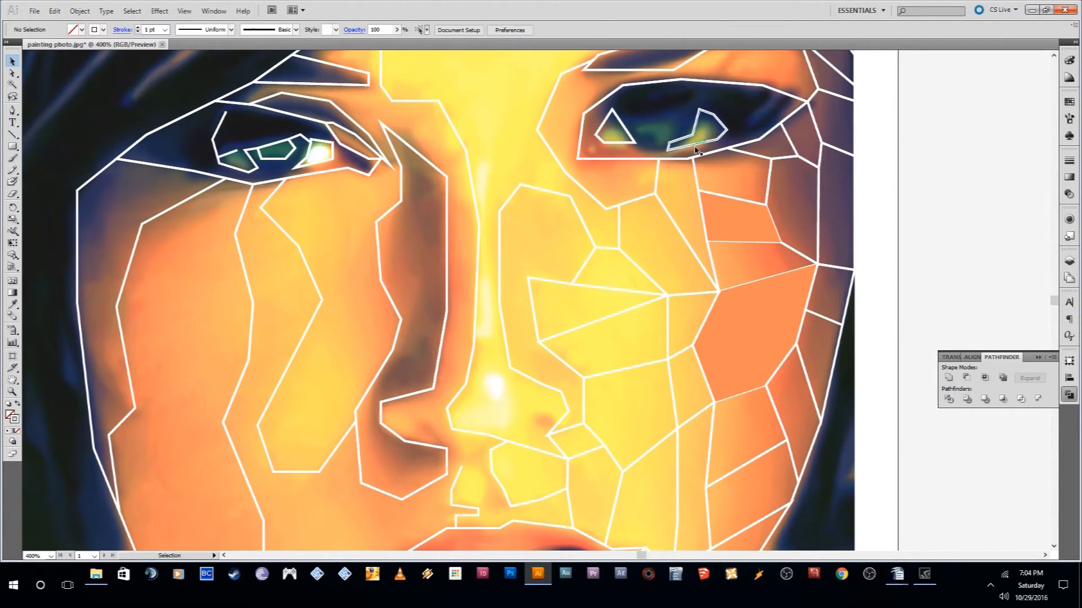
- Fill the connected facets beneath and beside the right eye with a single orange sampled from the photo
{"action": "left_click", "coordinate": [695, 172]}
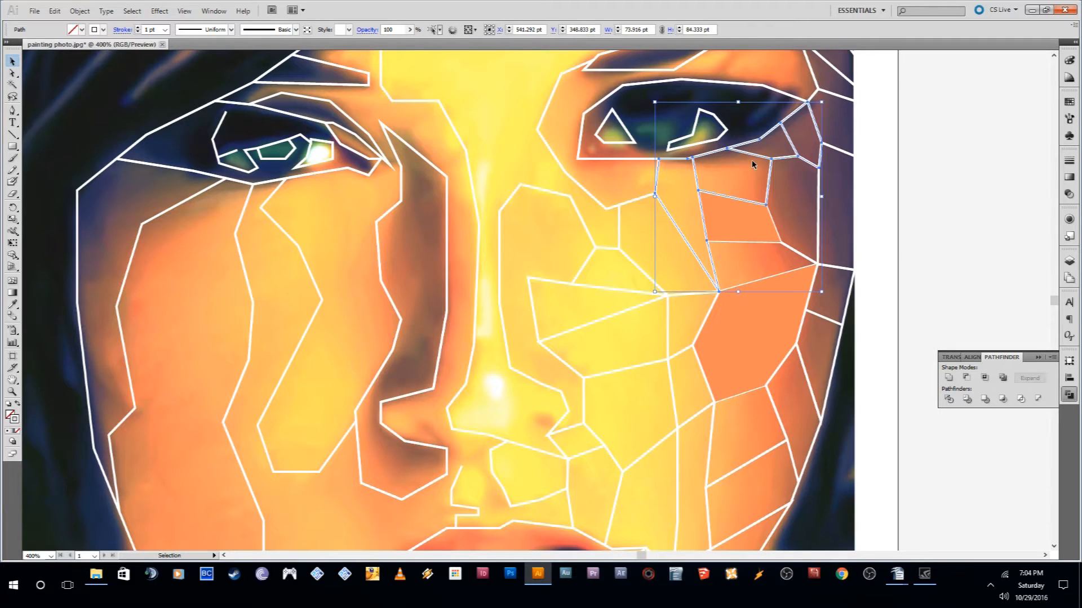
{"action": "key", "text": "i"}
{"action": "left_click", "coordinate": [745, 196]}
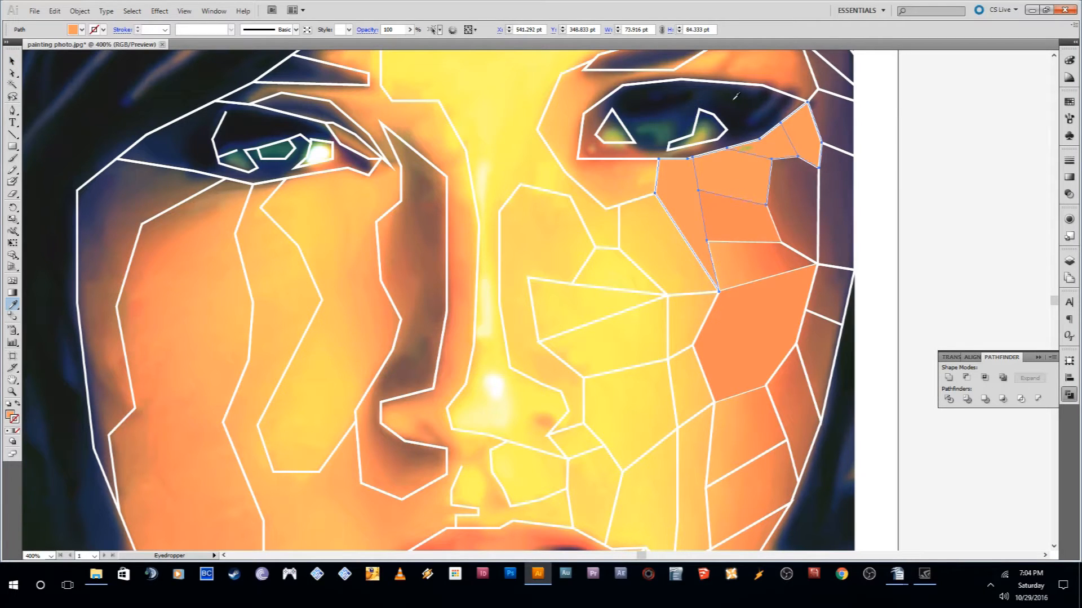
- Fill the facet on the face's right edge with dark purple and its inner neighbour with brown, both sampled from the photo
{"action": "key", "text": "v"}
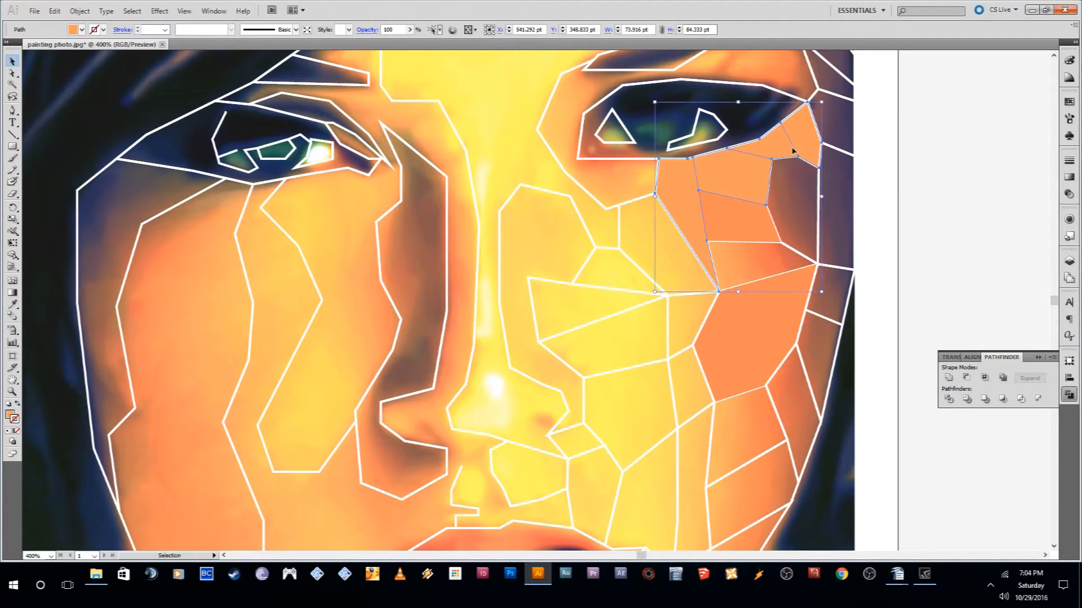
{"action": "left_click", "coordinate": [818, 206]}
{"action": "key", "text": "i"}
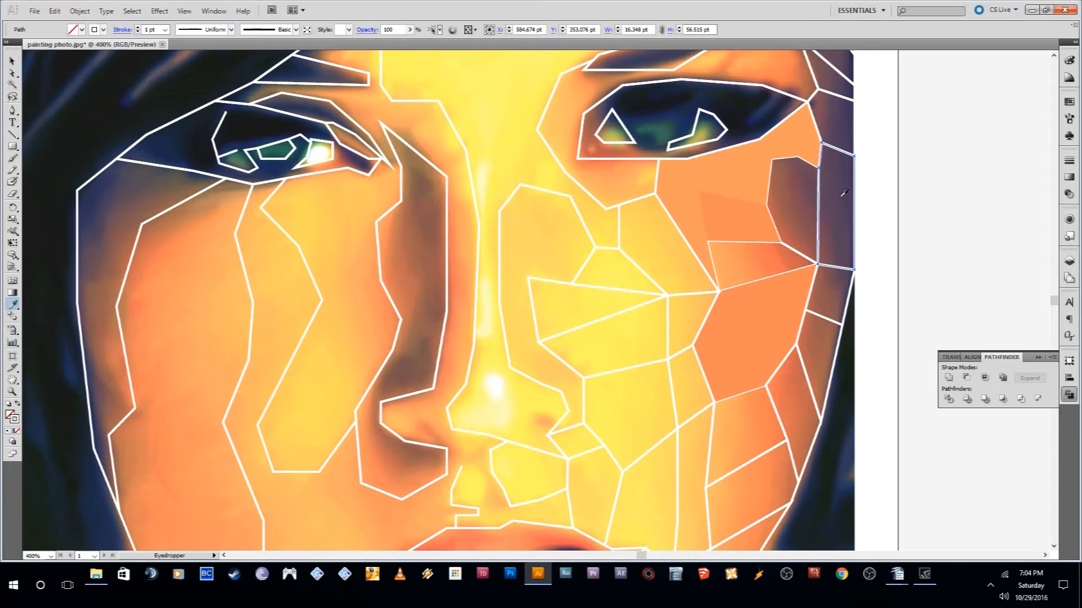
{"action": "left_click", "coordinate": [842, 197]}
{"action": "key", "text": "v"}
{"action": "left_click", "coordinate": [798, 248]}
{"action": "key", "text": "i"}
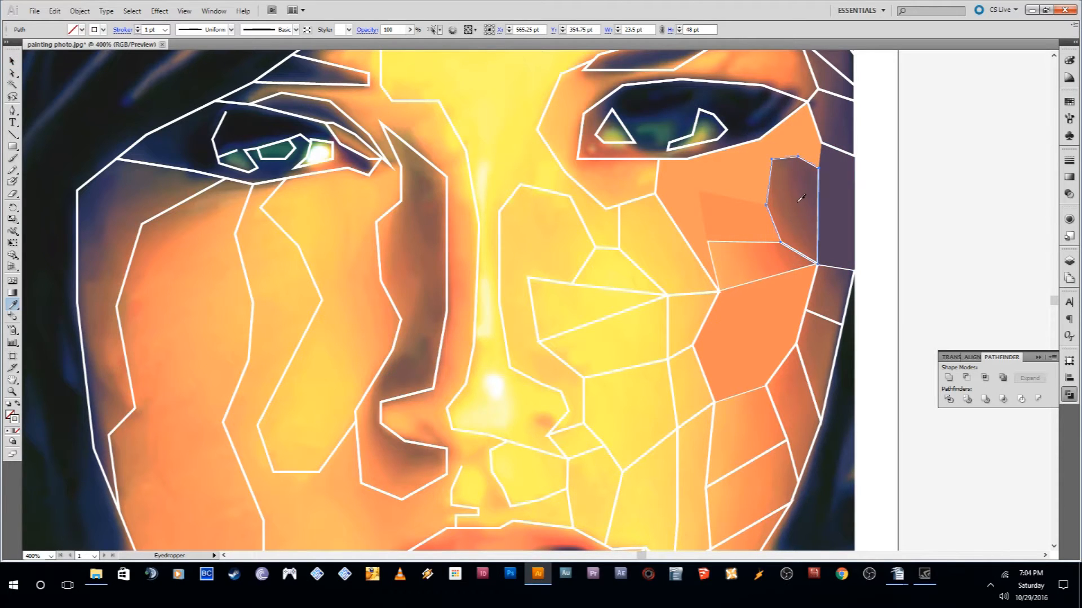
{"action": "left_click", "coordinate": [801, 200]}
- Fill the right eyebrow and the nearby edge facet with dark tones sampled from the photo
{"action": "key", "text": "v"}
{"action": "scroll", "coordinate": [798, 253], "scroll_direction": "up", "scroll_amount": 2}
{"action": "left_click", "coordinate": [840, 209]}
{"action": "key", "text": "i"}
{"action": "left_click", "coordinate": [830, 200]}
{"action": "key", "text": "v"}
{"action": "left_click", "coordinate": [781, 160]}
{"action": "key", "text": "i"}
{"action": "left_click", "coordinate": [783, 139]}
- Fill the temple facet above the right eyebrow with reddish brown sampled from the photo
{"action": "scroll", "coordinate": [784, 139], "scroll_direction": "up", "scroll_amount": 1}
{"action": "left_click", "coordinate": [818, 74], "text": "ctrl"}
{"action": "left_click", "coordinate": [817, 130]}
- Fill the large shape covering the forehead and nose bridge with bright yellow sampled from the photo
{"action": "key", "text": "v"}
{"action": "left_click", "coordinate": [740, 129]}
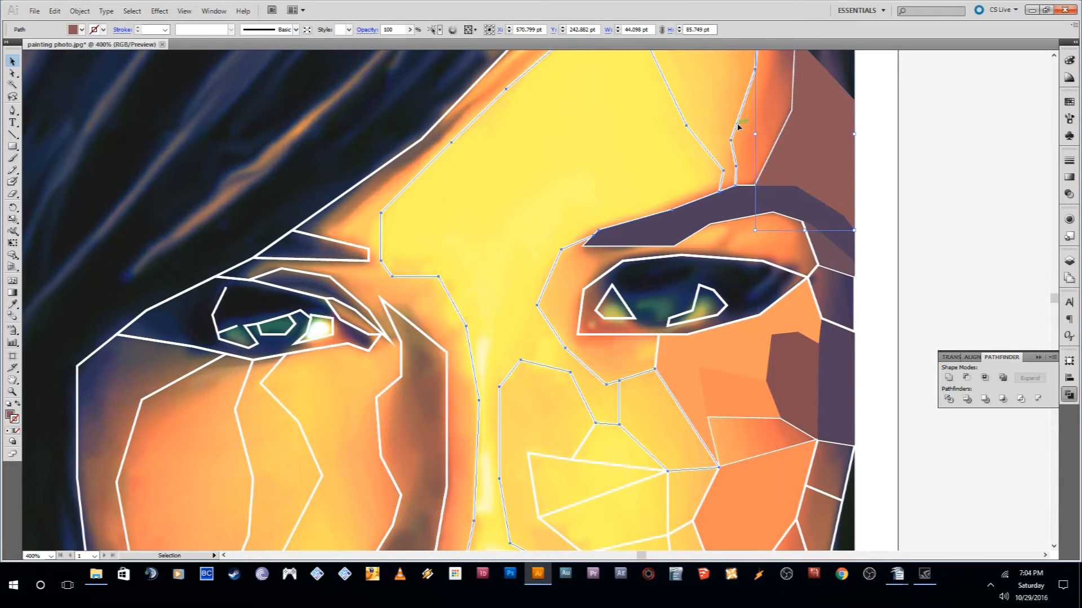
{"action": "scroll", "coordinate": [563, 294], "scroll_direction": "down", "scroll_amount": 3}
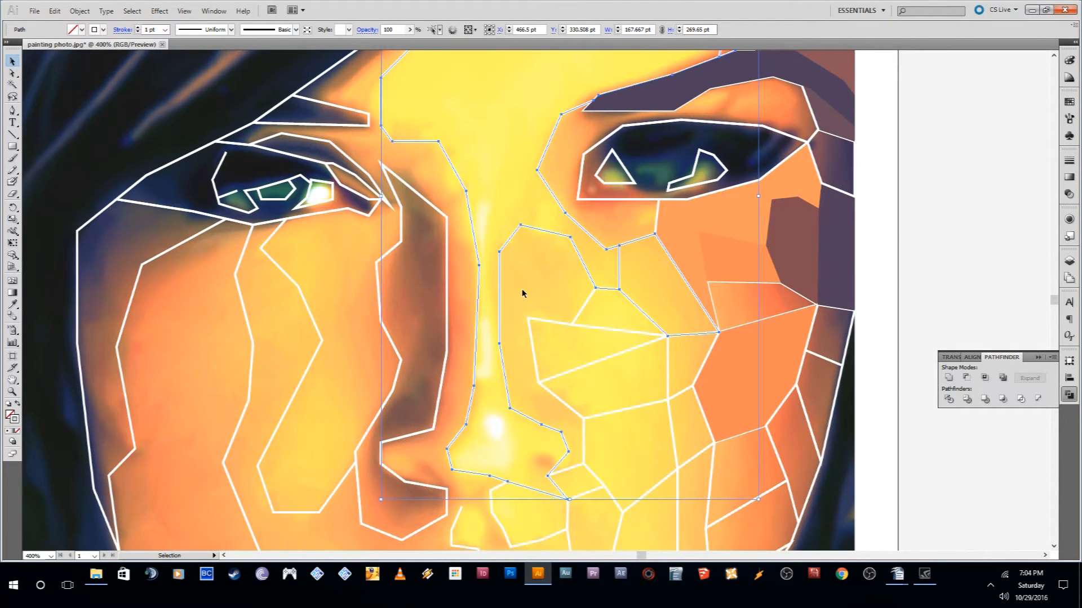
{"action": "scroll", "coordinate": [523, 294], "scroll_direction": "up", "scroll_amount": 3}
{"action": "scroll", "coordinate": [634, 129], "scroll_direction": "up", "scroll_amount": 2}
{"action": "key", "text": "i"}
{"action": "left_click", "coordinate": [625, 184]}
- Fill the triangular highlight in the right eye with olive green sampled from the photo
{"action": "scroll", "coordinate": [665, 186], "scroll_direction": "down", "scroll_amount": 3}
{"action": "key", "text": "v"}
{"action": "left_click", "coordinate": [584, 223]}
{"action": "key", "text": "i"}
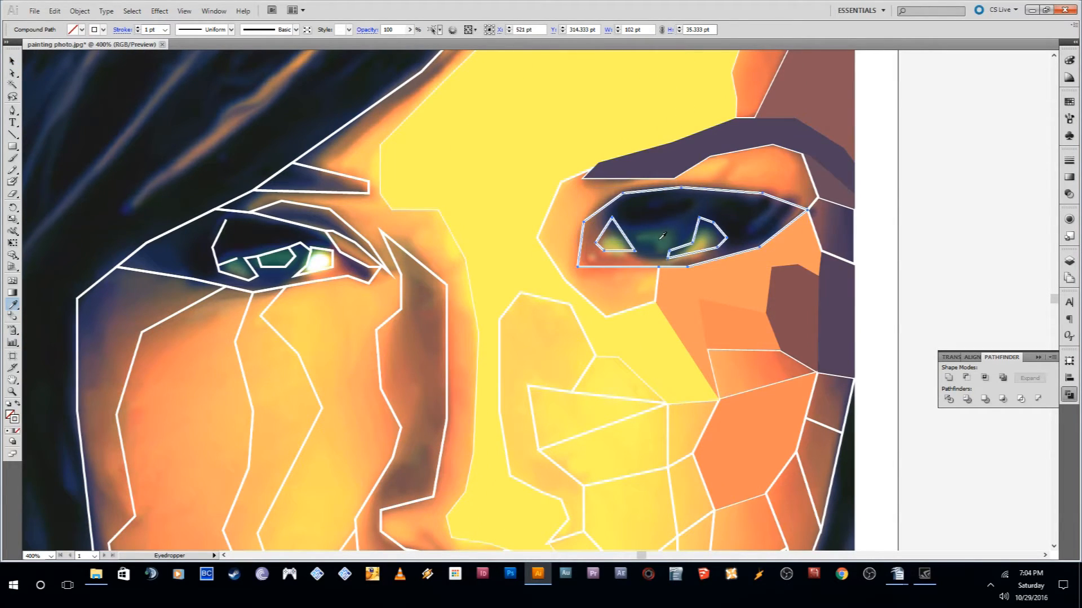
{"action": "key", "text": "v"}
{"action": "left_click", "coordinate": [613, 249]}
{"action": "key", "text": "i"}
{"action": "key", "text": "v"}
{"action": "left_click", "coordinate": [621, 252]}
{"action": "key", "text": "i"}
{"action": "left_click", "coordinate": [618, 240]}
- Fill the second, angular highlight in the right eye with grayish green sampled from the photo
{"action": "key", "text": "v"}
{"action": "left_click", "coordinate": [698, 244]}
{"action": "key", "text": "i"}
{"action": "left_click", "coordinate": [708, 234]}
- Fill the skin shape surrounding the right eye with light orange sampled from the photo
{"action": "key", "text": "v"}
{"action": "left_click", "coordinate": [691, 194]}
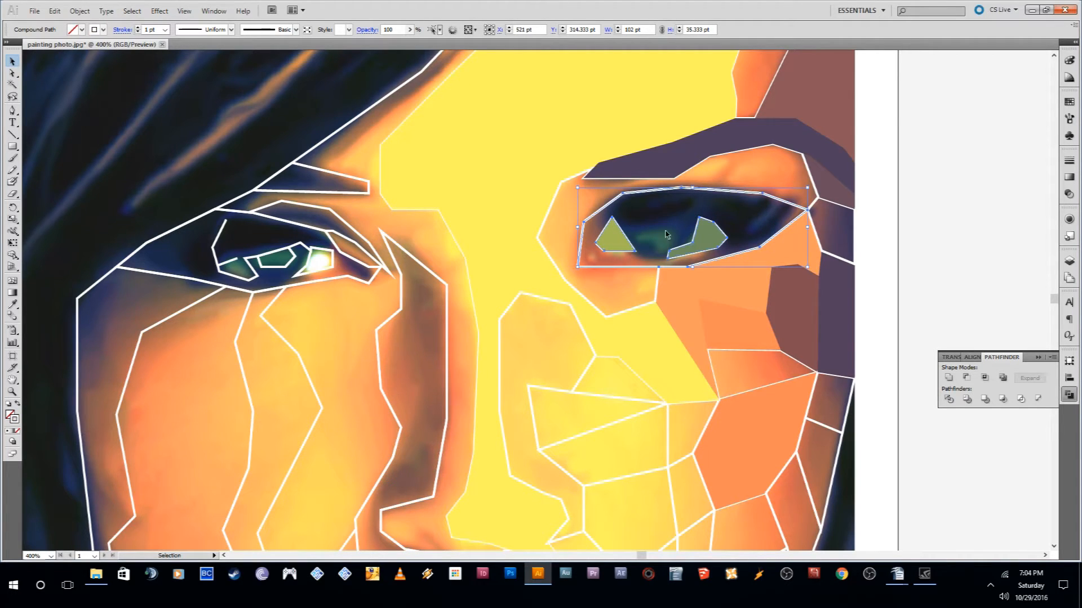
{"action": "scroll", "coordinate": [672, 283], "scroll_direction": "down", "scroll_amount": 3}
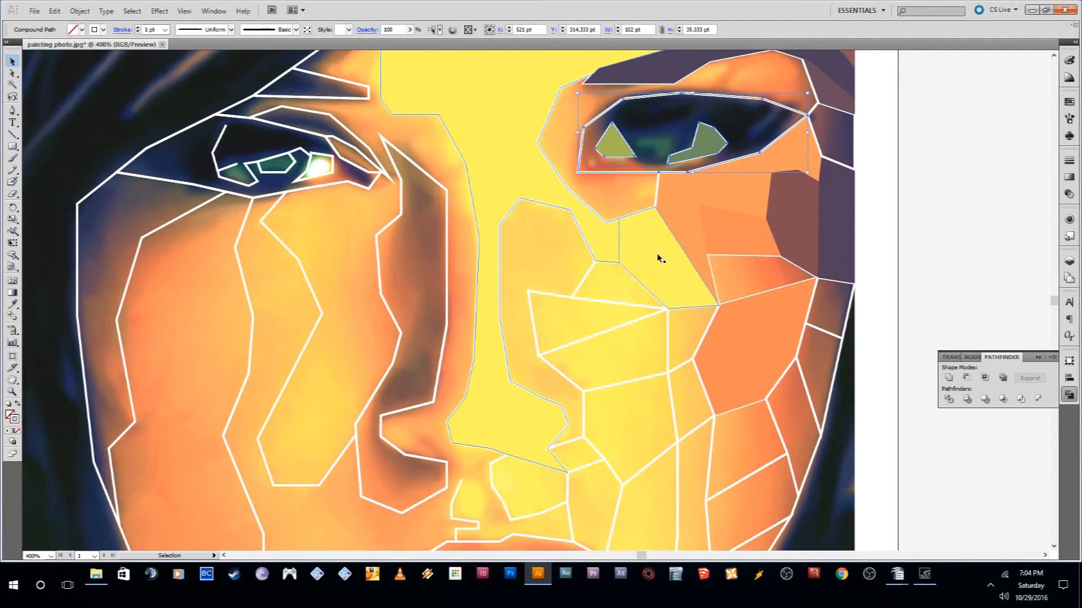
{"action": "left_click", "coordinate": [640, 212]}
{"action": "left_click", "coordinate": [636, 213]}
{"action": "scroll", "coordinate": [640, 244], "scroll_direction": "up", "scroll_amount": 2}
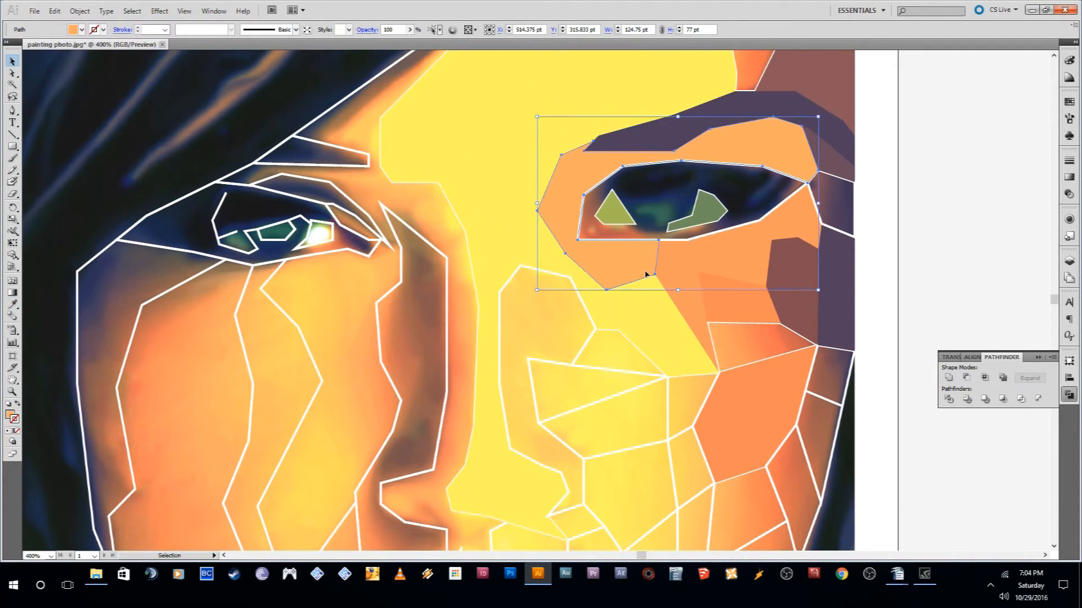
{"action": "scroll", "coordinate": [778, 313], "scroll_direction": "down", "scroll_amount": 2}
- Fill the unfilled facet above the large right cheek facet with the lighter orange sampled near its inner corner
{"action": "left_click", "coordinate": [756, 324]}
{"action": "left_click", "coordinate": [739, 285]}
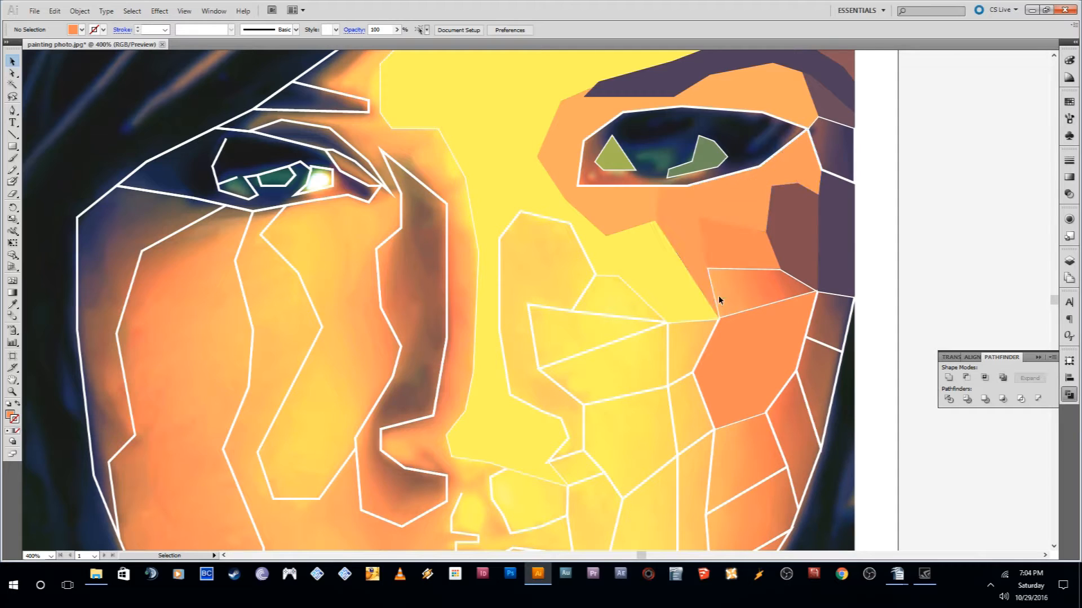
{"action": "left_click_drag", "start_coordinate": [731, 292], "coordinate": [748, 256]}
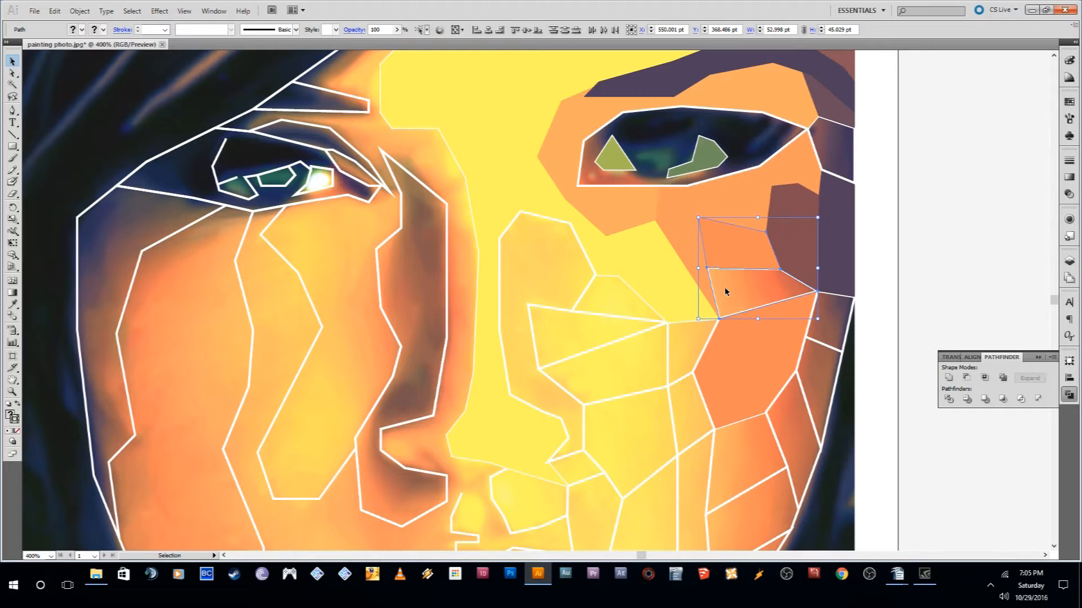
{"action": "left_click", "coordinate": [725, 250], "text": "shift"}
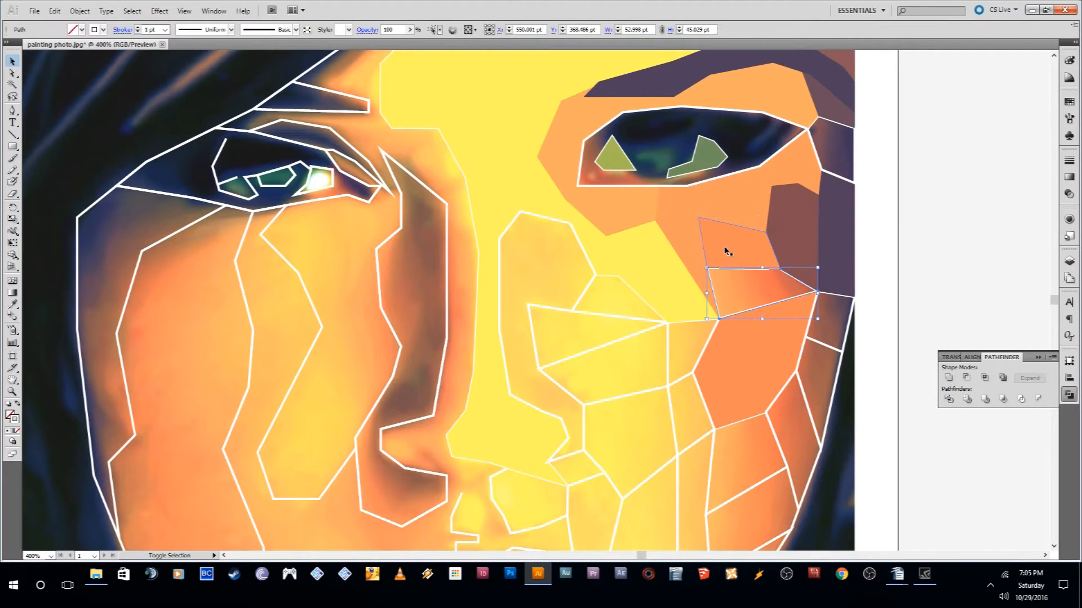
{"action": "key", "text": "i"}
{"action": "left_click", "coordinate": [746, 285]}
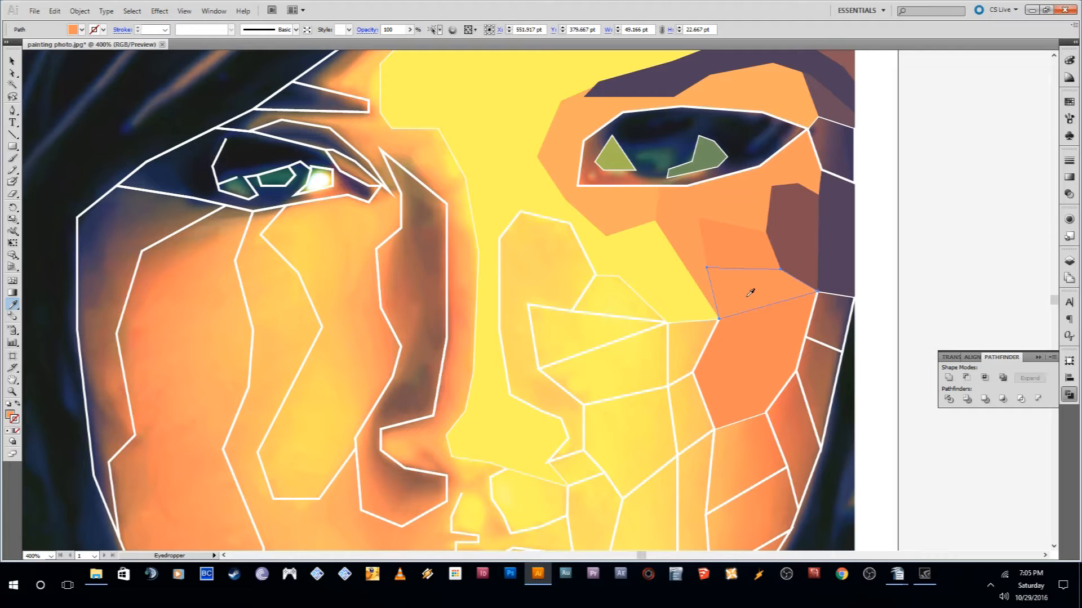
{"action": "key", "text": "ctrl+z"}
{"action": "left_click", "coordinate": [729, 292]}
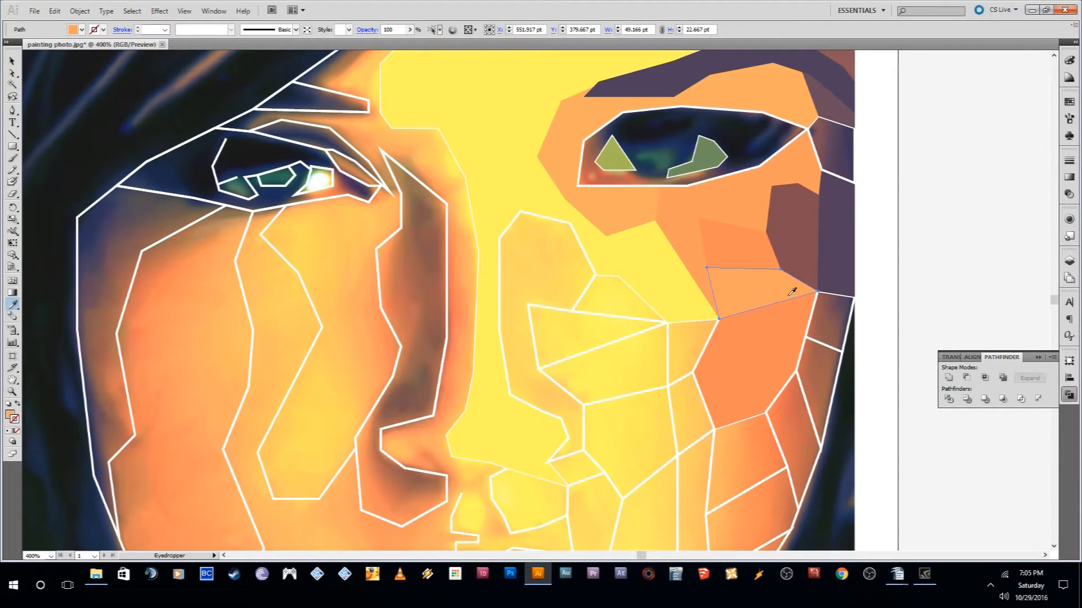
- Fill the two outer facets along the right cheek's edge with brown sampled from the photo
{"action": "scroll", "coordinate": [783, 253], "scroll_direction": "down", "scroll_amount": 1}
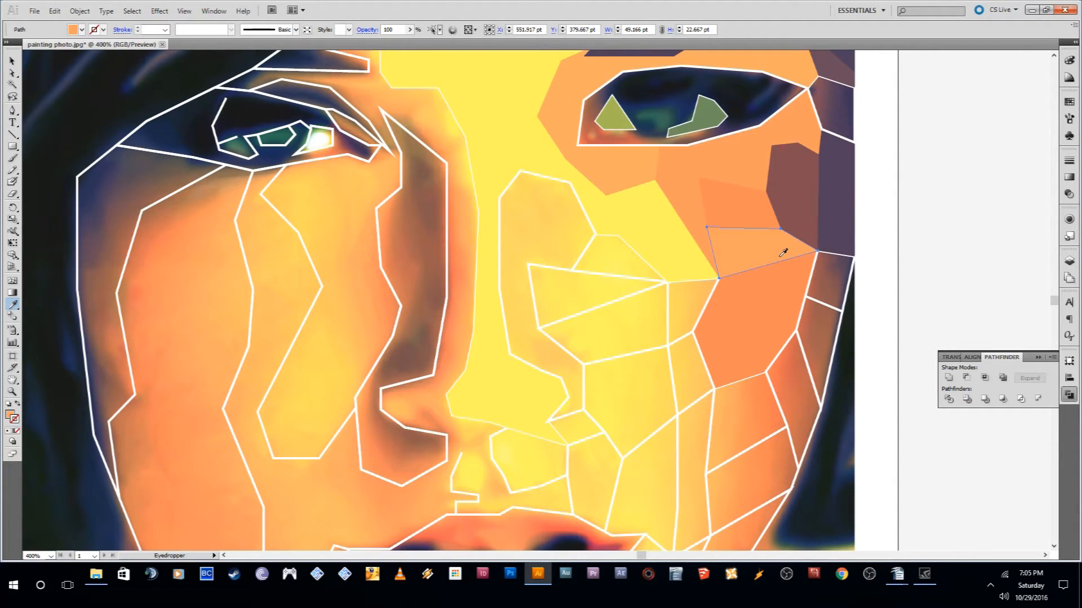
{"action": "key", "text": "v"}
{"action": "left_click_drag", "start_coordinate": [823, 296], "coordinate": [832, 310]}
{"action": "key", "text": "i"}
{"action": "left_click", "coordinate": [822, 333]}
{"action": "left_click", "coordinate": [826, 329]}
- Fill the connected lower outer facets of the right cheek with reddish orange sampled from the photo
{"action": "key", "text": "v"}
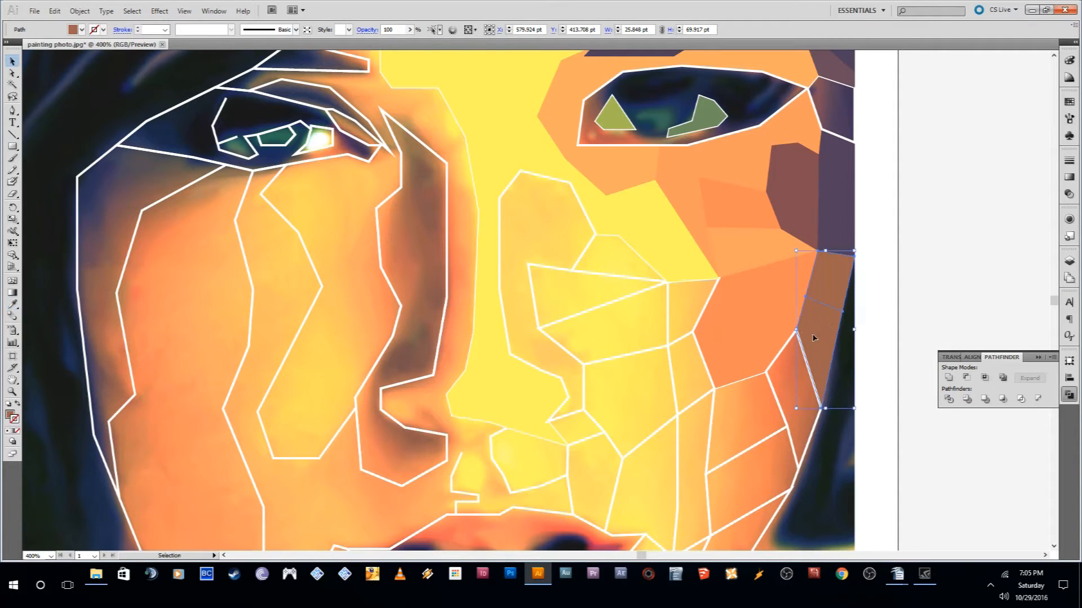
{"action": "left_click", "coordinate": [783, 357]}
{"action": "key", "text": "i"}
{"action": "left_click", "coordinate": [796, 385]}
{"action": "scroll", "coordinate": [794, 384], "scroll_direction": "down", "scroll_amount": 3}
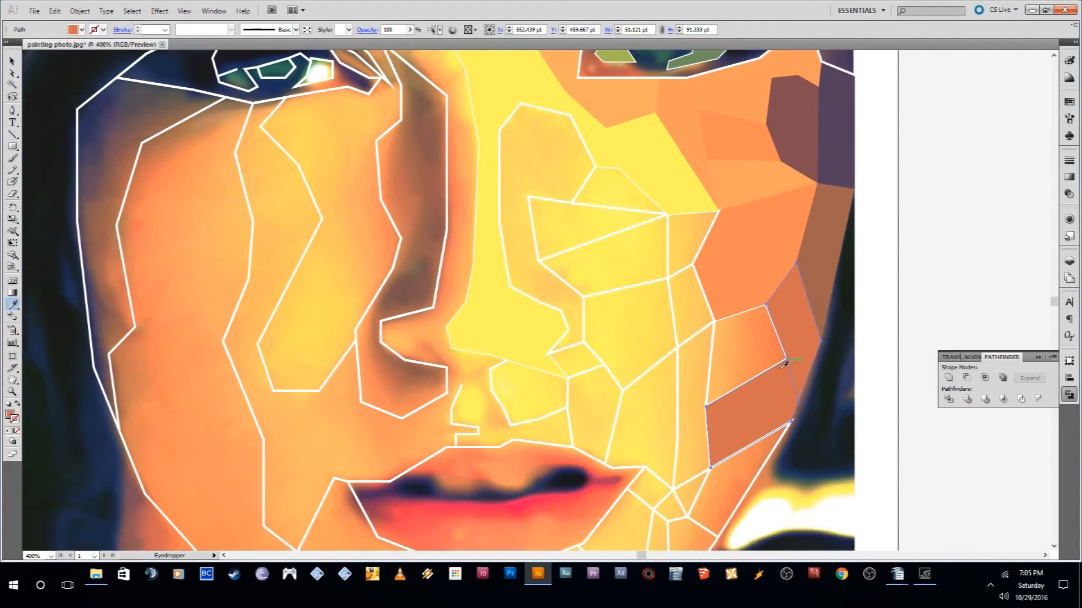
- Select only the unfilled facet below the large right cheek facet and fill it with light orange sampled from the photo
{"action": "key", "text": "v"}
{"action": "left_click", "coordinate": [699, 340]}
{"action": "left_click_drag", "start_coordinate": [739, 275], "coordinate": [746, 258]}
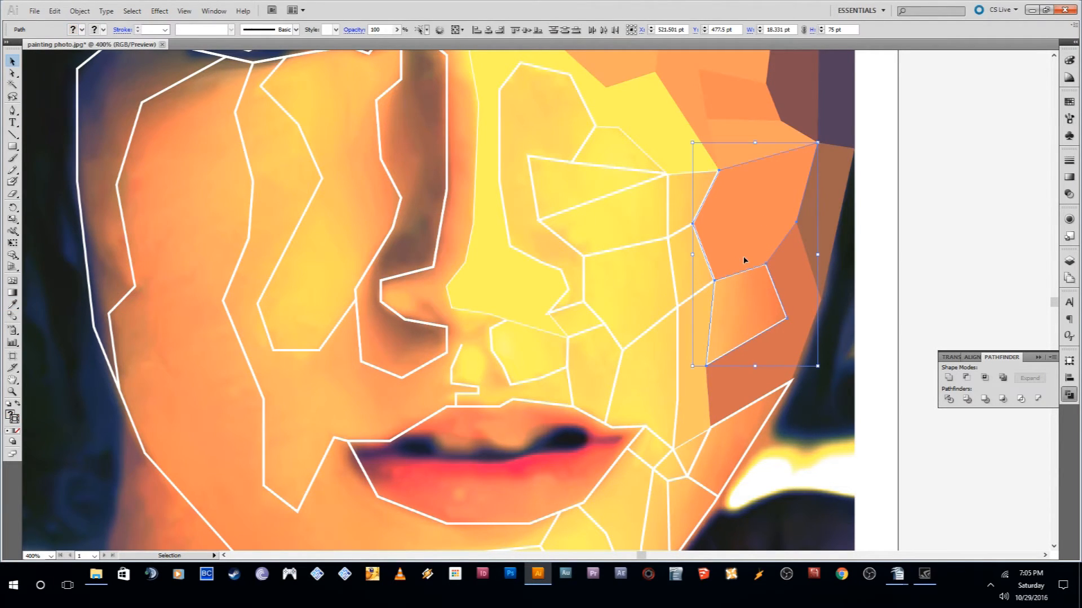
{"action": "left_click", "coordinate": [748, 252], "text": "shift"}
{"action": "key", "text": "i"}
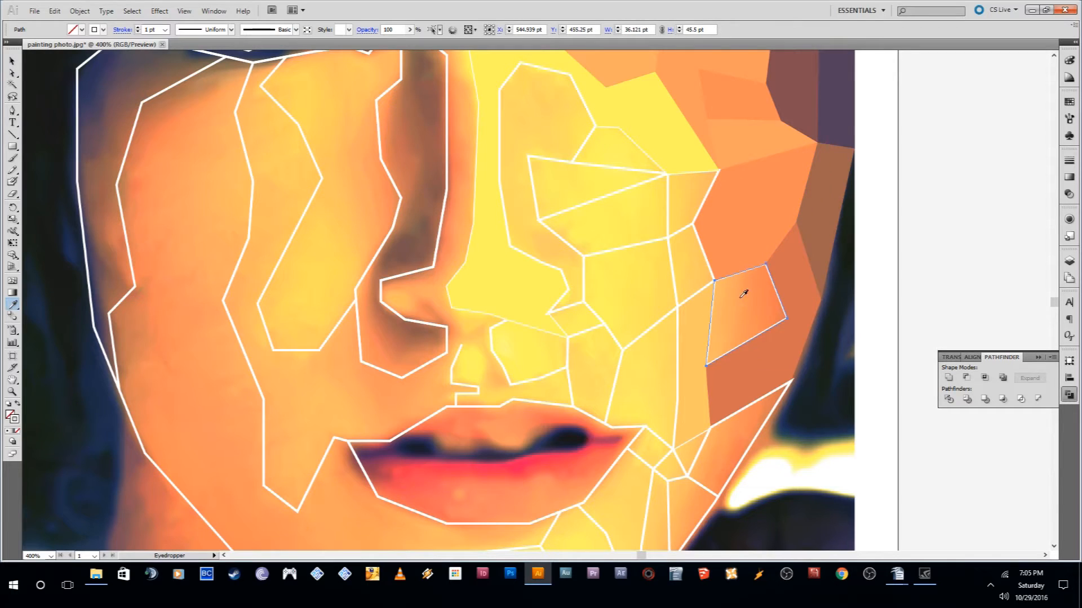
{"action": "left_click", "coordinate": [743, 294]}
- Fill the pointed facet at the right jaw with orange sampled from the photo
{"action": "scroll", "coordinate": [710, 367], "scroll_direction": "down", "scroll_amount": 2}
{"action": "left_click", "coordinate": [722, 383], "text": "ctrl"}
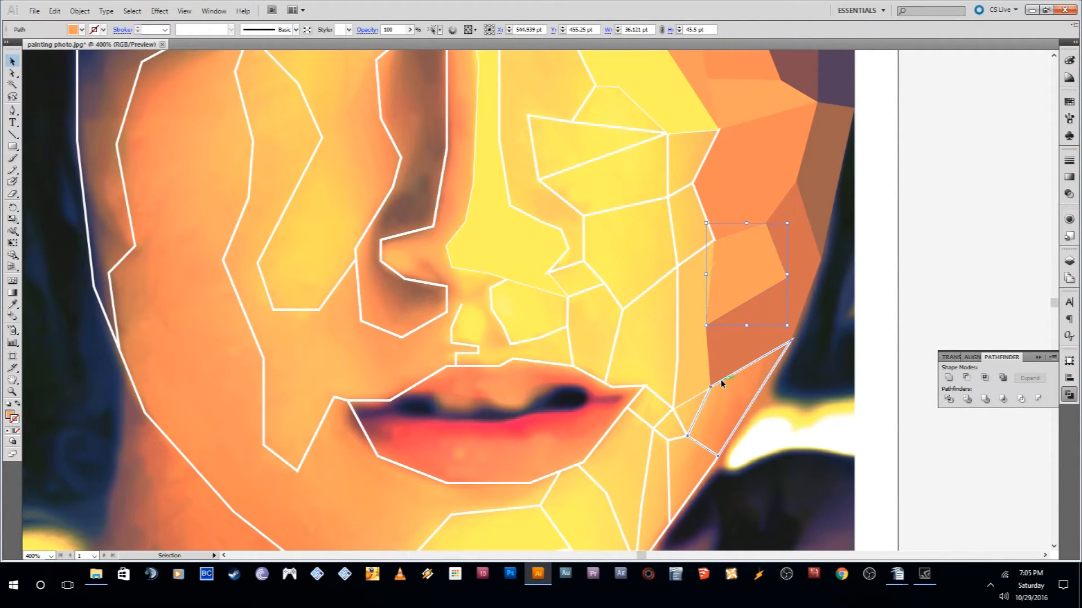
{"action": "left_click", "coordinate": [724, 395]}
{"action": "left_click", "coordinate": [701, 387], "text": "ctrl+shift"}
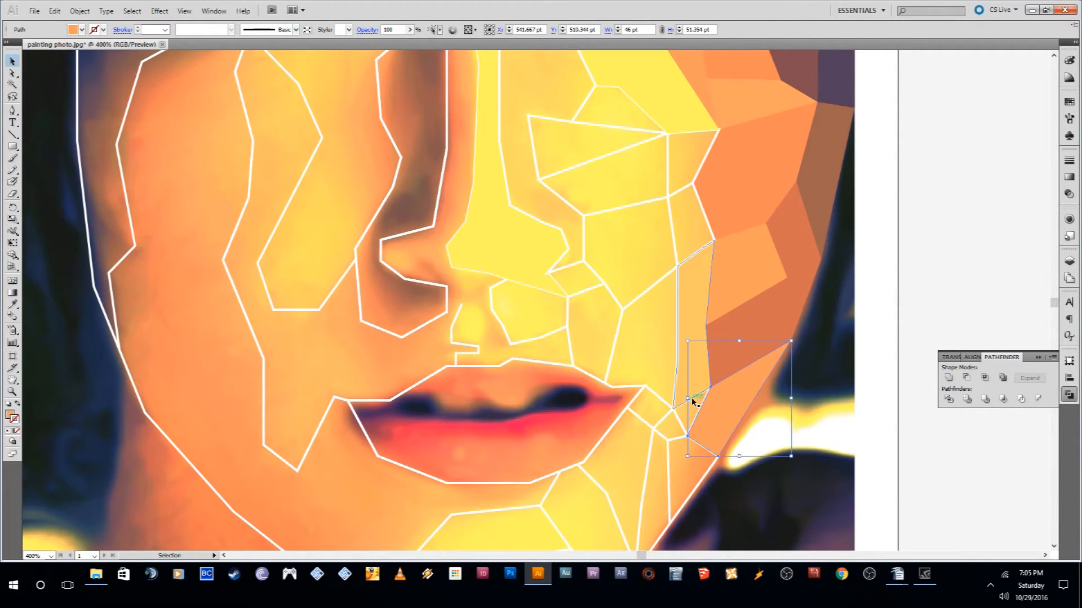
- Fill the small facet beside the large orange facet of the right cheek with yellow-orange sampled from the photo
{"action": "left_click", "coordinate": [693, 400], "text": "shift"}
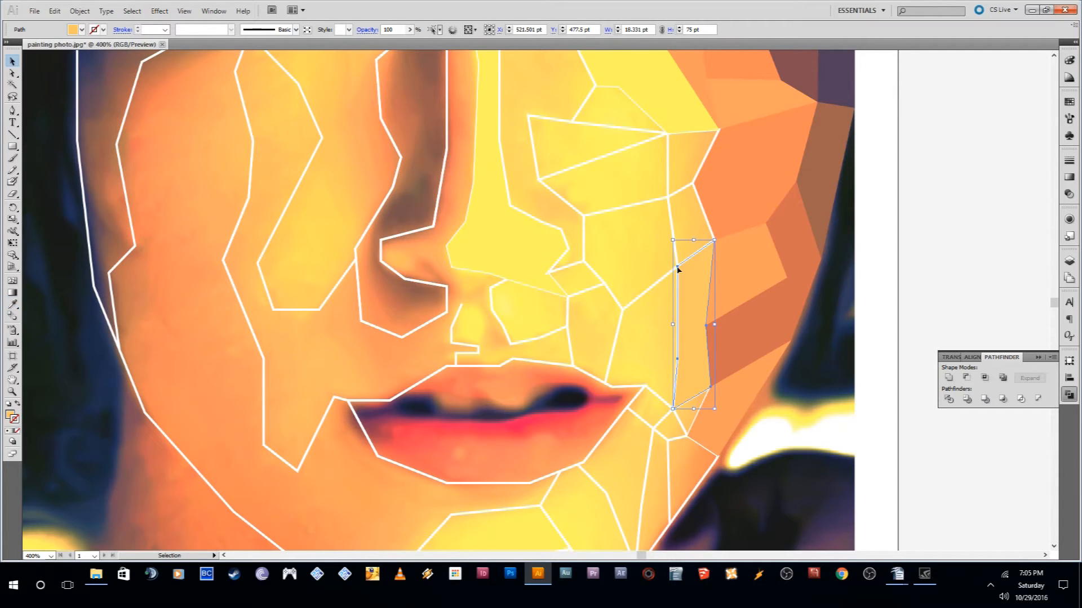
{"action": "left_click", "coordinate": [686, 186]}
{"action": "scroll", "coordinate": [682, 189], "scroll_direction": "up", "scroll_amount": 3}
{"action": "key", "text": "i"}
{"action": "left_click", "coordinate": [681, 232]}
{"action": "key", "text": "v"}
- Fill the mid-cheek quadrilateral, the triangle above it and the curved facet beside the nose with yellow tones sampled from the photo
{"action": "left_click", "coordinate": [639, 215]}
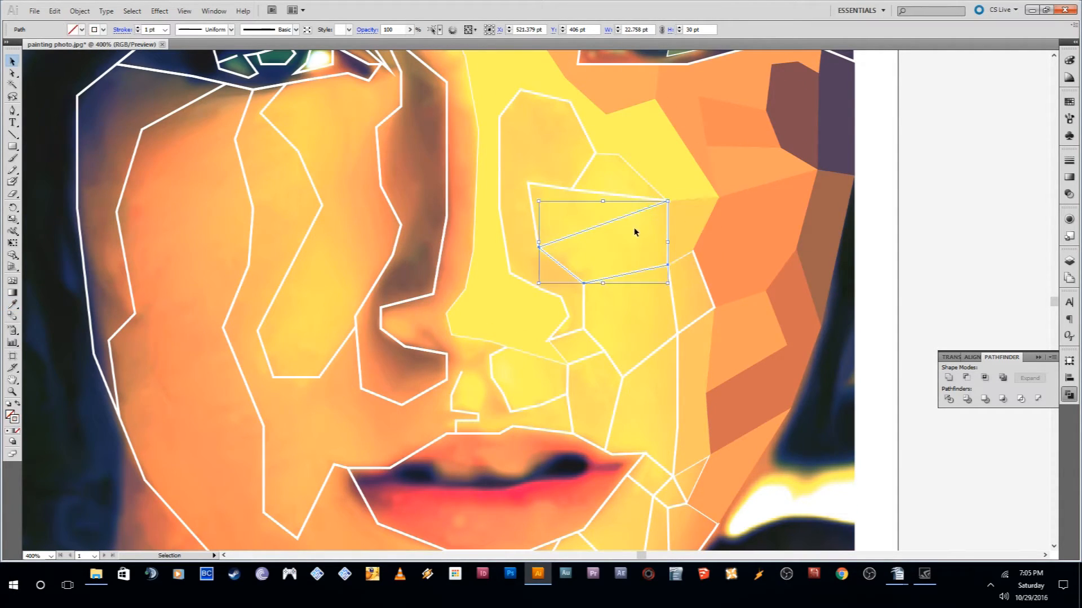
{"action": "left_click", "coordinate": [584, 195]}
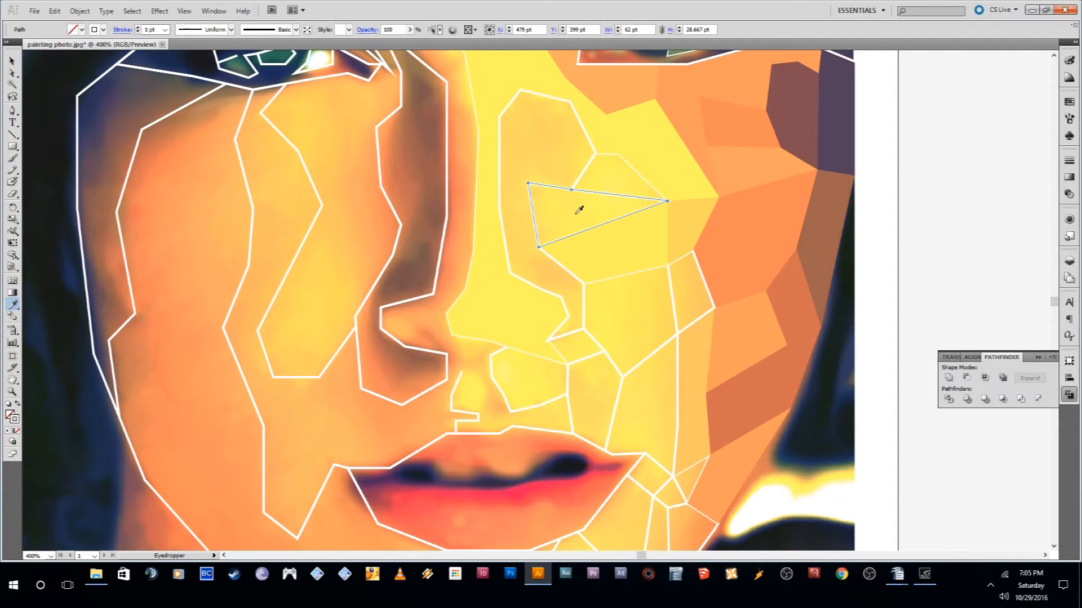
{"action": "scroll", "coordinate": [597, 164], "scroll_direction": "up", "scroll_amount": 2}
{"action": "left_click", "coordinate": [591, 178]}
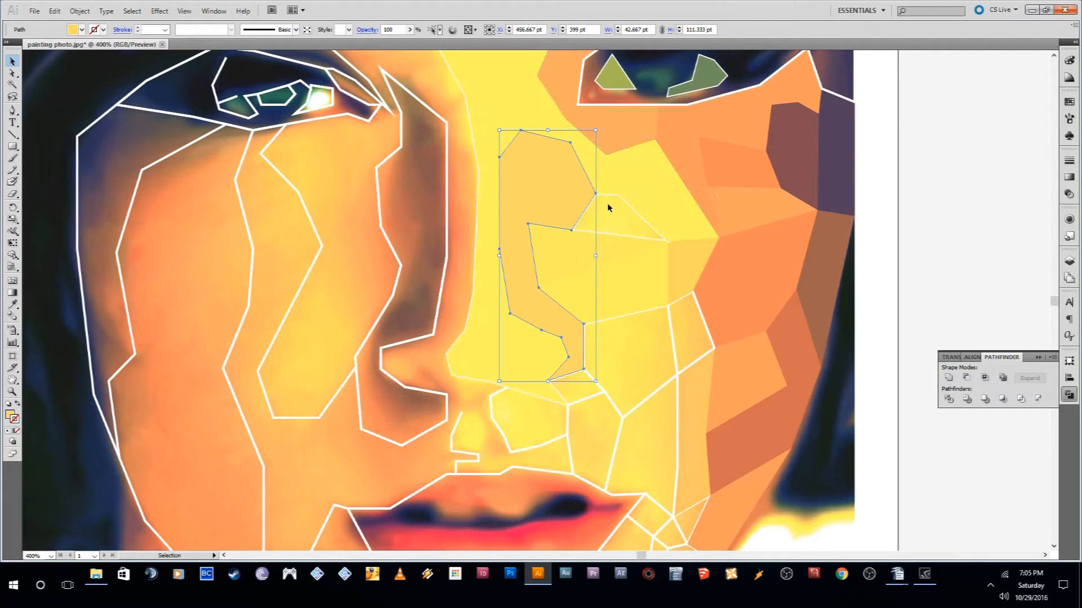
- Fill the small unfilled facet above the mid-cheek triangle with yellow sampled from the photo
{"action": "left_click_drag", "start_coordinate": [611, 233], "coordinate": [616, 249]}
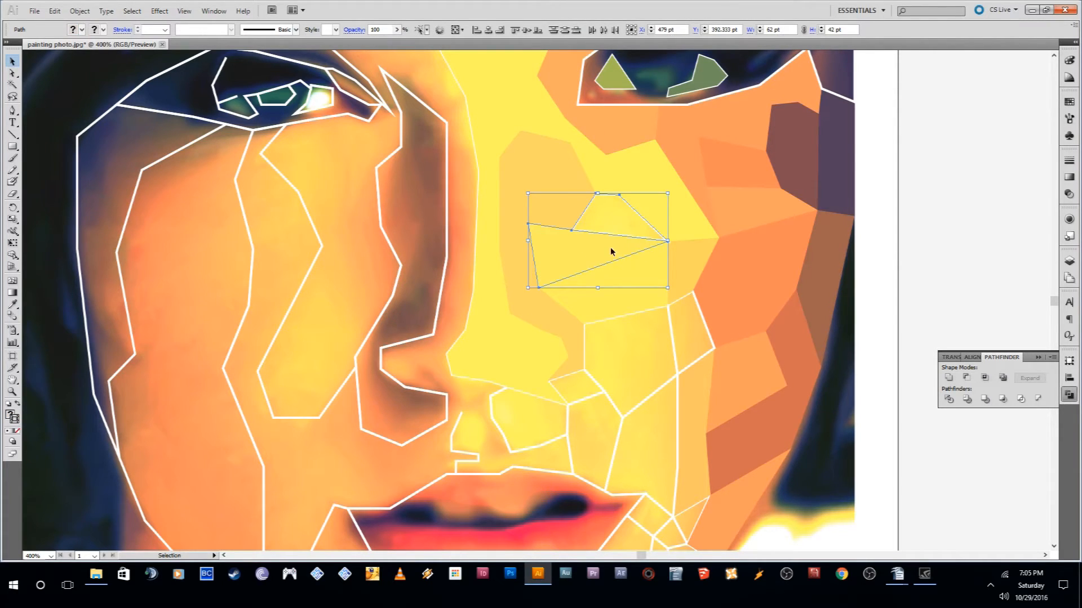
{"action": "left_click", "coordinate": [612, 231]}
{"action": "key", "text": "i"}
{"action": "left_click", "coordinate": [616, 212]}
{"action": "key", "text": "v"}
- Fill the lower mid-cheek facet and the narrow facet beside it with yellow and light orange sampled from the photo
{"action": "scroll", "coordinate": [618, 231], "scroll_direction": "down", "scroll_amount": 1}
{"action": "left_click", "coordinate": [672, 295]}
{"action": "key", "text": "i"}
{"action": "left_click", "coordinate": [642, 318]}
{"action": "key", "text": "v"}
{"action": "left_click", "coordinate": [697, 262]}
{"action": "key", "text": "i"}
{"action": "left_click", "coordinate": [686, 284]}
{"action": "key", "text": "v"}
- Fill the tall facet above the mouth corner and the small facet beside the nostril with yellows sampled from the photo
{"action": "scroll", "coordinate": [676, 307], "scroll_direction": "down", "scroll_amount": 2}
{"action": "left_click", "coordinate": [678, 327]}
{"action": "key", "text": "i"}
{"action": "left_click", "coordinate": [654, 322]}
{"action": "key", "text": "v"}
{"action": "left_click", "coordinate": [595, 286]}
{"action": "key", "text": "i"}
{"action": "left_click", "coordinate": [574, 283]}
{"action": "key", "text": "v"}
- Fill the two neighbouring facets between the nostril and the right half of the upper lip with yellows sampled from the photo
{"action": "left_click", "coordinate": [568, 329]}
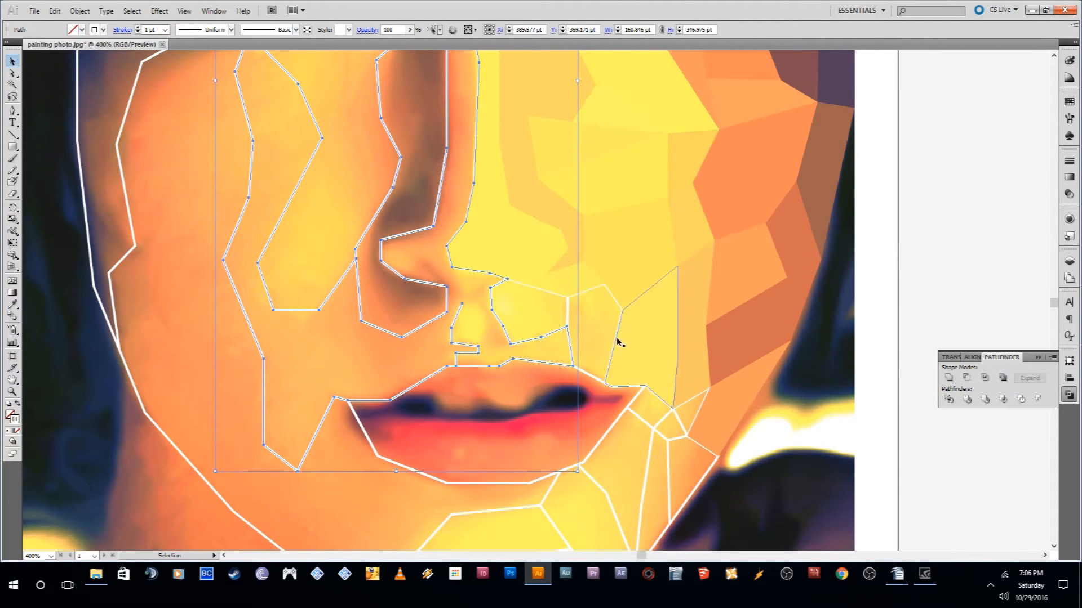
{"action": "left_click", "coordinate": [543, 307]}
{"action": "key", "text": "i"}
{"action": "left_click", "coordinate": [542, 303]}
{"action": "key", "text": "v"}
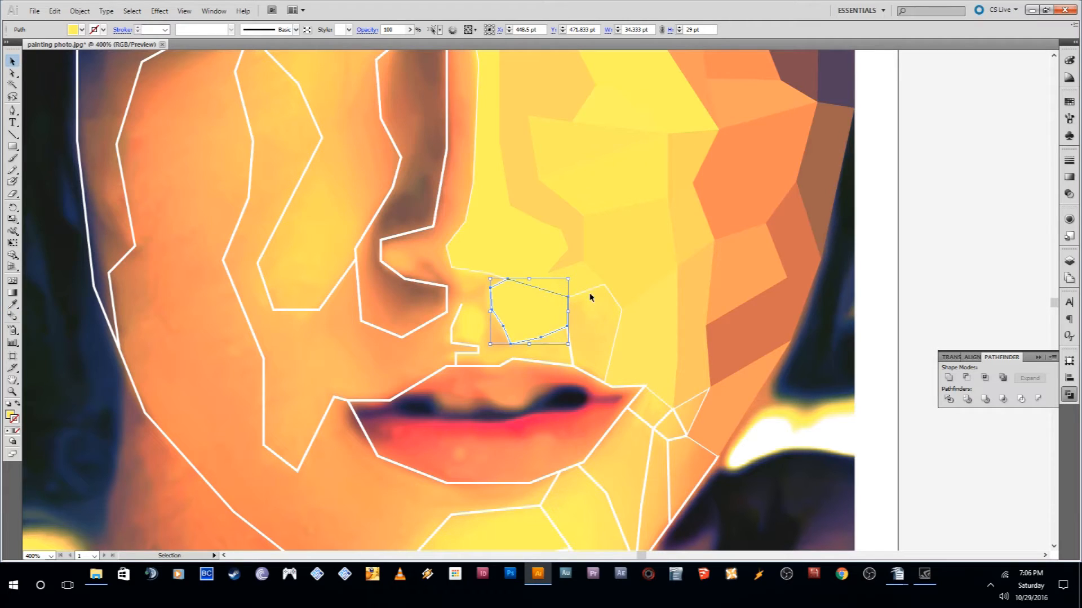
{"action": "left_click_drag", "start_coordinate": [600, 302], "coordinate": [620, 296]}
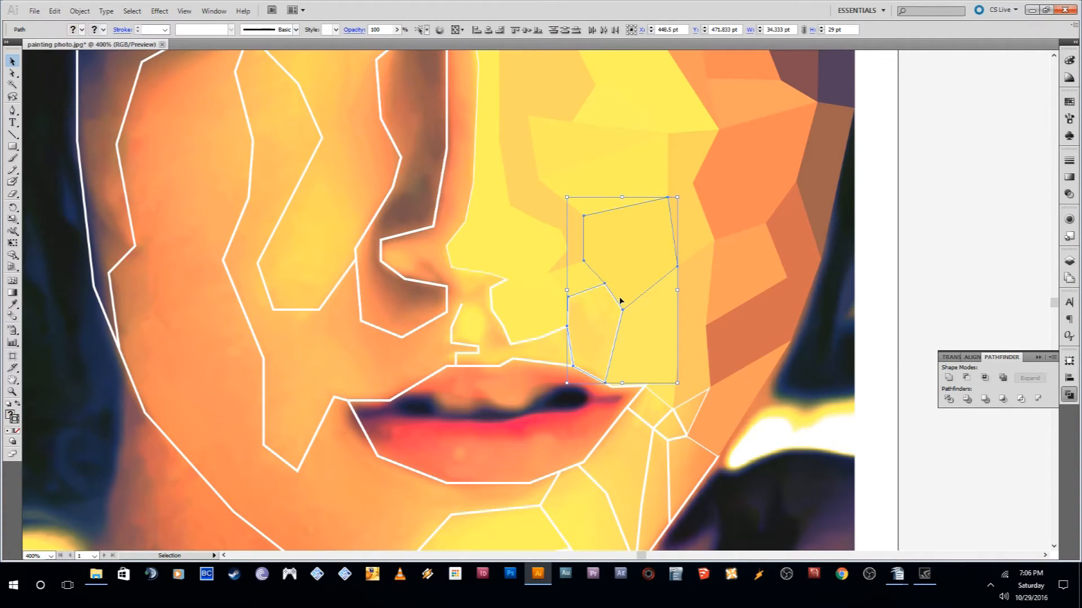
{"action": "key", "text": "i"}
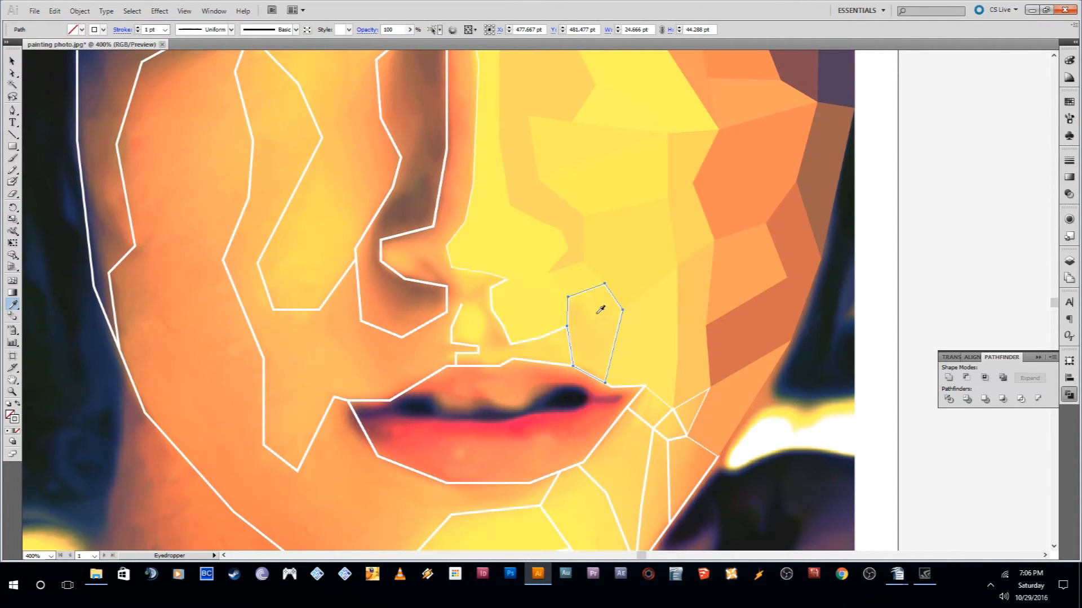
{"action": "left_click", "coordinate": [597, 317]}
{"action": "scroll", "coordinate": [597, 317], "scroll_direction": "down", "scroll_amount": 2}
{"action": "key", "text": "v"}
- Fill the facet at the right mouth corner and the small facet next to it with light orange-yellow sampled from the photo
{"action": "left_click", "coordinate": [633, 372]}
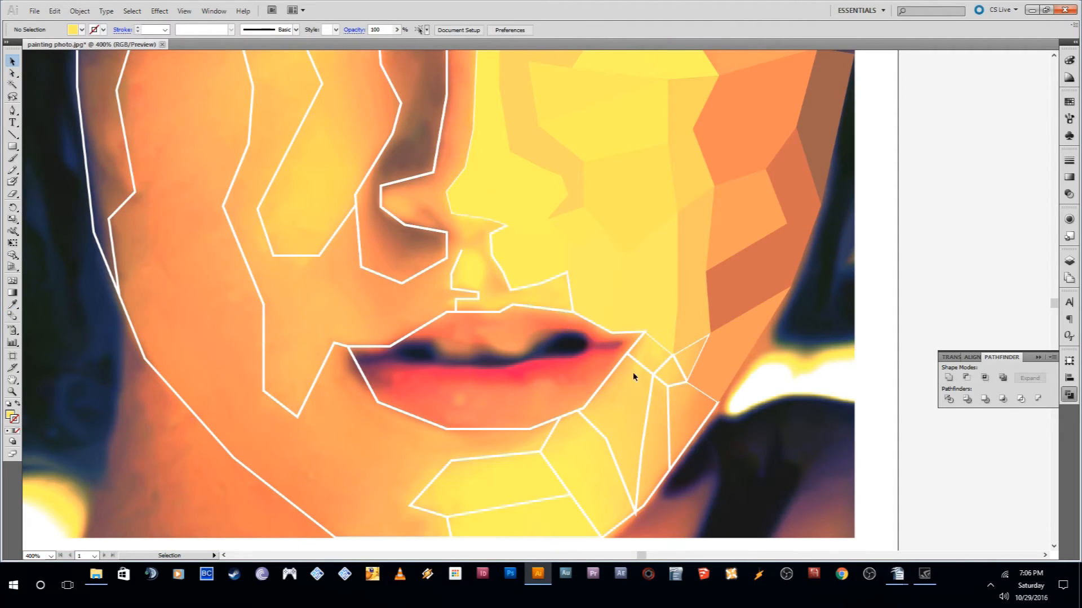
{"action": "left_click", "coordinate": [637, 362]}
{"action": "key", "text": "i"}
{"action": "left_click", "coordinate": [645, 353]}
{"action": "key", "text": "v"}
{"action": "left_click", "coordinate": [681, 369]}
{"action": "key", "text": "i"}
{"action": "left_click", "coordinate": [674, 371]}
{"action": "key", "text": "v"}
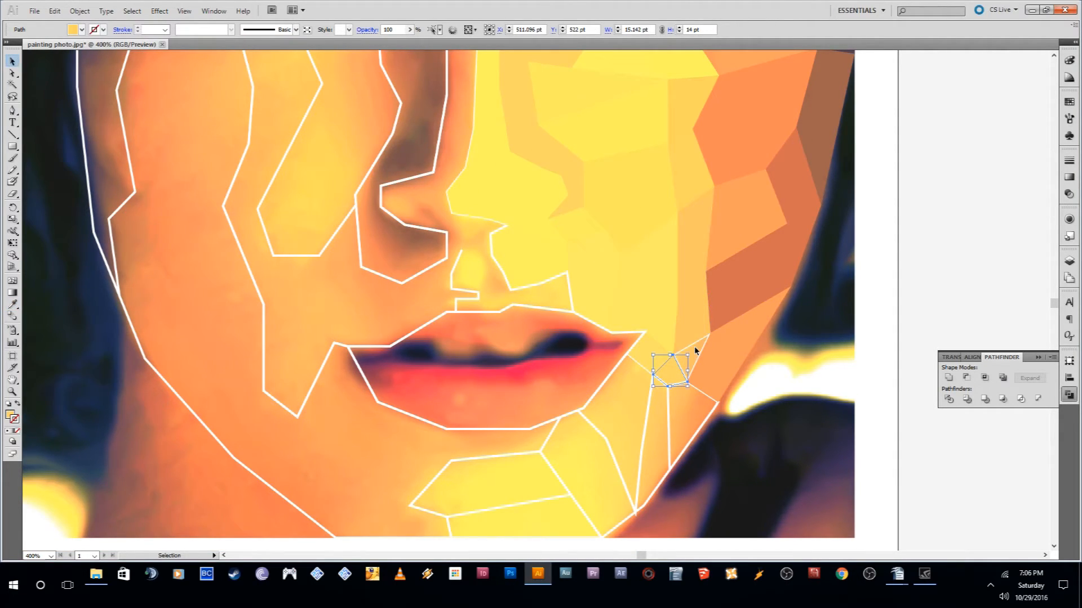
- Fill the small triangle between the mouth-corner facets and the orange jaw facet with light orange sampled from the photo
{"action": "left_click", "coordinate": [686, 334]}
{"action": "left_click", "coordinate": [686, 355]}
{"action": "key", "text": "i"}
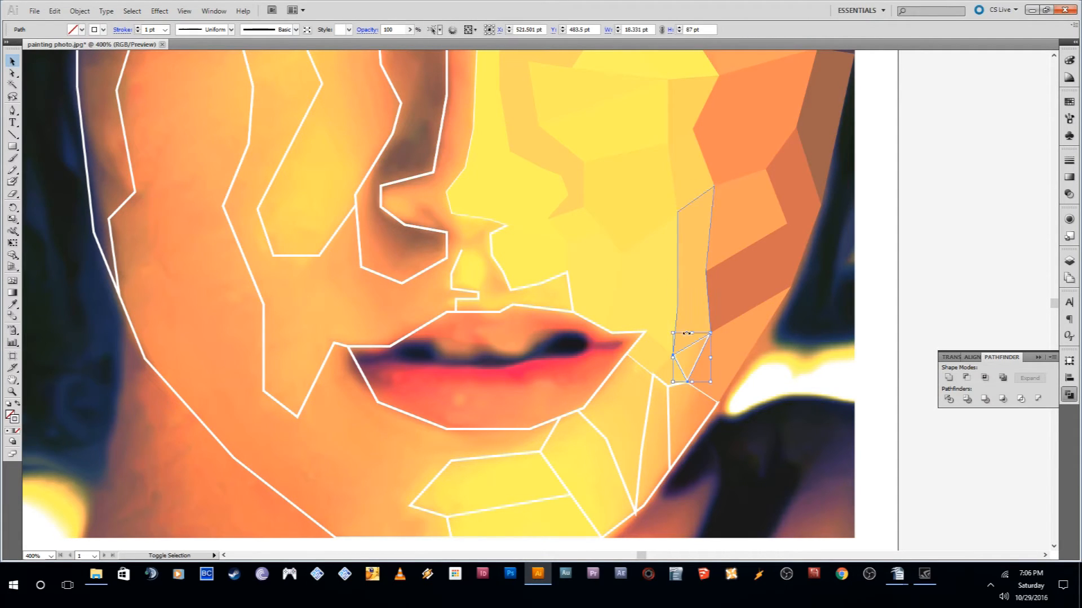
{"action": "left_click", "coordinate": [685, 358]}
{"action": "key", "text": "v"}
- Fill the large connected shape covering the jaw, chin and left cheek with light orange sampled from the photo
{"action": "scroll", "coordinate": [684, 379], "scroll_direction": "down", "scroll_amount": 2}
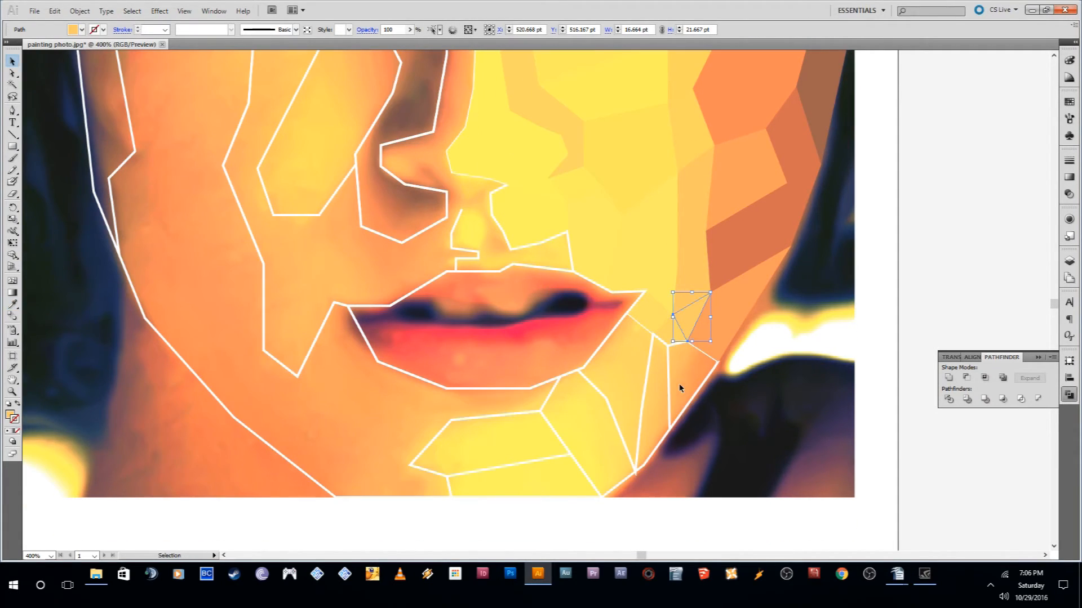
{"action": "left_click", "coordinate": [670, 385]}
{"action": "key", "text": "i"}
{"action": "left_click", "coordinate": [684, 378]}
{"action": "key", "text": "v"}
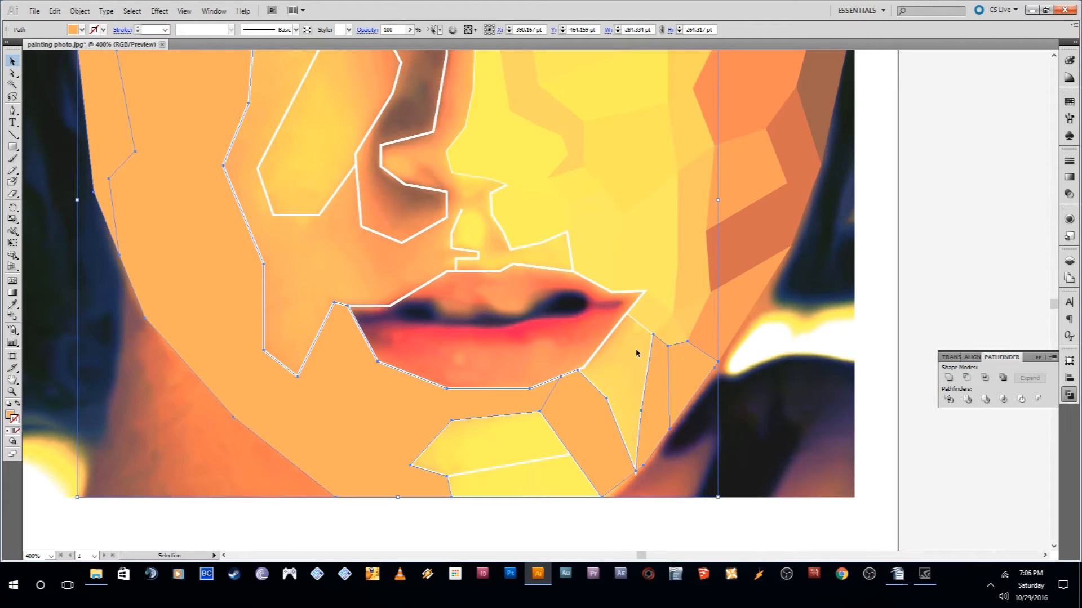
- Try filling the lips outline with red sampled from the photo, and undo the fill
{"action": "left_click", "coordinate": [607, 333]}
{"action": "key", "text": "i"}
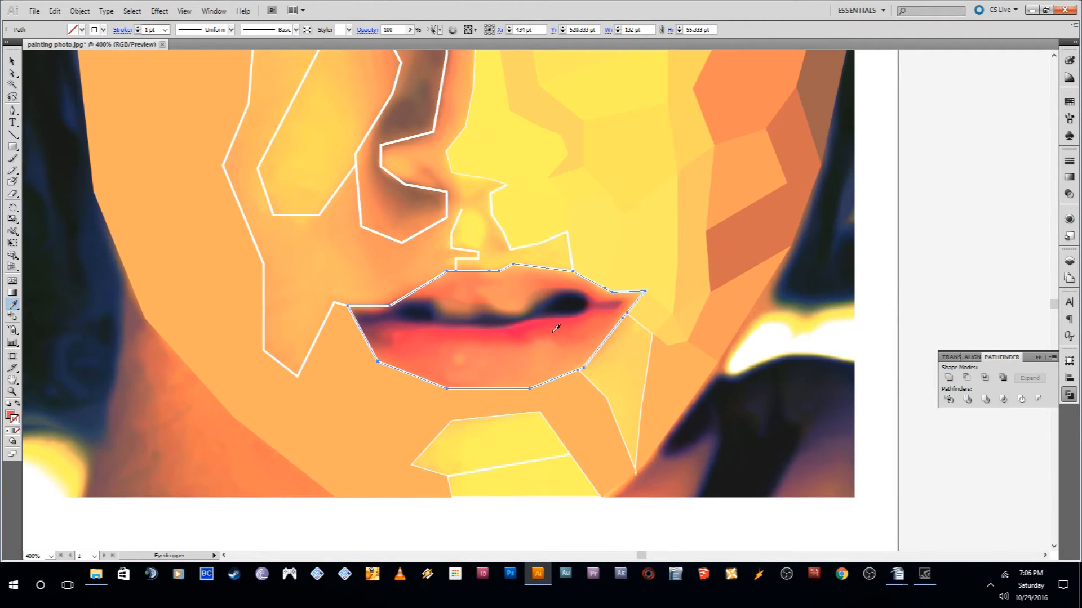
{"action": "left_click", "coordinate": [555, 328]}
{"action": "key", "text": "ctrl+z"}
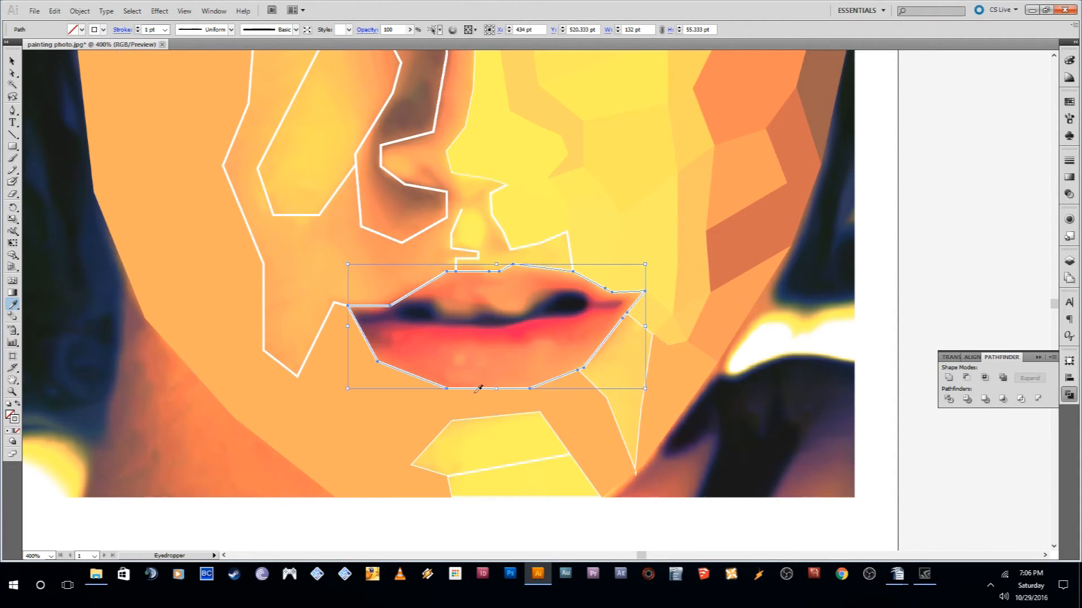
- Fill the unfilled facets on the chin with yellow sampled from the photo
{"action": "key", "text": "v"}
{"action": "left_click", "coordinate": [525, 467]}
{"action": "key", "text": "i"}
{"action": "left_click", "coordinate": [527, 462]}
- Fill the small facet beside the right eye's outer corner with dark purple sampled from the photo, and deselect it
{"action": "scroll", "coordinate": [551, 471], "scroll_direction": "up", "scroll_amount": 2}
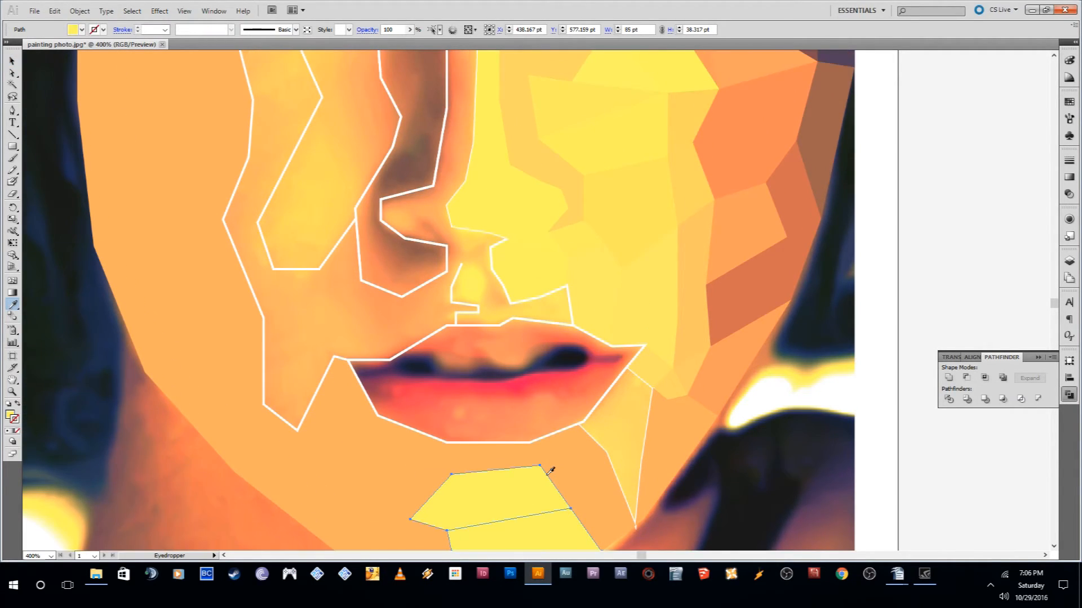
{"action": "scroll", "coordinate": [551, 471], "scroll_direction": "down", "scroll_amount": 2}
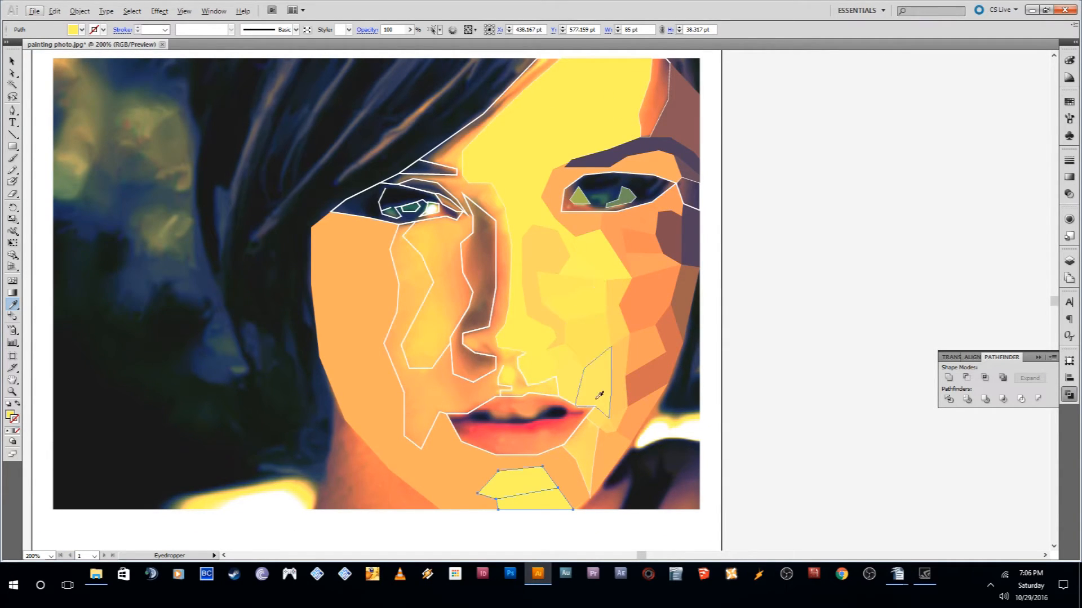
{"action": "scroll", "coordinate": [657, 202], "scroll_direction": "up", "scroll_amount": 3}
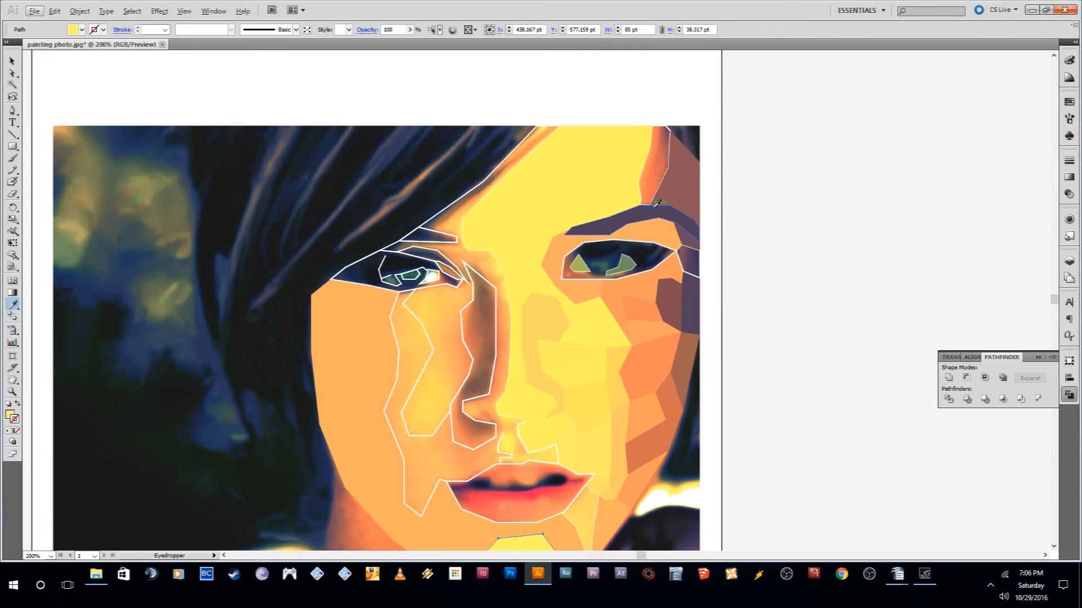
{"action": "key", "text": "v"}
{"action": "left_click", "coordinate": [683, 271]}
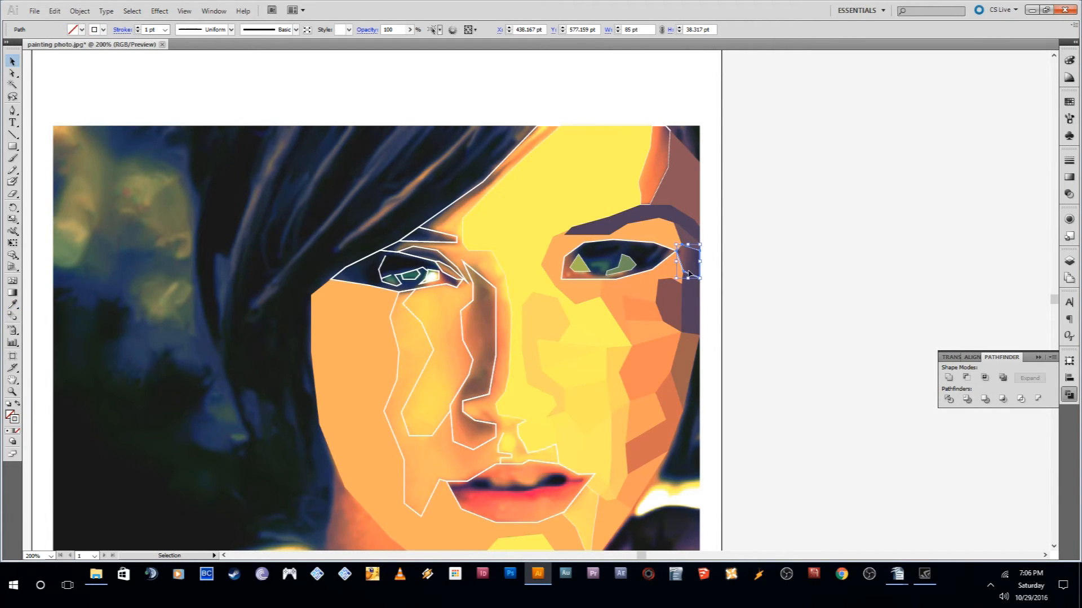
{"action": "key", "text": "i"}
{"action": "left_click", "coordinate": [692, 259]}
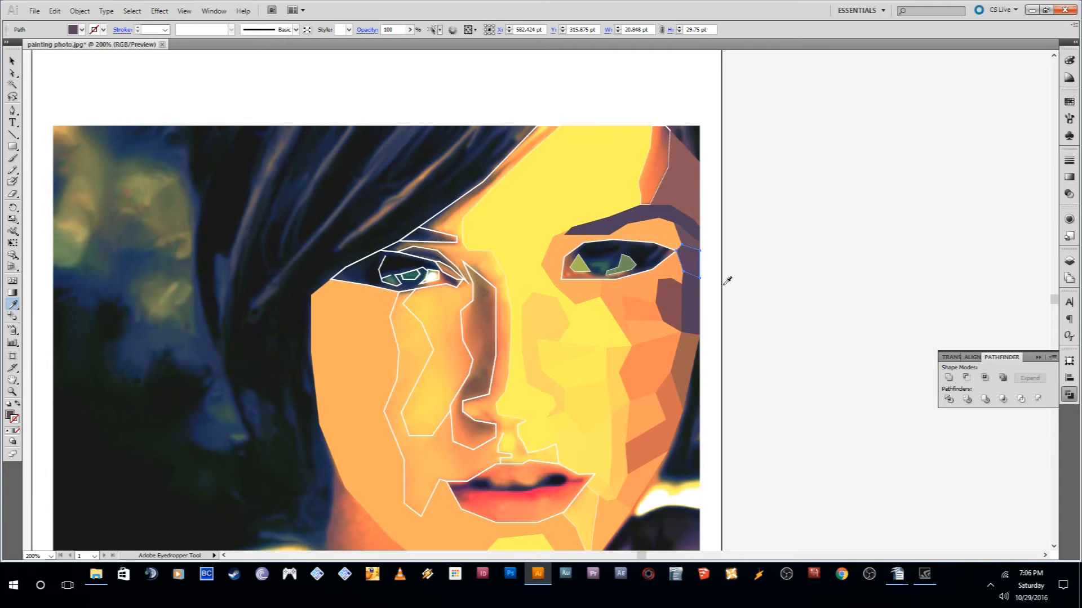
{"action": "key", "text": "v"}
{"action": "left_click", "coordinate": [732, 319]}
- Fill the narrow strip between the yellow forehead and the brown temple area with orange sampled from the photo, and deselect it
{"action": "scroll", "coordinate": [732, 319], "scroll_direction": "down", "scroll_amount": 3}
{"action": "key", "text": "ctrl+1"}
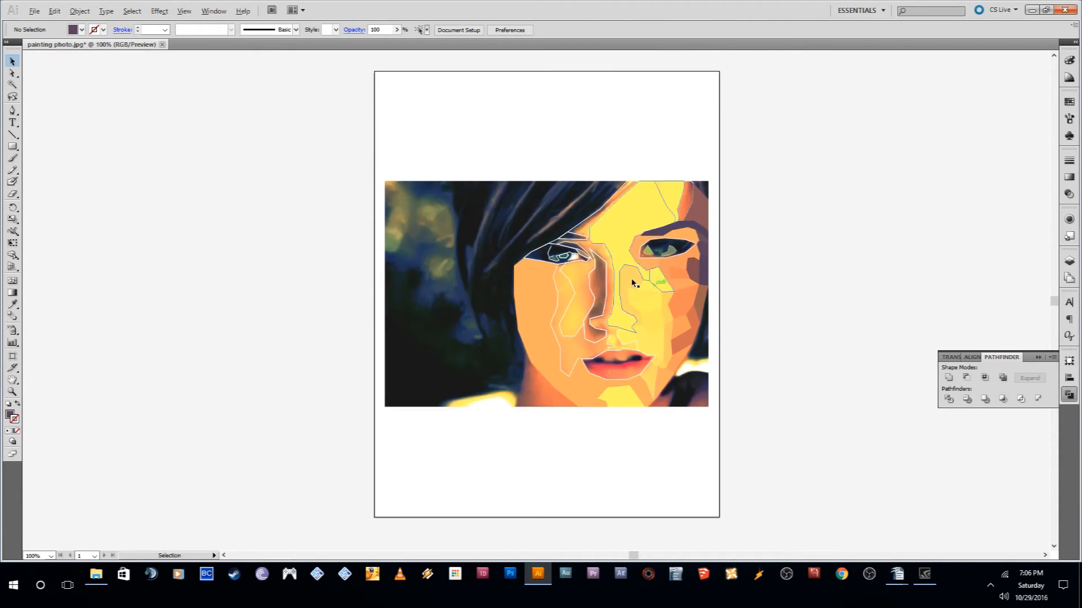
{"action": "scroll", "coordinate": [659, 290], "scroll_direction": "up", "scroll_amount": 2}
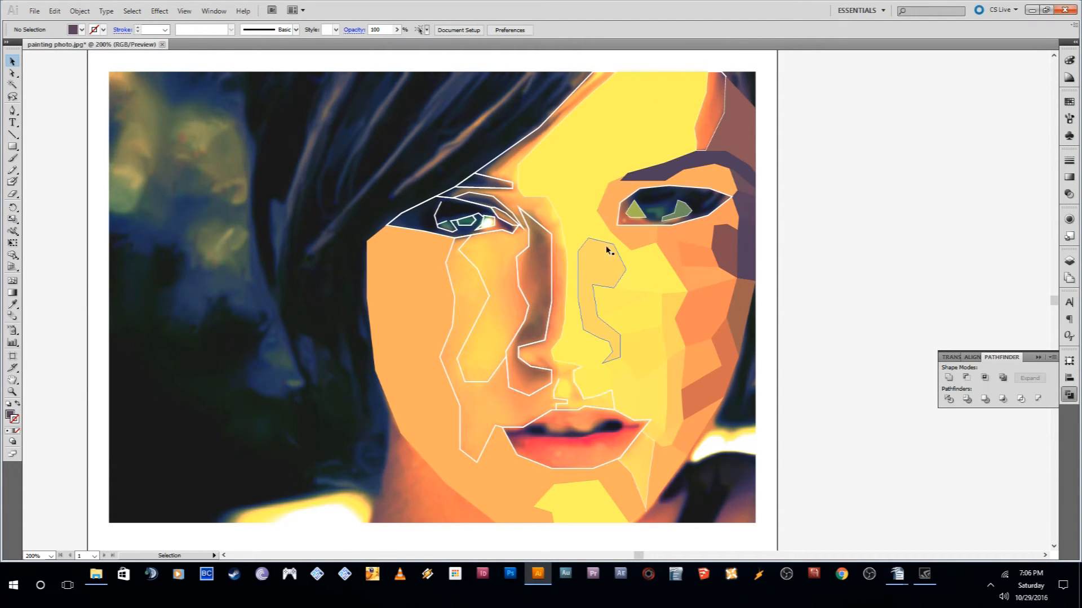
{"action": "scroll", "coordinate": [694, 123], "scroll_direction": "up", "scroll_amount": 2}
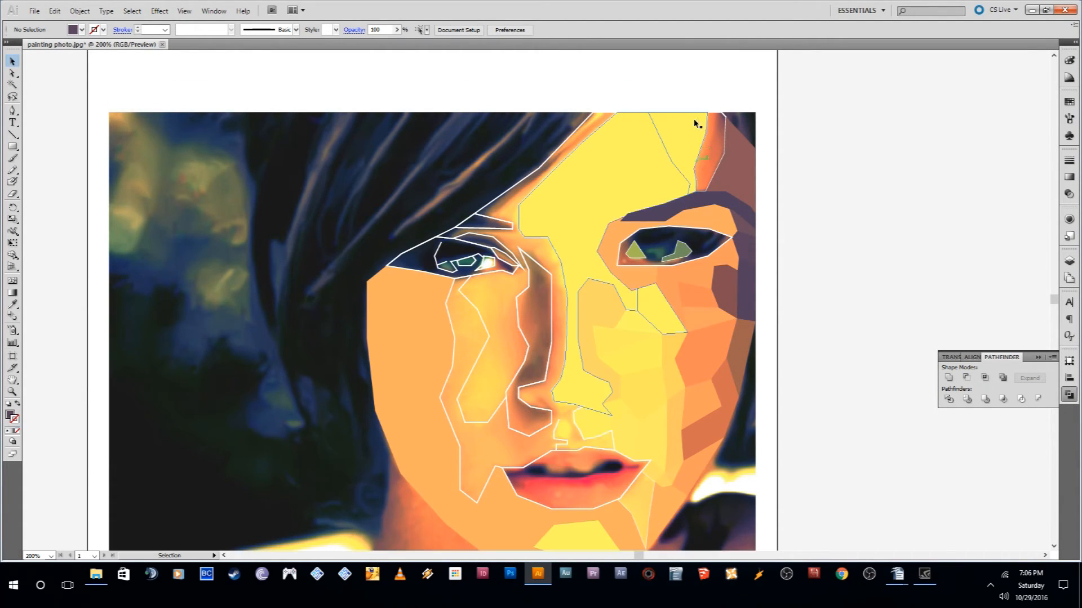
{"action": "left_click", "coordinate": [727, 147]}
{"action": "left_click", "coordinate": [707, 154]}
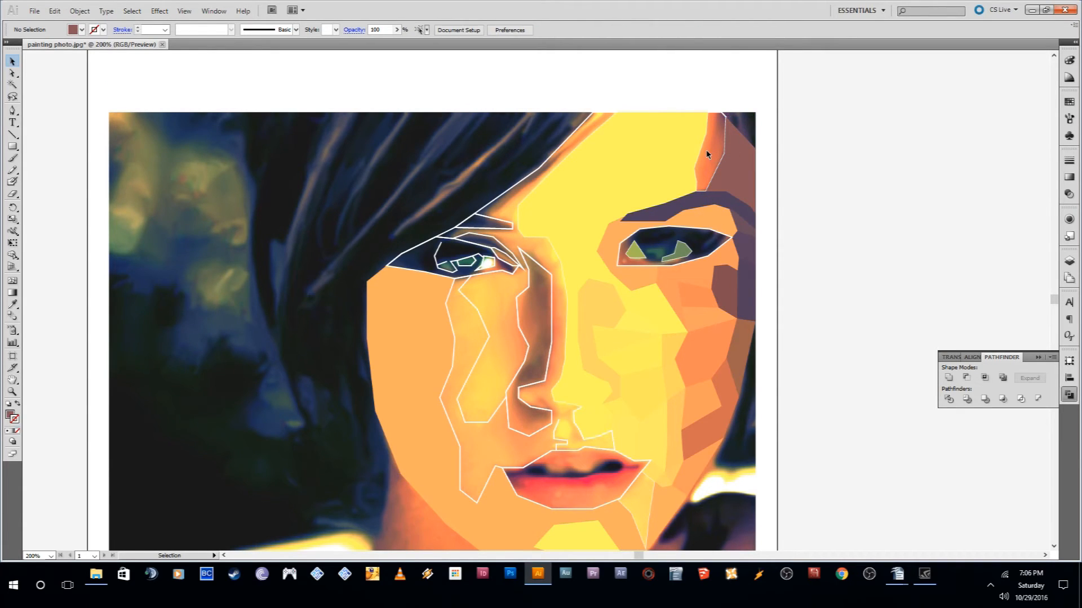
{"action": "left_click_drag", "start_coordinate": [692, 144], "coordinate": [692, 145]}
{"action": "left_click", "coordinate": [692, 145], "text": "shift"}
{"action": "key", "text": "i"}
{"action": "left_click", "coordinate": [720, 152]}
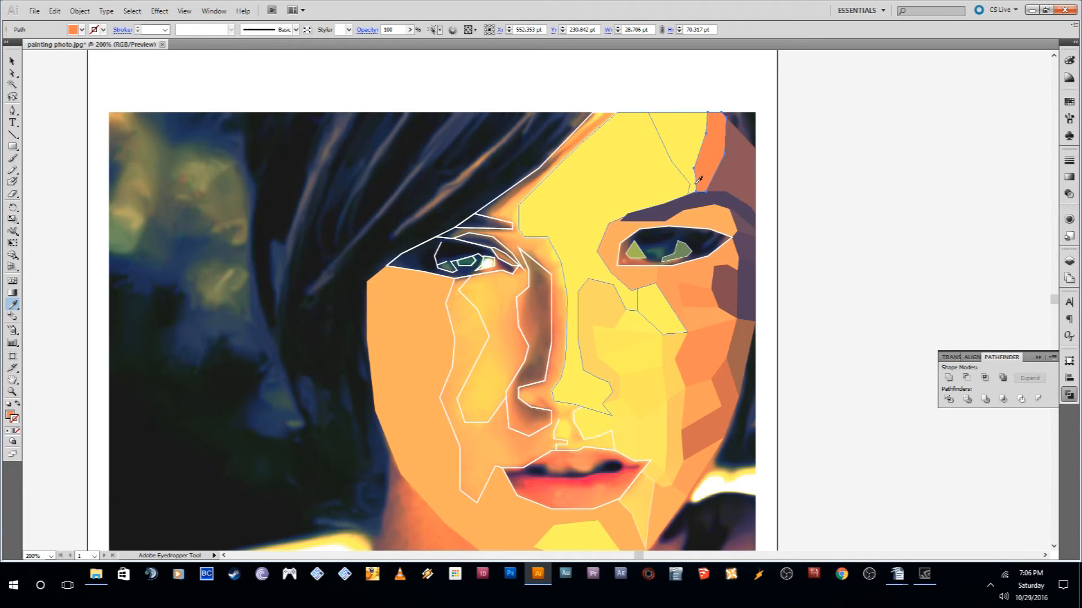
{"action": "key", "text": "v"}
{"action": "left_click", "coordinate": [804, 237]}
{"action": "scroll", "coordinate": [807, 241], "scroll_direction": "down", "scroll_amount": 2}
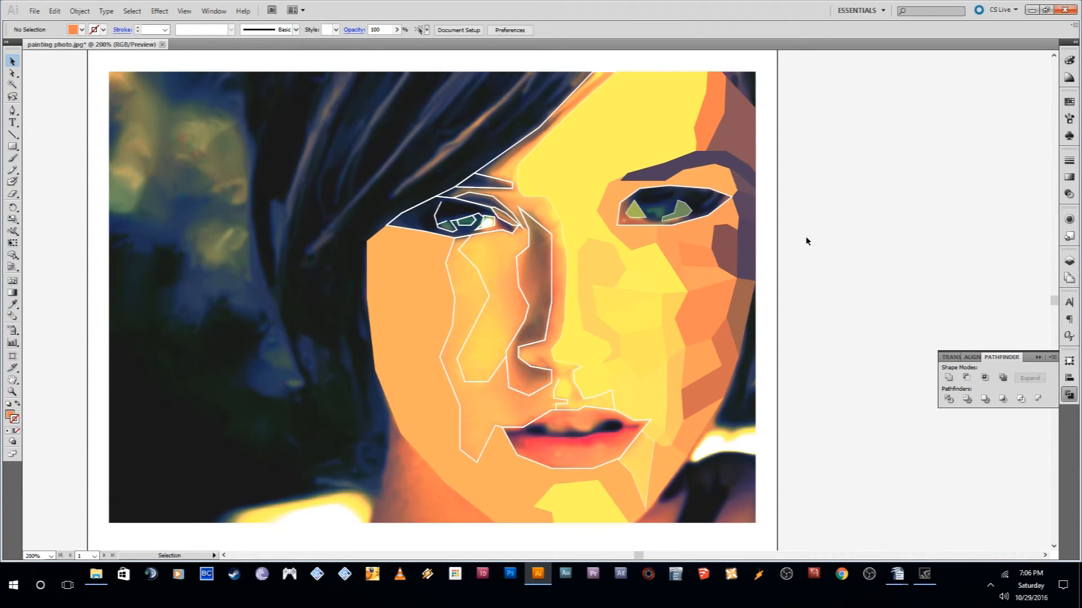
{"action": "scroll", "coordinate": [774, 246], "scroll_direction": "up", "scroll_amount": 2}
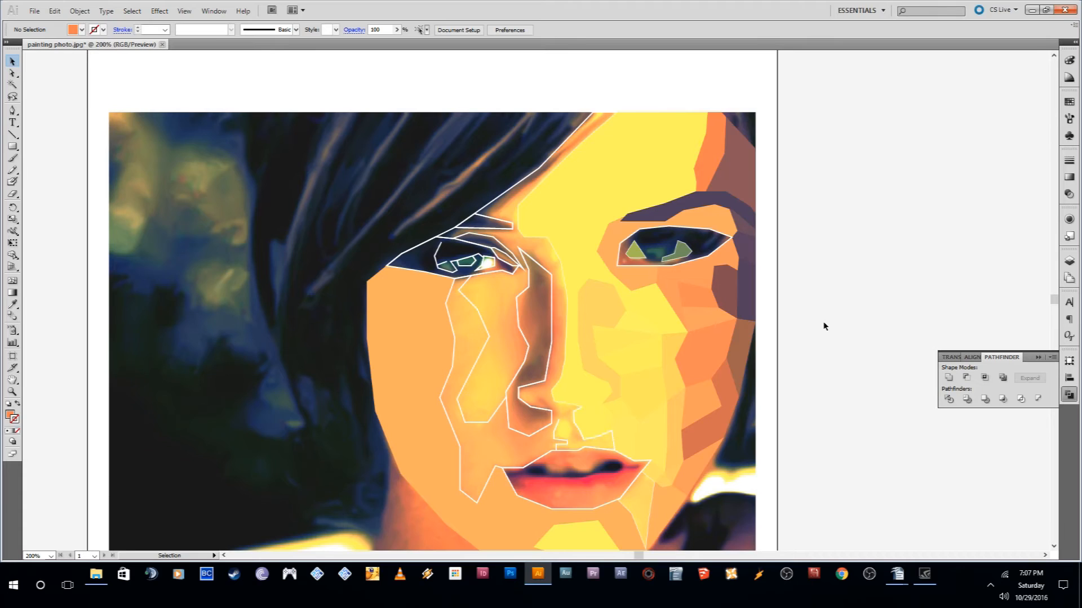
{"action": "scroll", "coordinate": [823, 326], "scroll_direction": "down", "scroll_amount": 2}
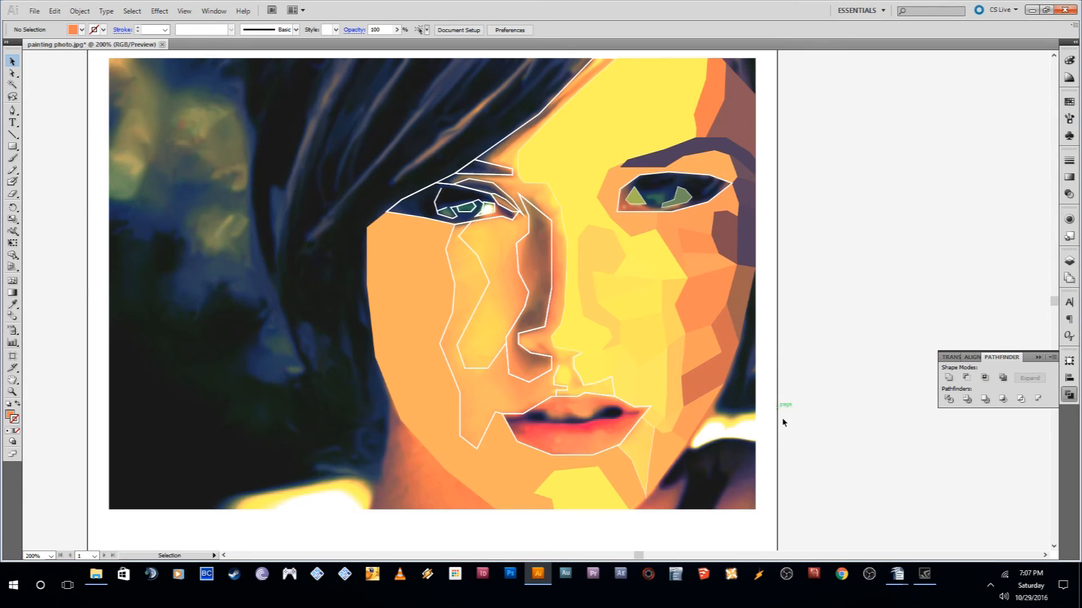
{"action": "scroll", "coordinate": [781, 419], "scroll_direction": "up", "scroll_amount": 3}
{"action": "scroll", "coordinate": [781, 419], "scroll_direction": "down", "scroll_amount": 2}
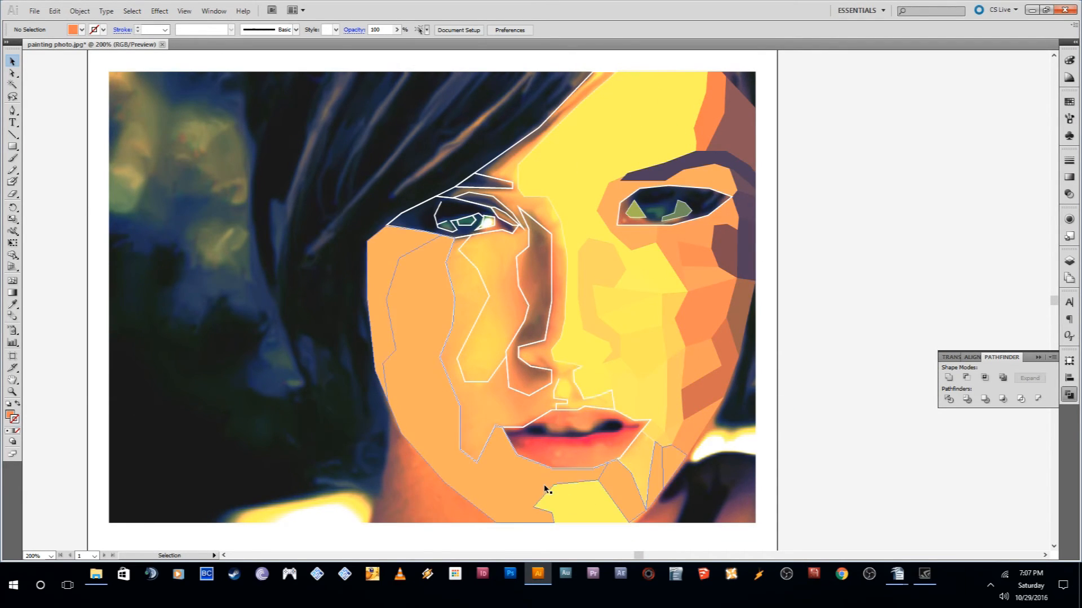
- Start a web export of the artwork as a Medium-quality JPEG, and cancel it before saving
{"action": "left_click", "coordinate": [33, 11]}
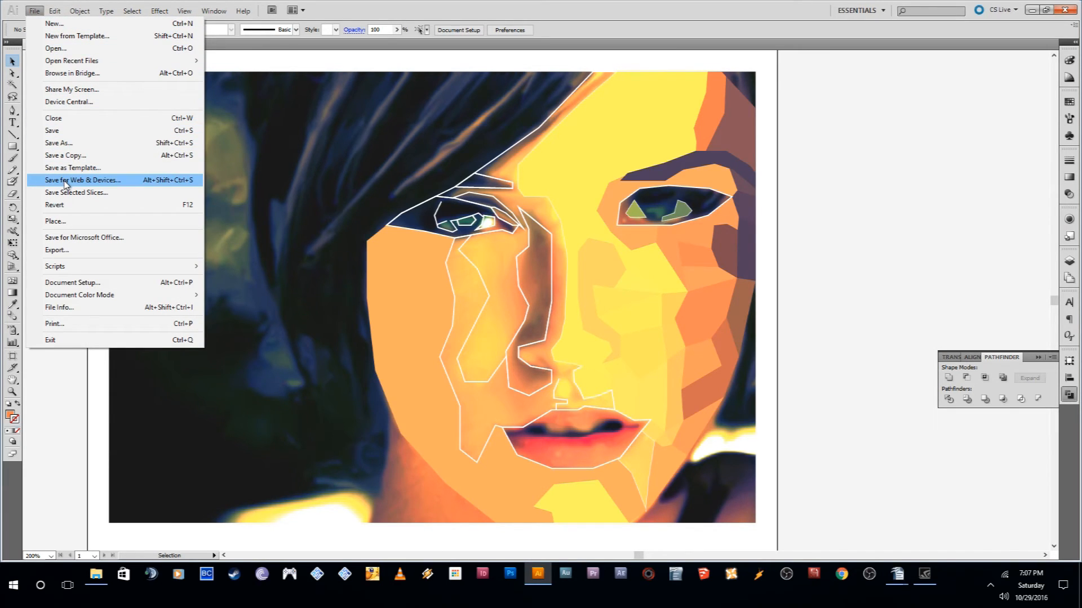
{"action": "left_click", "coordinate": [99, 182]}
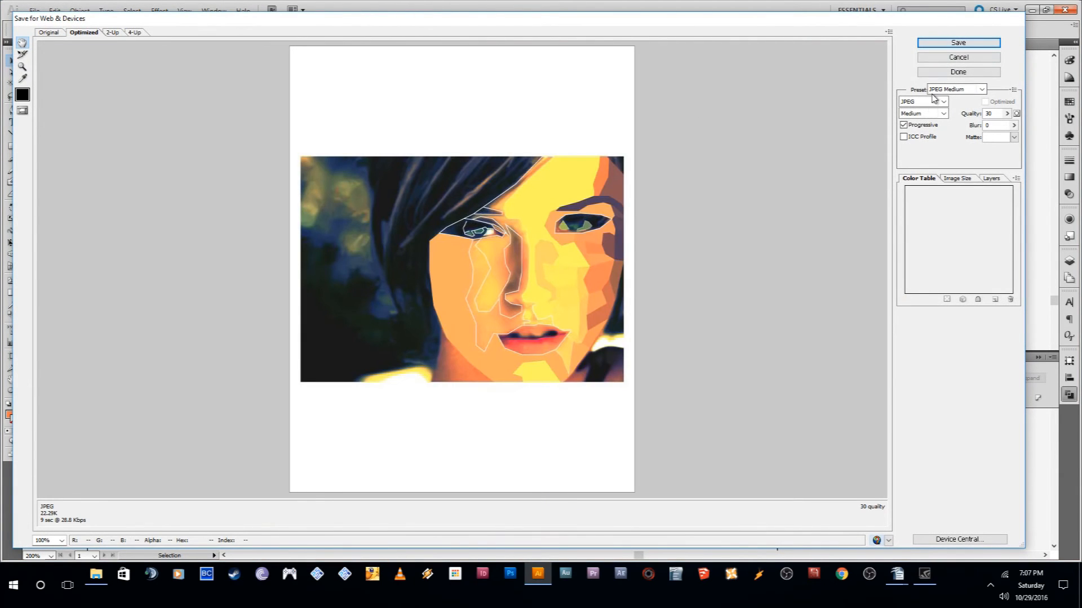
{"action": "left_click", "coordinate": [934, 101]}
{"action": "left_click", "coordinate": [904, 106]}
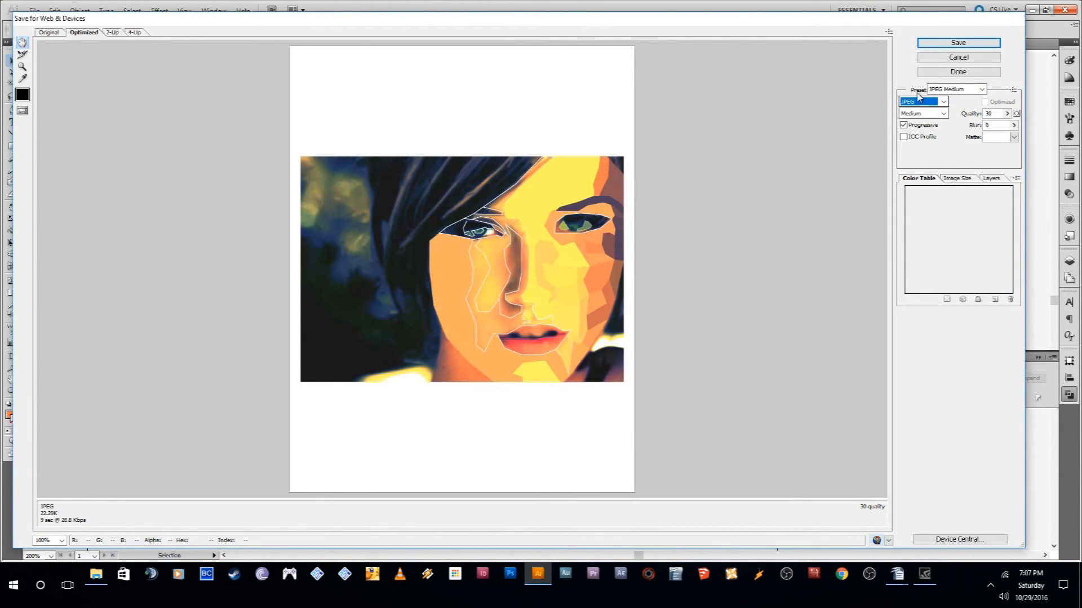
{"action": "left_click", "coordinate": [923, 98]}
{"action": "left_click", "coordinate": [913, 107]}
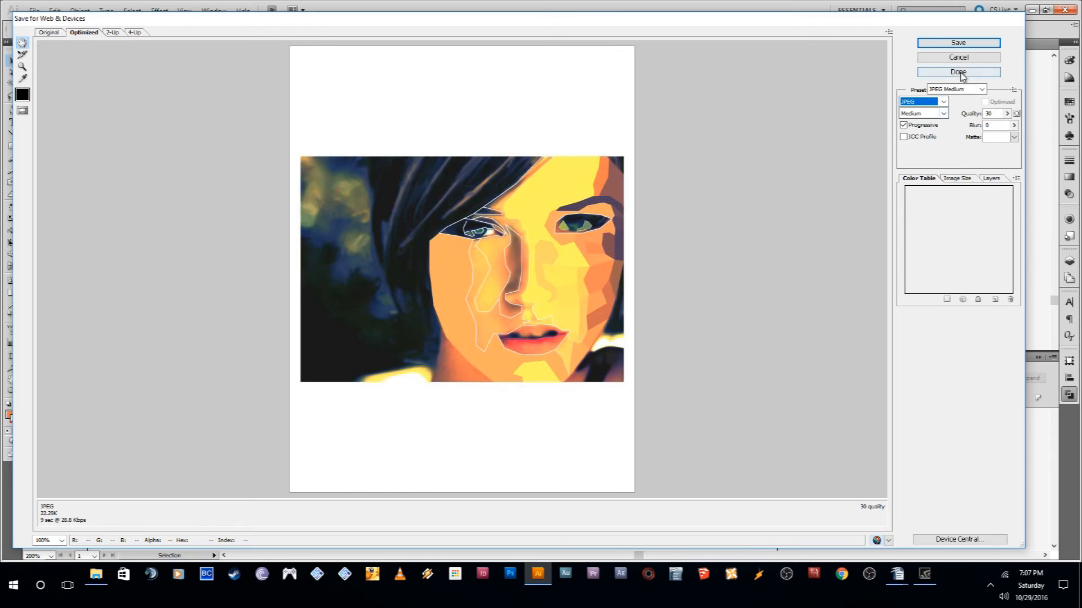
{"action": "left_click", "coordinate": [958, 43]}
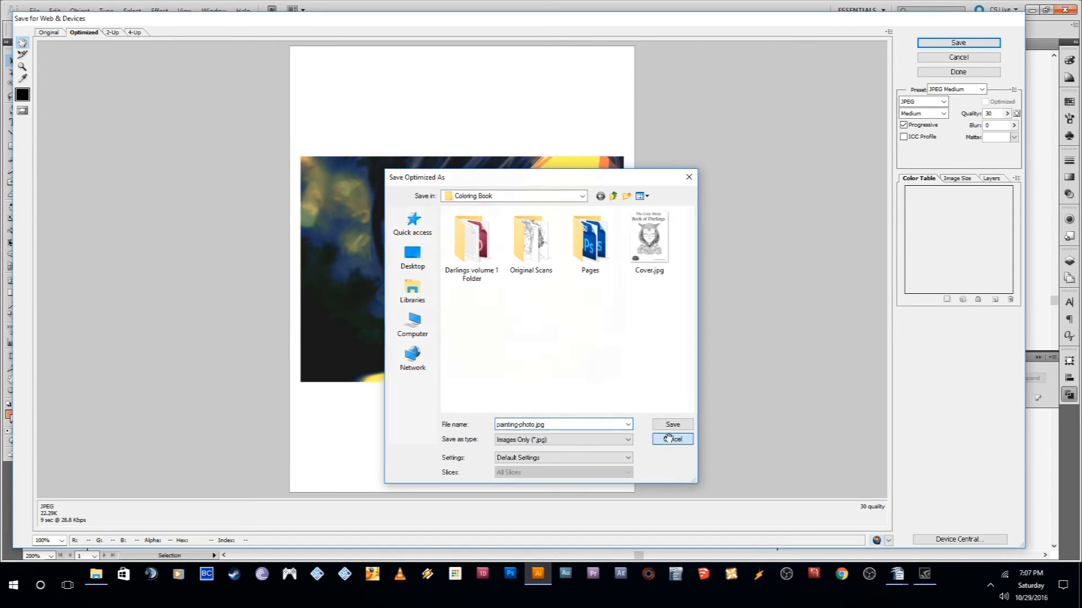
{"action": "left_click", "coordinate": [671, 440]}
{"action": "left_click", "coordinate": [958, 57]}
- Fill the facet between the lips' right corner and the chin with yellow-orange sampled from the photo, and deselect it
{"action": "scroll", "coordinate": [804, 437], "scroll_direction": "up", "scroll_amount": 3}
{"action": "scroll", "coordinate": [804, 439], "scroll_direction": "down", "scroll_amount": 6}
{"action": "scroll", "coordinate": [805, 440], "scroll_direction": "up", "scroll_amount": 2}
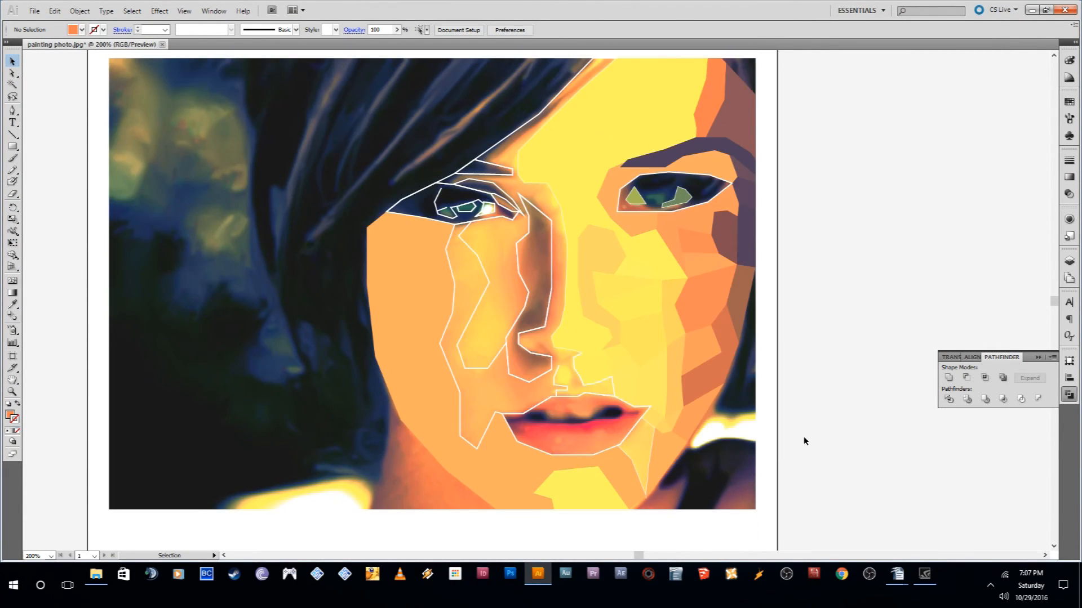
{"action": "scroll", "coordinate": [803, 441], "scroll_direction": "up", "scroll_amount": 2}
{"action": "scroll", "coordinate": [805, 444], "scroll_direction": "down", "scroll_amount": 1}
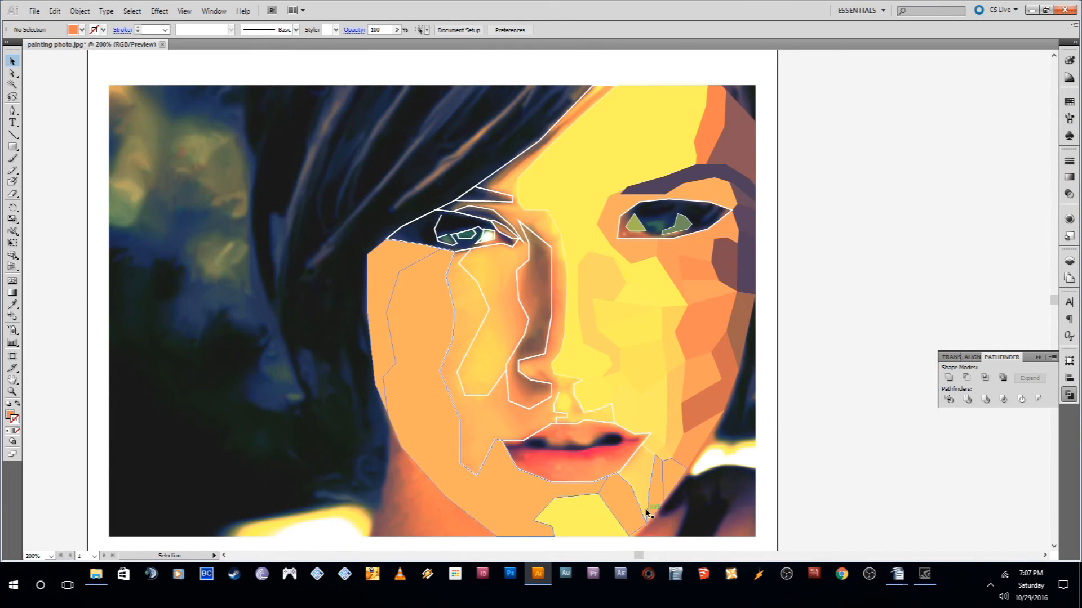
{"action": "left_click", "coordinate": [648, 449]}
{"action": "left_click", "coordinate": [648, 454]}
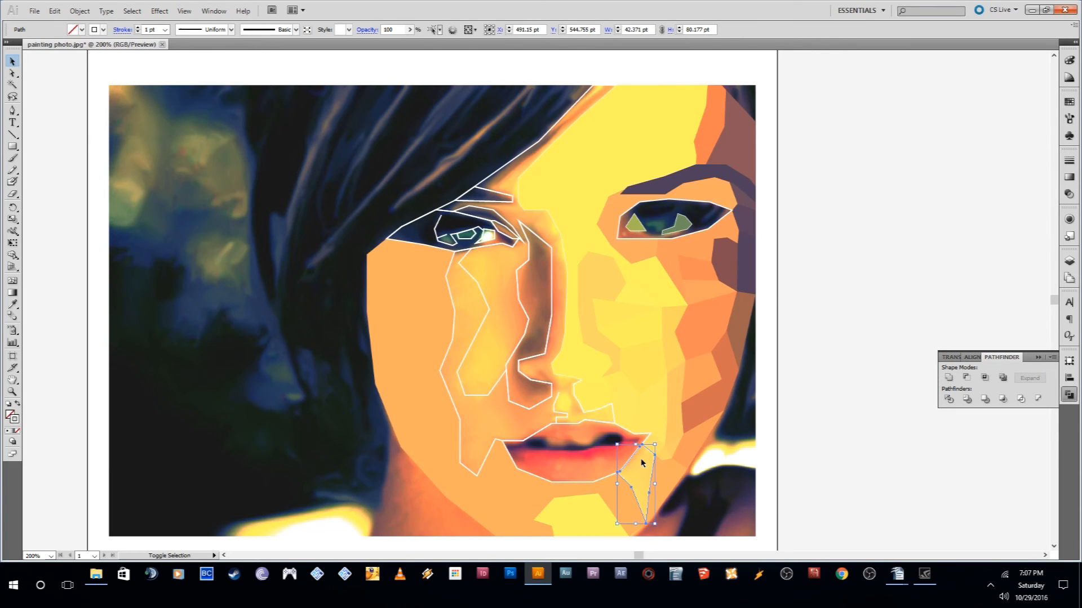
{"action": "key", "text": "i"}
{"action": "left_click", "coordinate": [646, 461]}
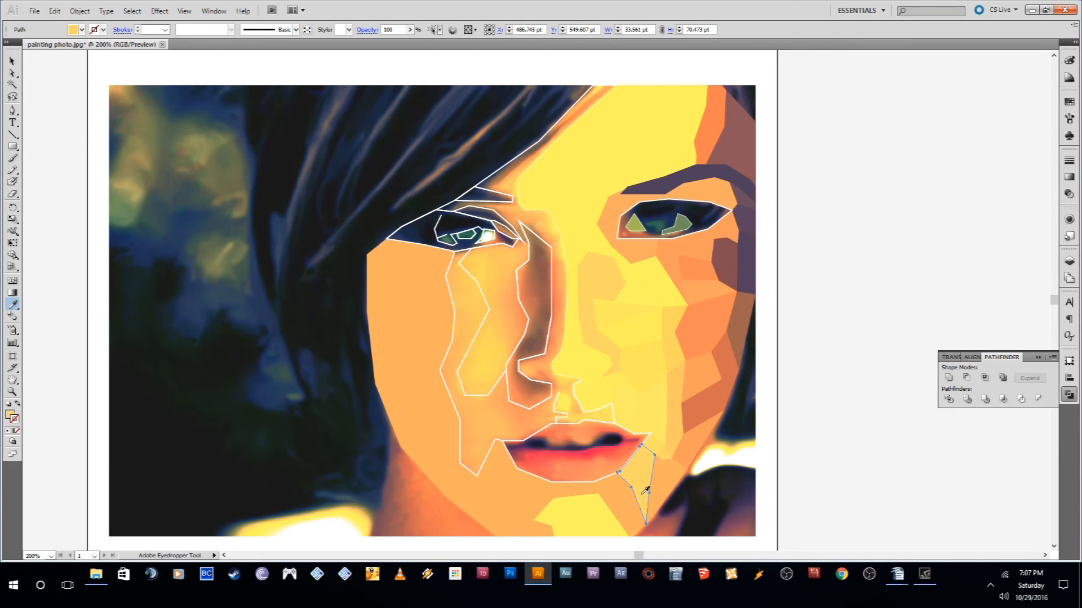
{"action": "key", "text": "v"}
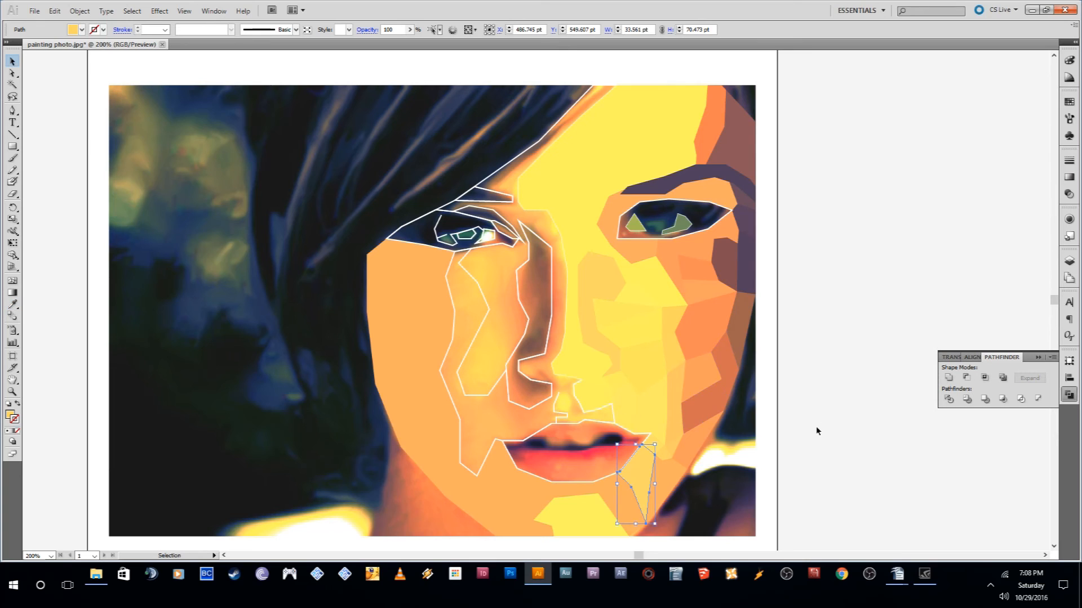
{"action": "left_click", "coordinate": [815, 432]}
- Fill the small eyebrow facet beside the hair with dark blue sampled from the photo, and deselect it
{"action": "scroll", "coordinate": [815, 434], "scroll_direction": "down", "scroll_amount": 2}
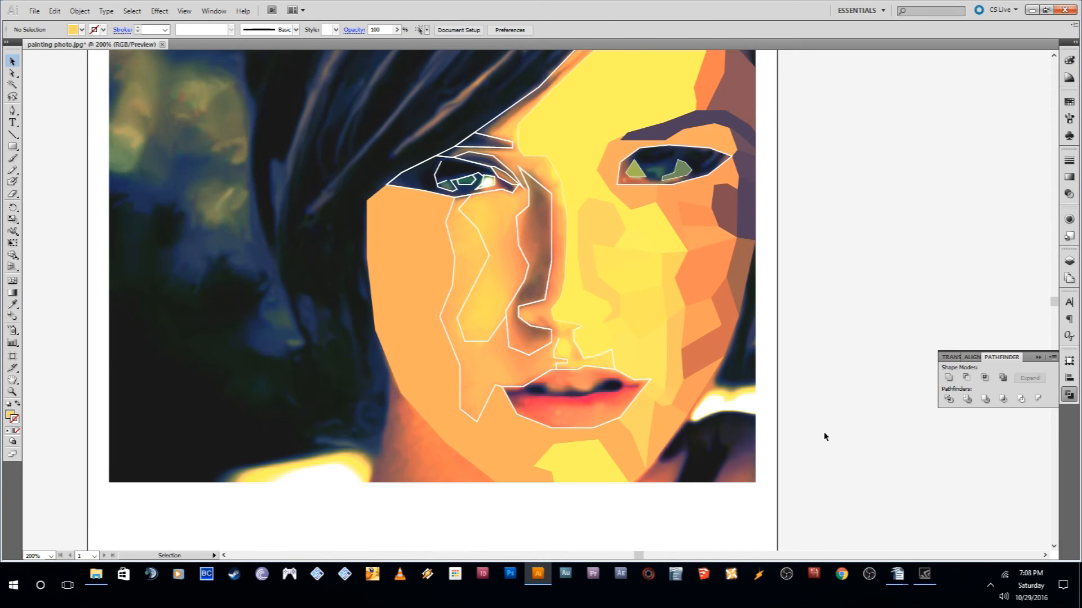
{"action": "scroll", "coordinate": [826, 437], "scroll_direction": "up", "scroll_amount": 2}
{"action": "scroll", "coordinate": [827, 437], "scroll_direction": "up", "scroll_amount": 2}
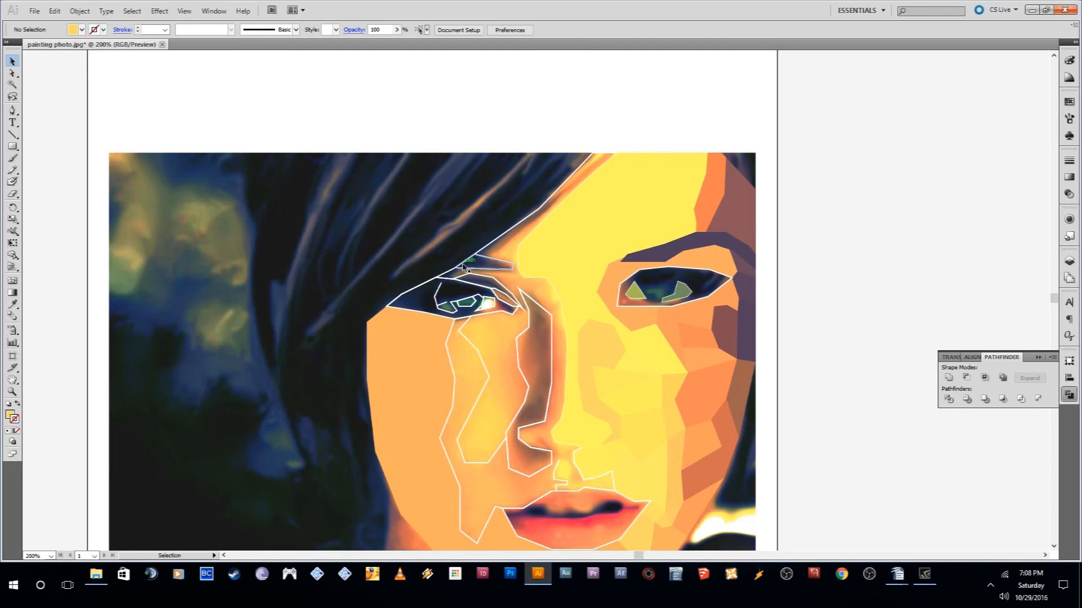
{"action": "left_click", "coordinate": [489, 260]}
{"action": "key", "text": "i"}
{"action": "left_click", "coordinate": [489, 260]}
{"action": "key", "text": "v"}
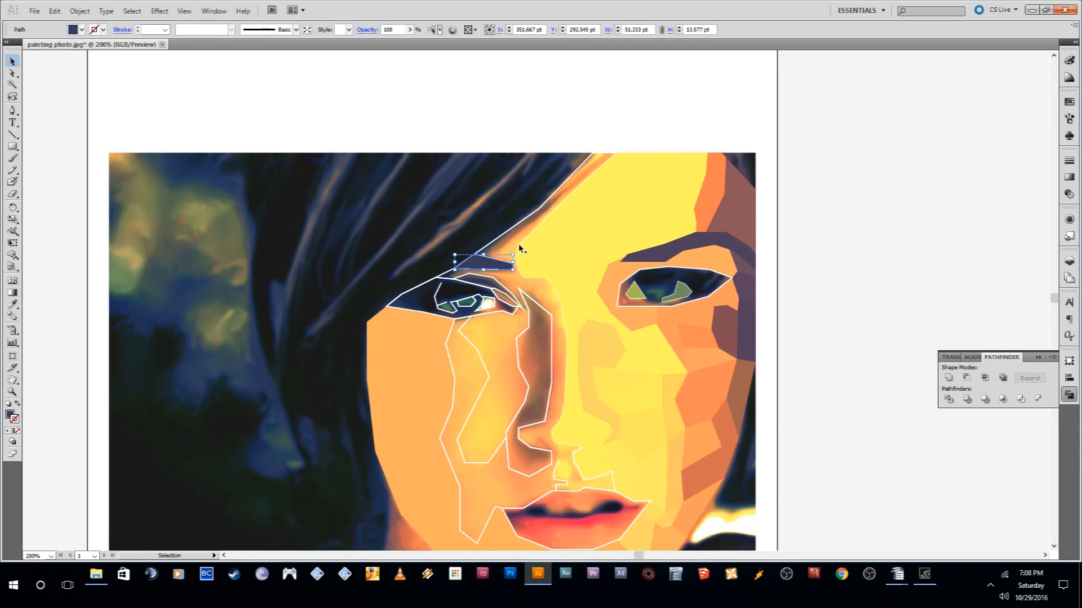
{"action": "left_click", "coordinate": [780, 327]}
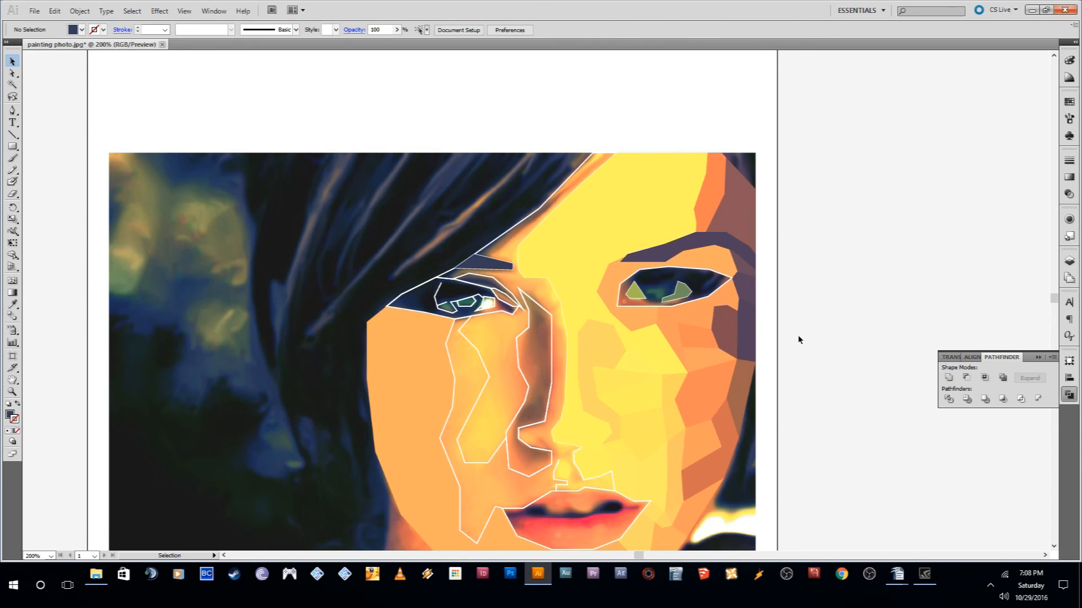
{"action": "scroll", "coordinate": [796, 337], "scroll_direction": "down", "scroll_amount": 3}
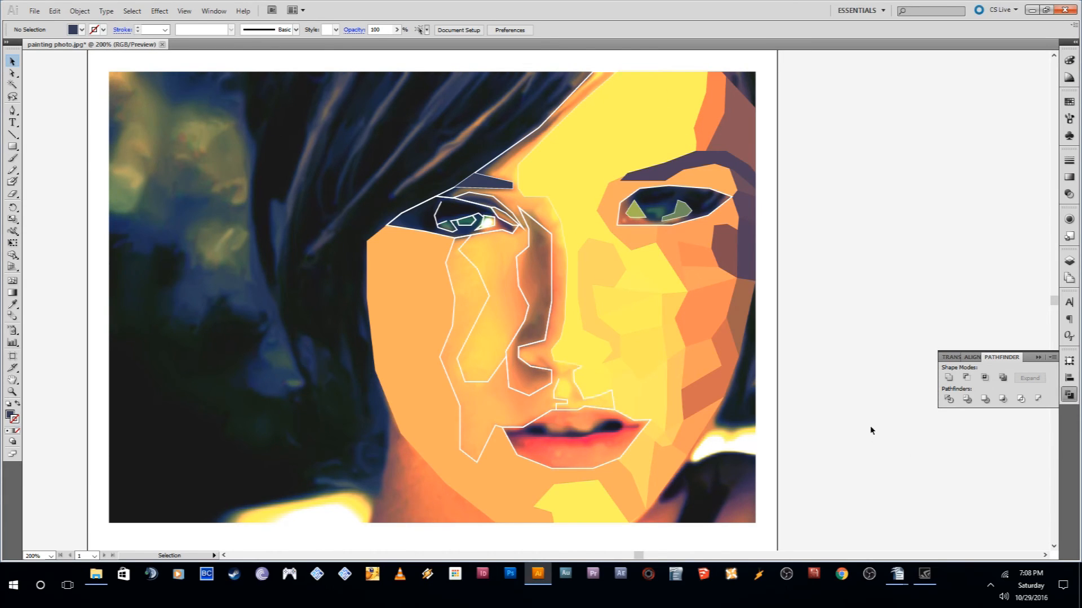
{"action": "scroll", "coordinate": [824, 423], "scroll_direction": "down", "scroll_amount": 1, "text": "alt"}
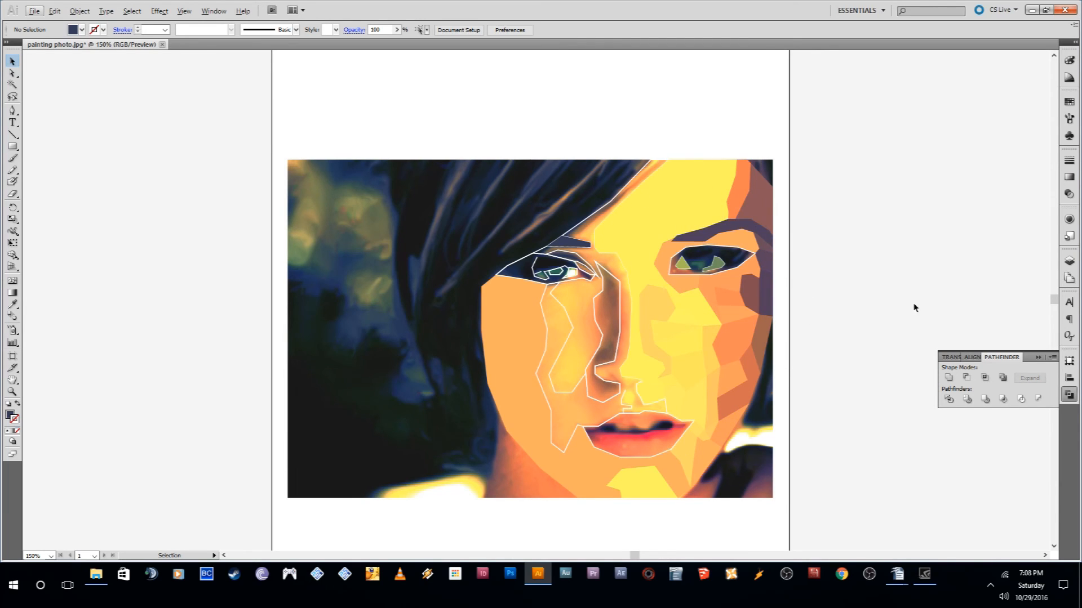
{"action": "left_click", "coordinate": [212, 12]}
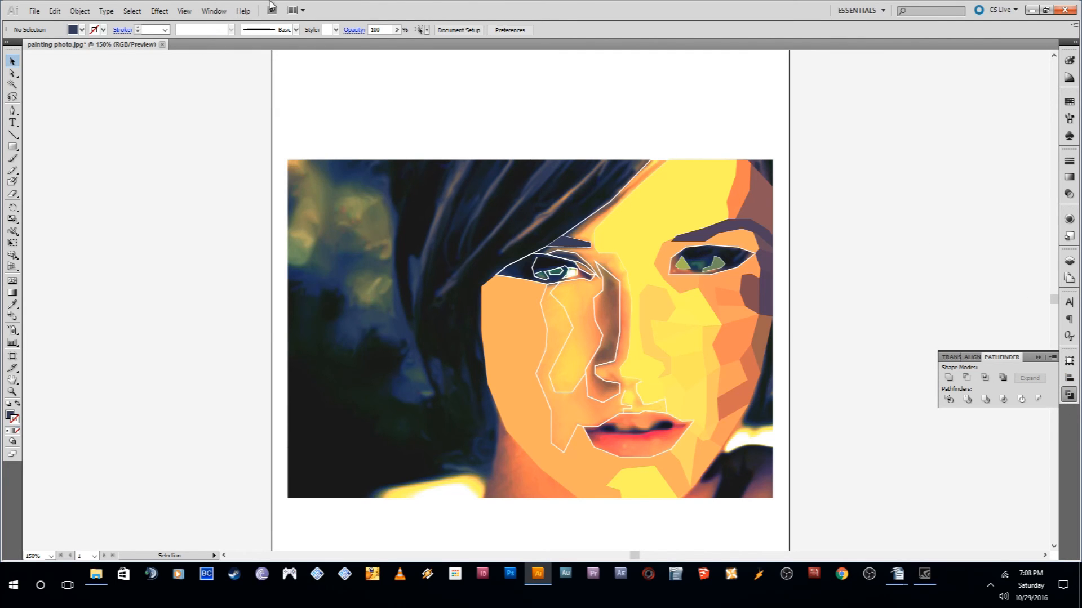
{"action": "left_click", "coordinate": [218, 14]}
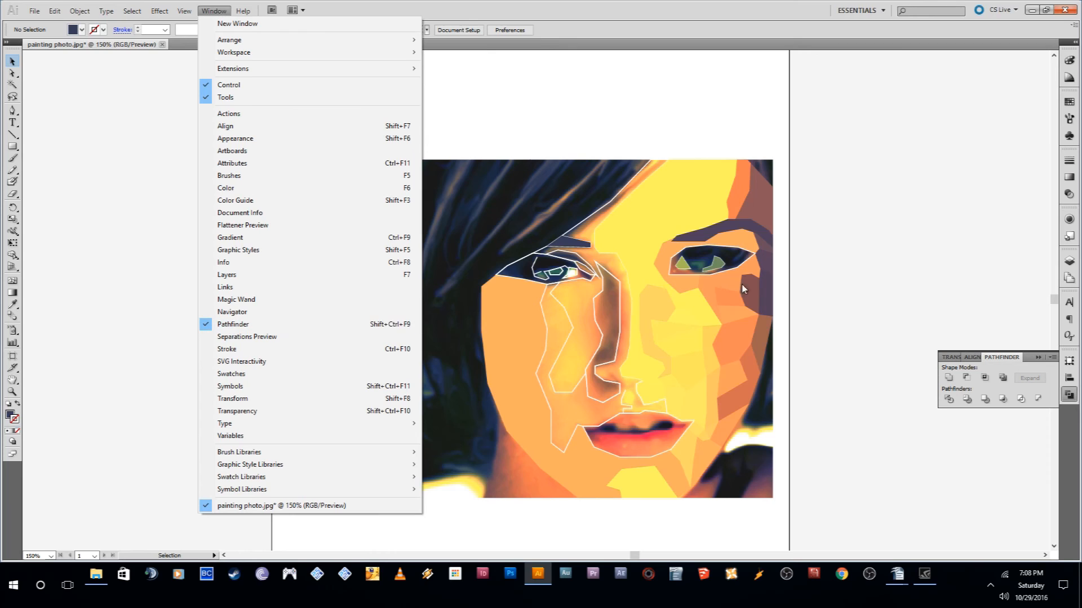
{"action": "left_click", "coordinate": [949, 270]}
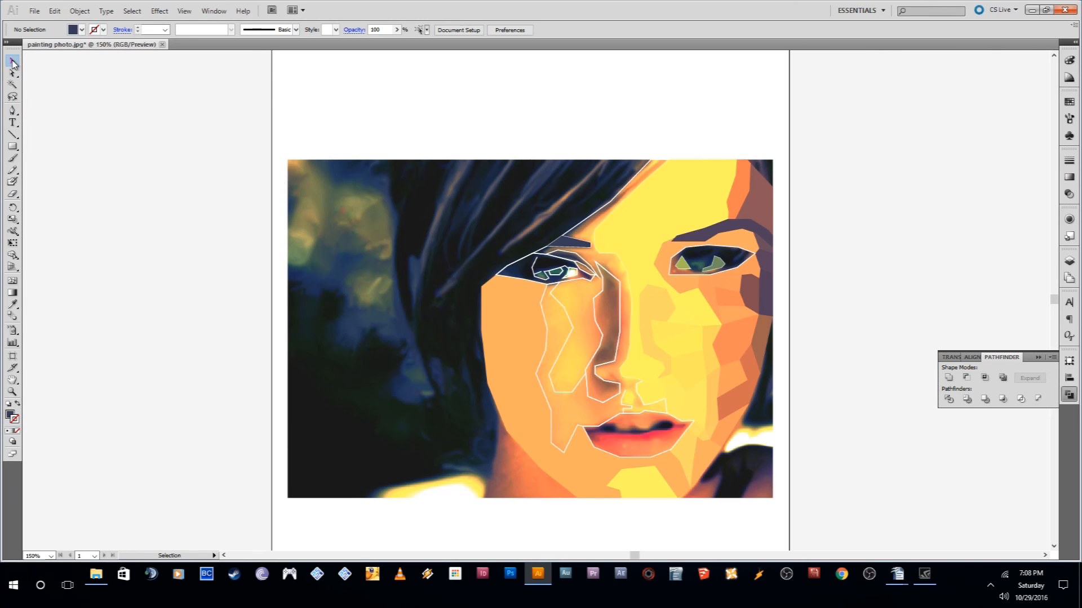
{"action": "left_click_drag", "start_coordinate": [482, 130], "coordinate": [692, 469]}
{"action": "left_click", "coordinate": [227, 108]}
{"action": "left_click", "coordinate": [12, 122]}
{"action": "left_click", "coordinate": [13, 111]}
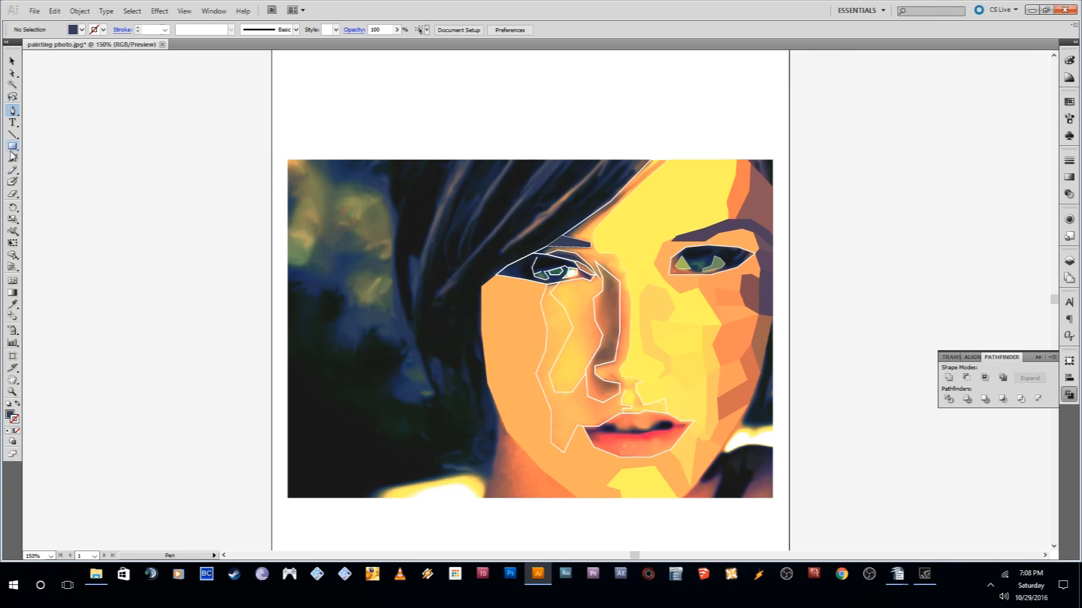
{"action": "left_click", "coordinate": [12, 304]}
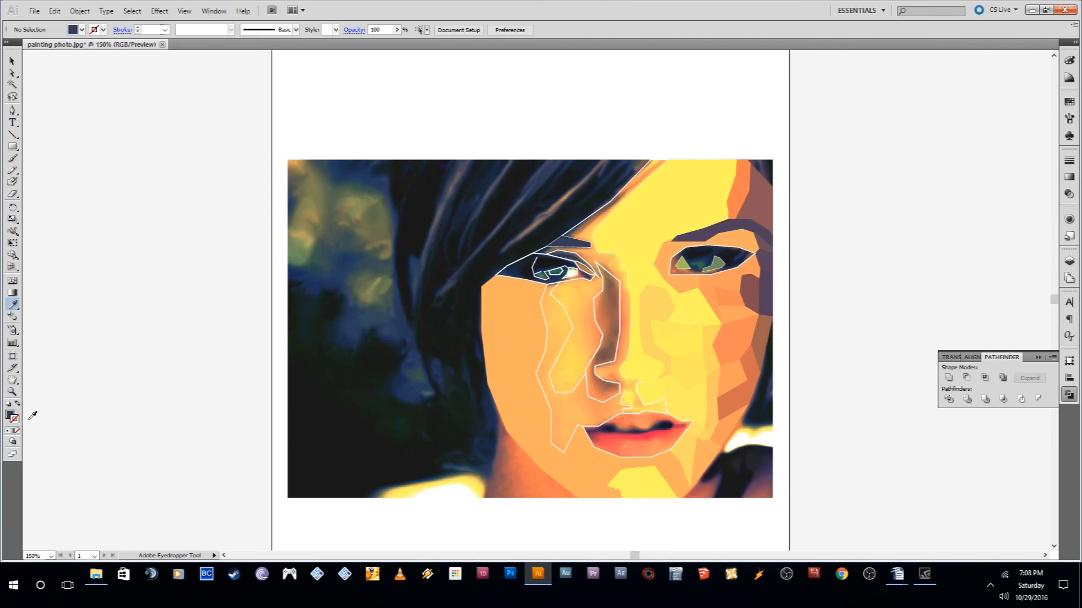
{"action": "key", "text": "v"}
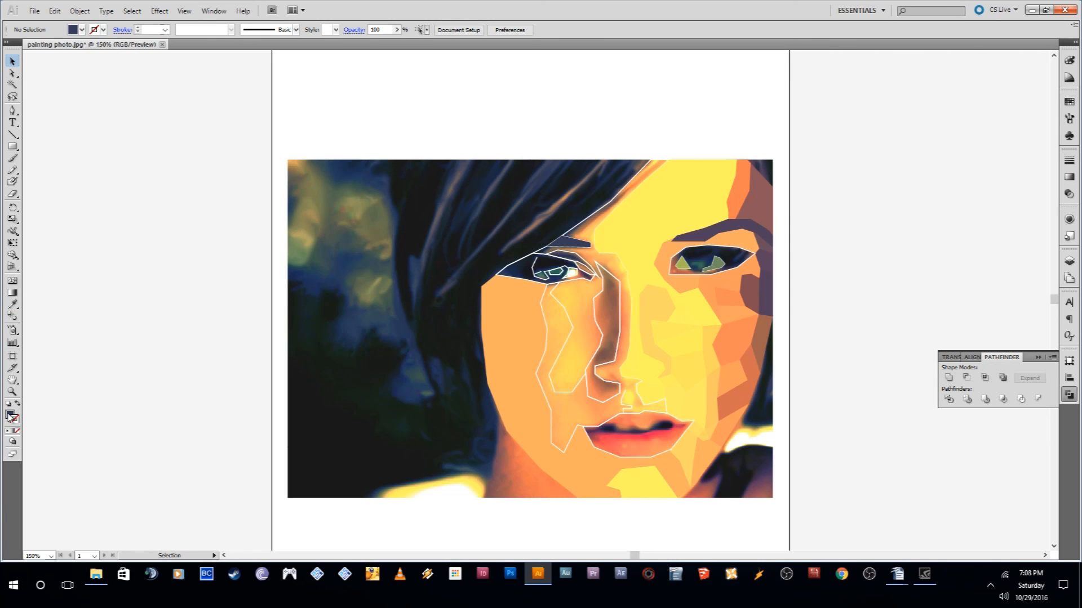
{"action": "left_click", "coordinate": [10, 415]}
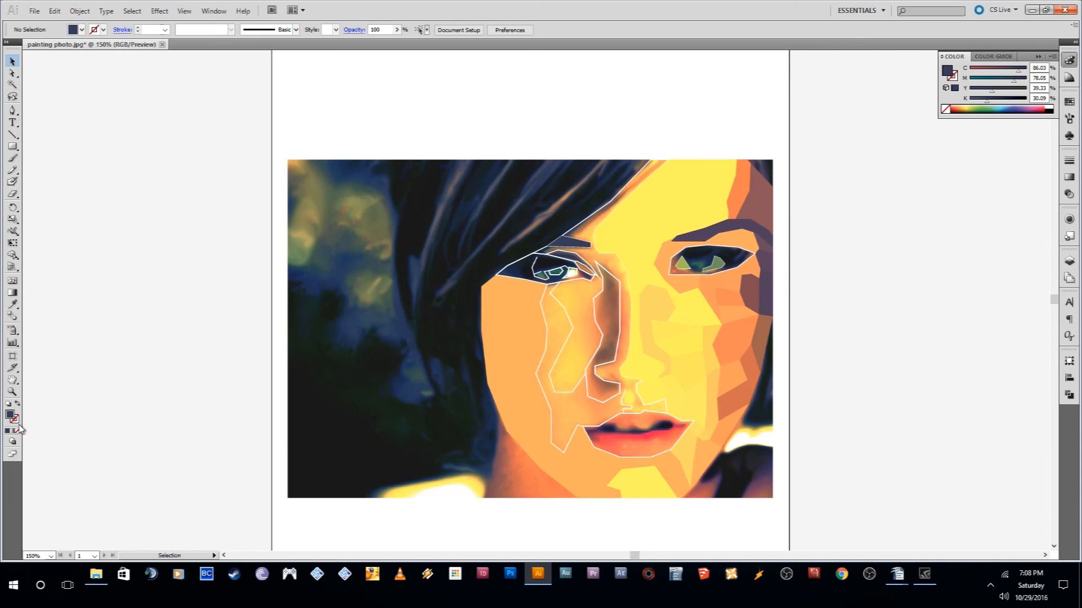
{"action": "left_click", "coordinate": [17, 422]}
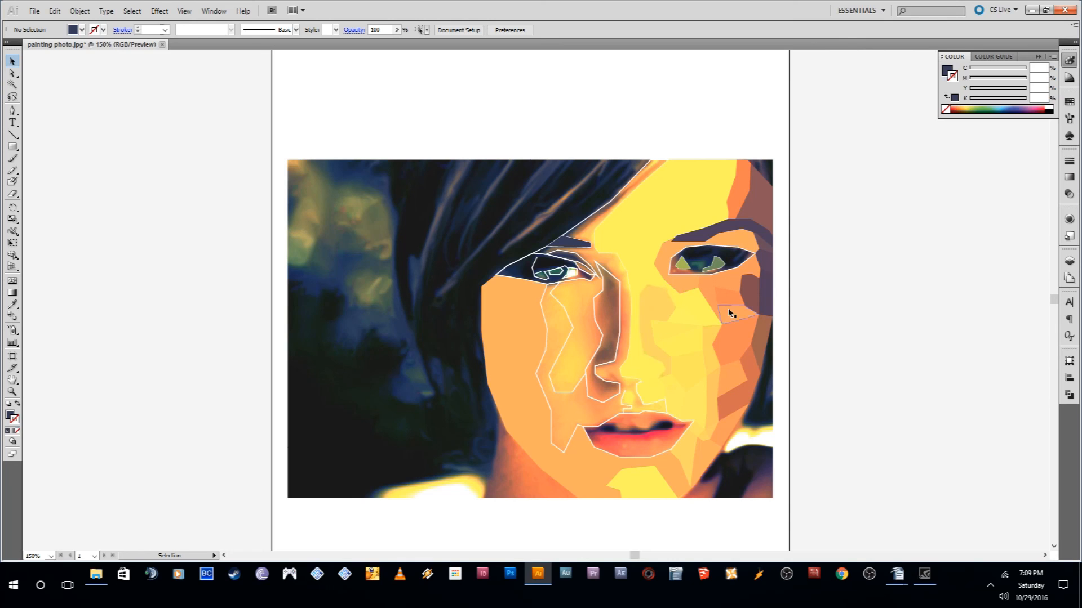
- Fill the large facet spanning the hairline edge, nose bridge and inner left cheek with light orange sampled from the photo, and deselect it
{"action": "left_click", "coordinate": [580, 395]}
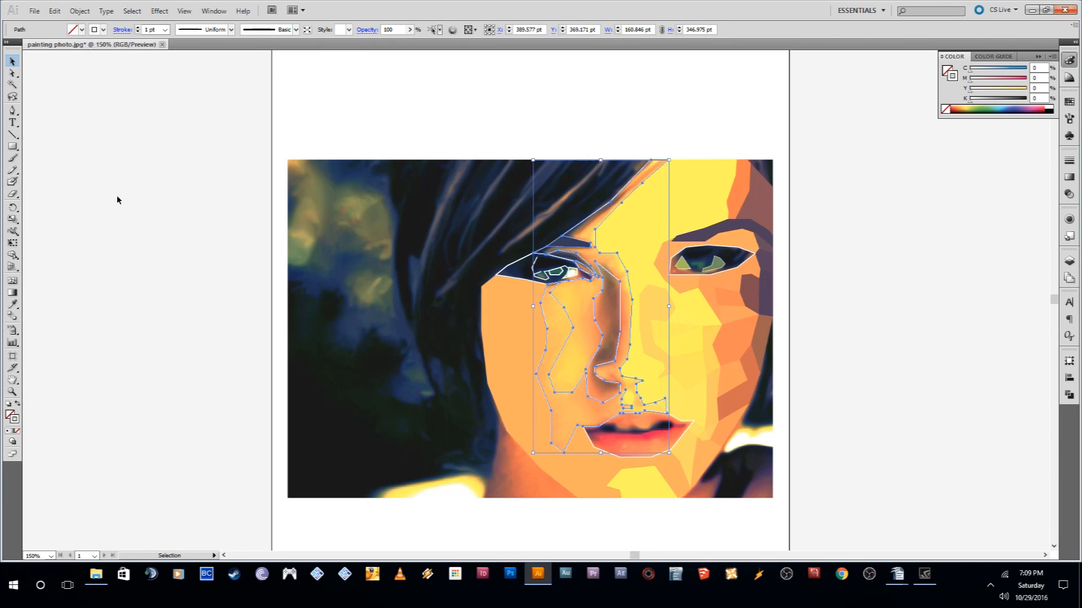
{"action": "left_click", "coordinate": [13, 304]}
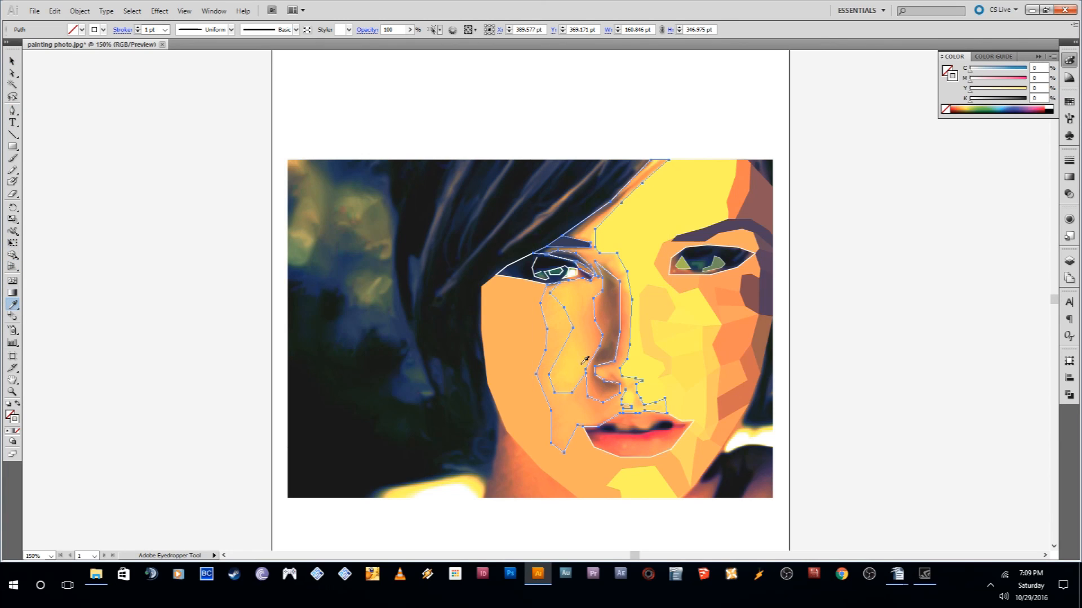
{"action": "left_click", "coordinate": [606, 379]}
{"action": "key", "text": "v"}
{"action": "left_click", "coordinate": [613, 317]}
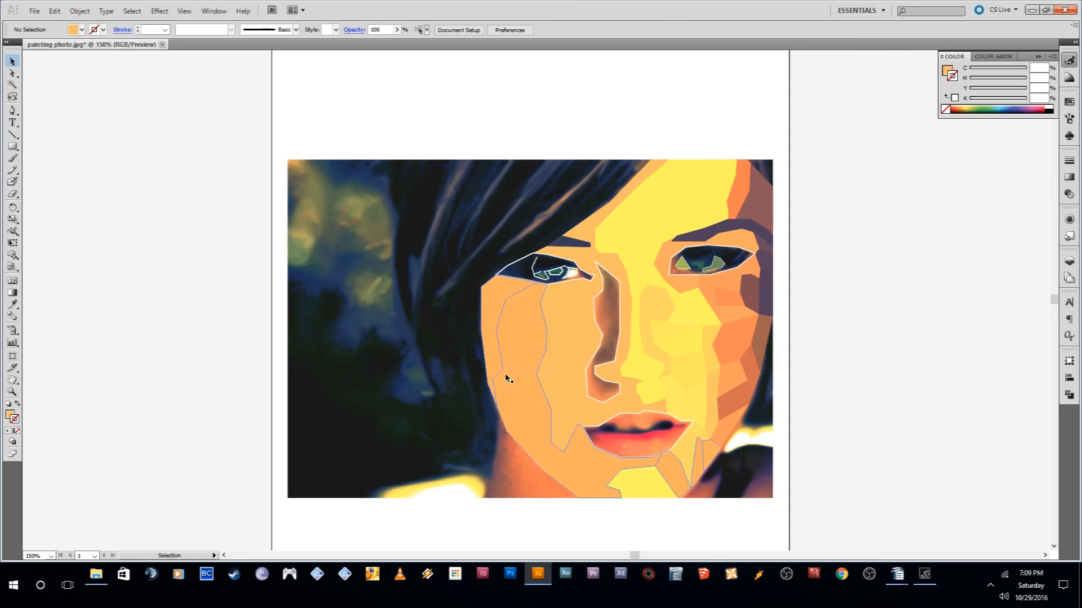
{"action": "scroll", "coordinate": [903, 391], "scroll_direction": "down", "scroll_amount": 2}
{"action": "scroll", "coordinate": [843, 403], "scroll_direction": "up", "scroll_amount": 3}
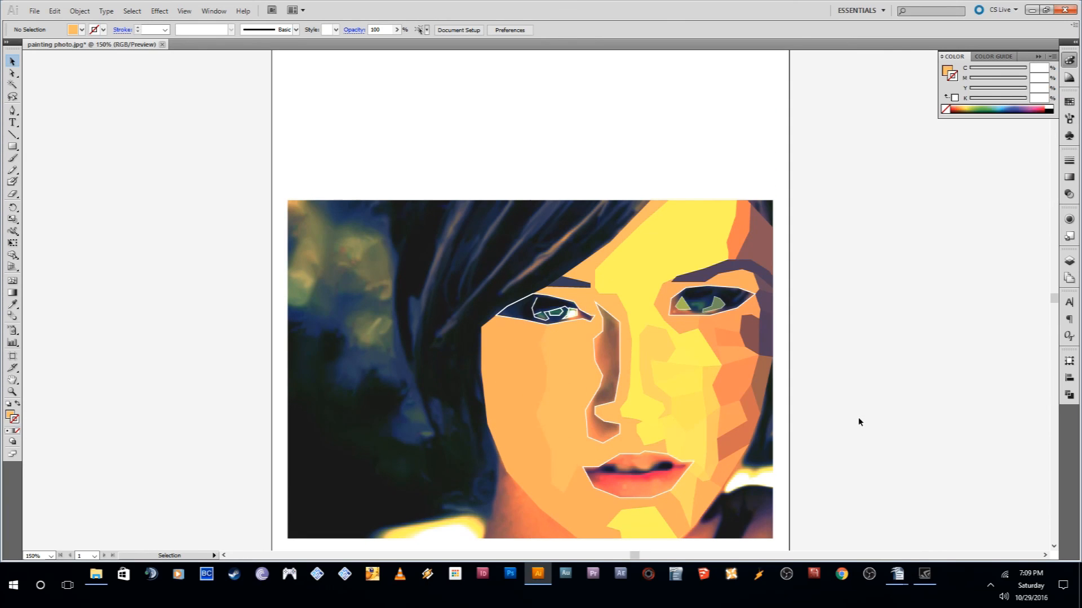
{"action": "scroll", "coordinate": [187, 338], "scroll_direction": "down", "scroll_amount": 2}
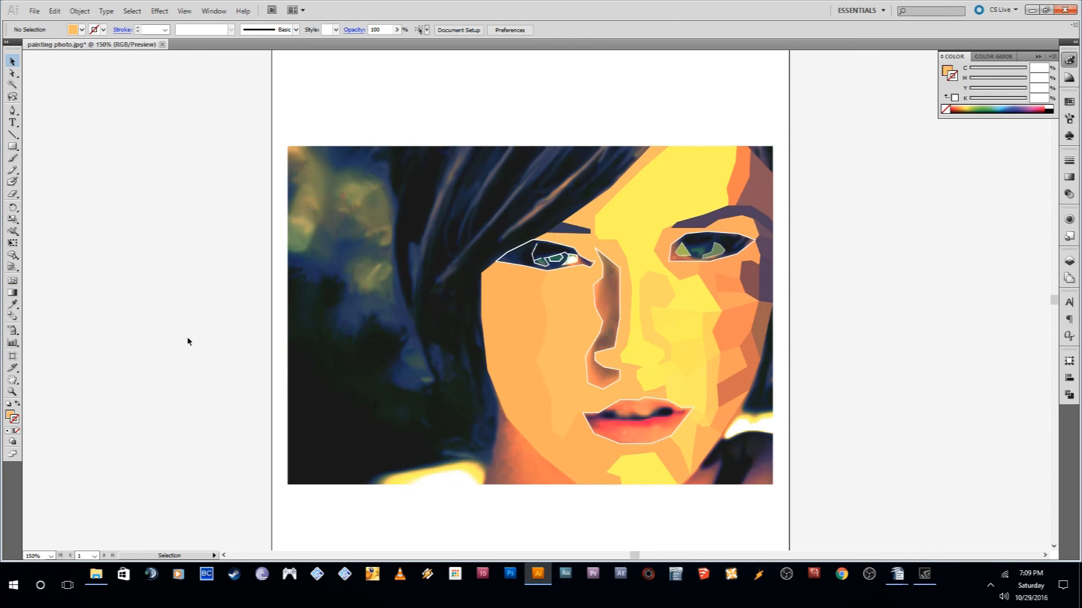